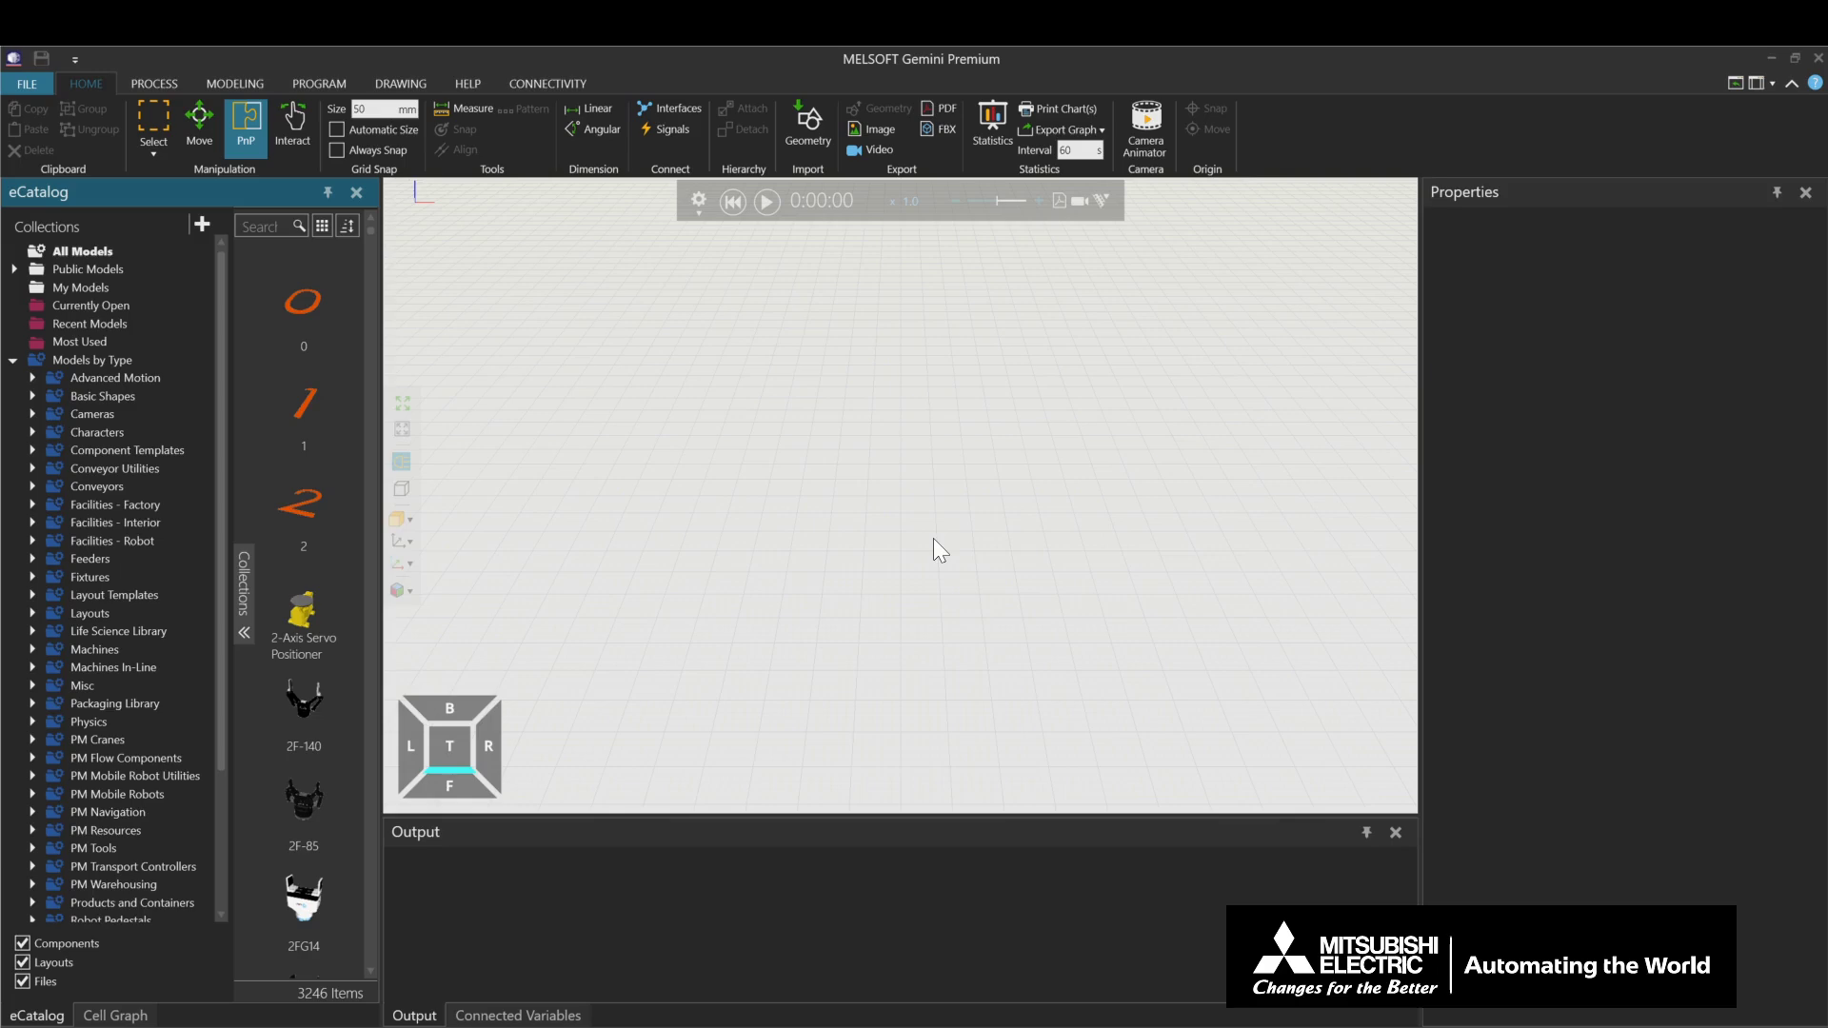
Place a Feeder Process at about X -2875, Y 1190 and a Process Node at about X 2183, Y 2311 from PM Flow Components.
{"action": "left_click", "coordinate": [151, 758]}
{"action": "left_click_drag", "start_coordinate": [304, 505], "coordinate": [720, 465]}
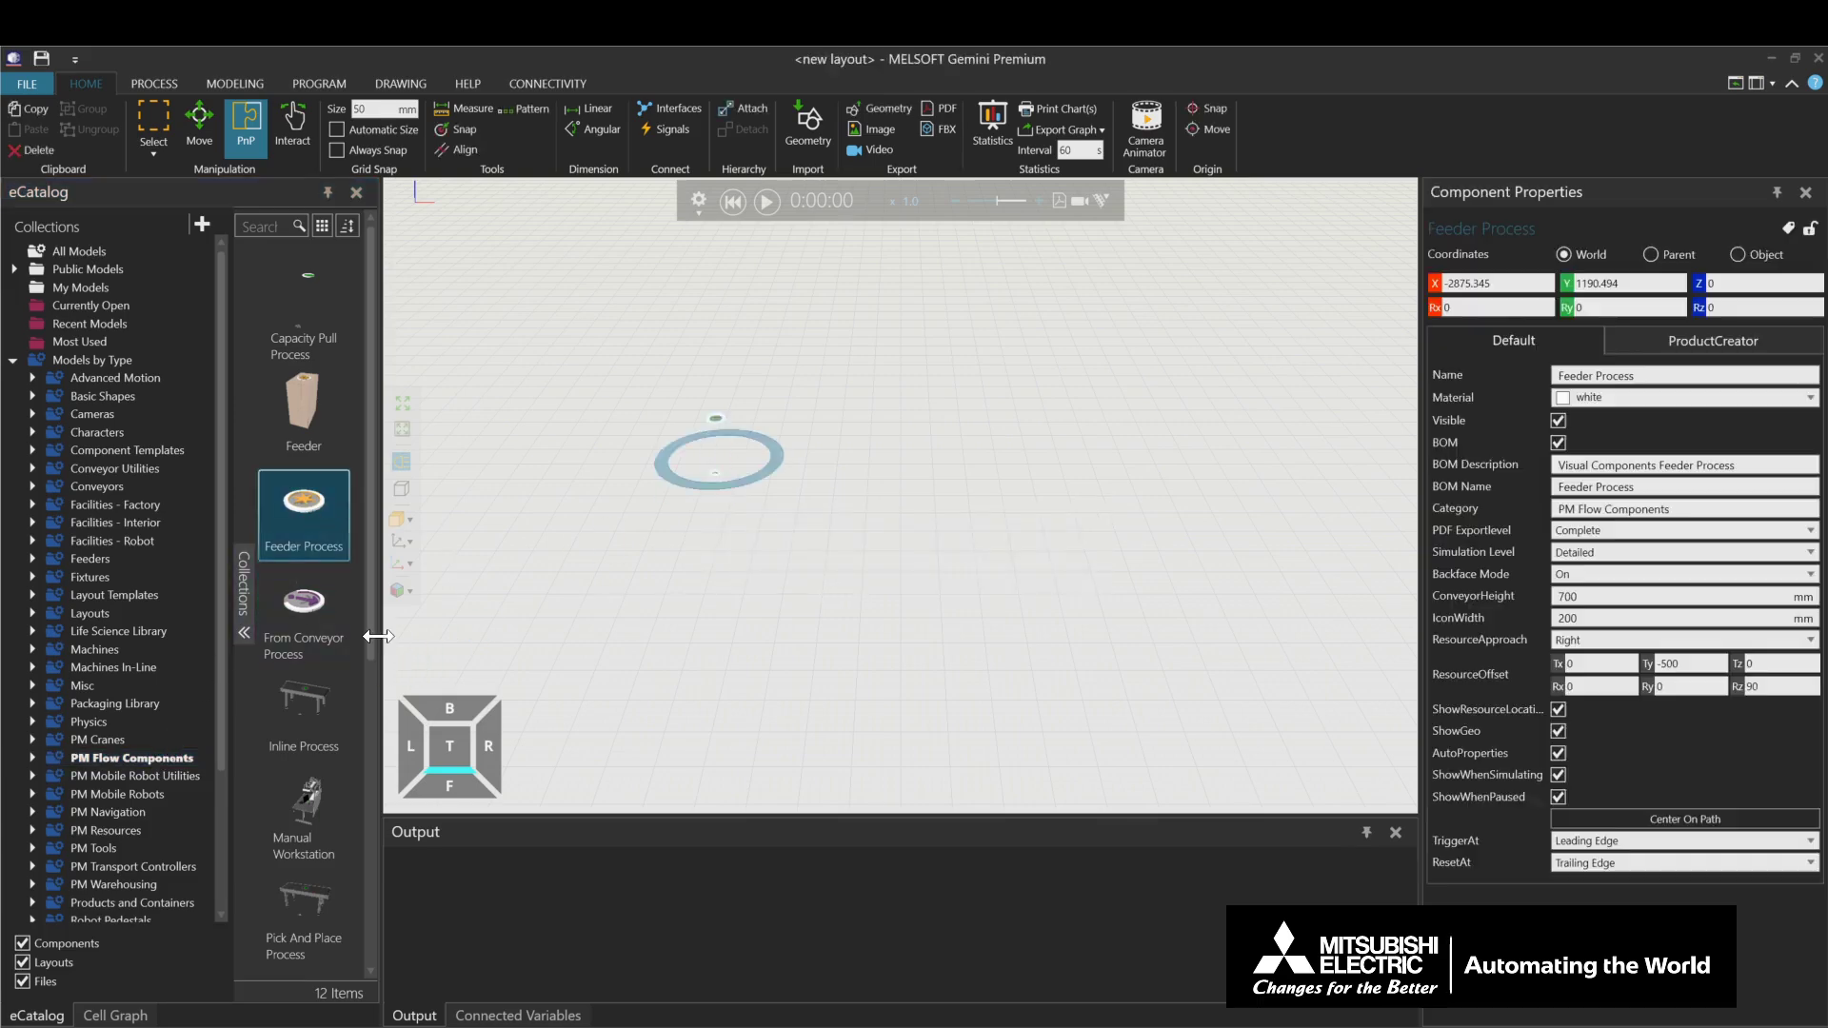
{"action": "left_click_drag", "start_coordinate": [374, 626], "coordinate": [1029, 426]}
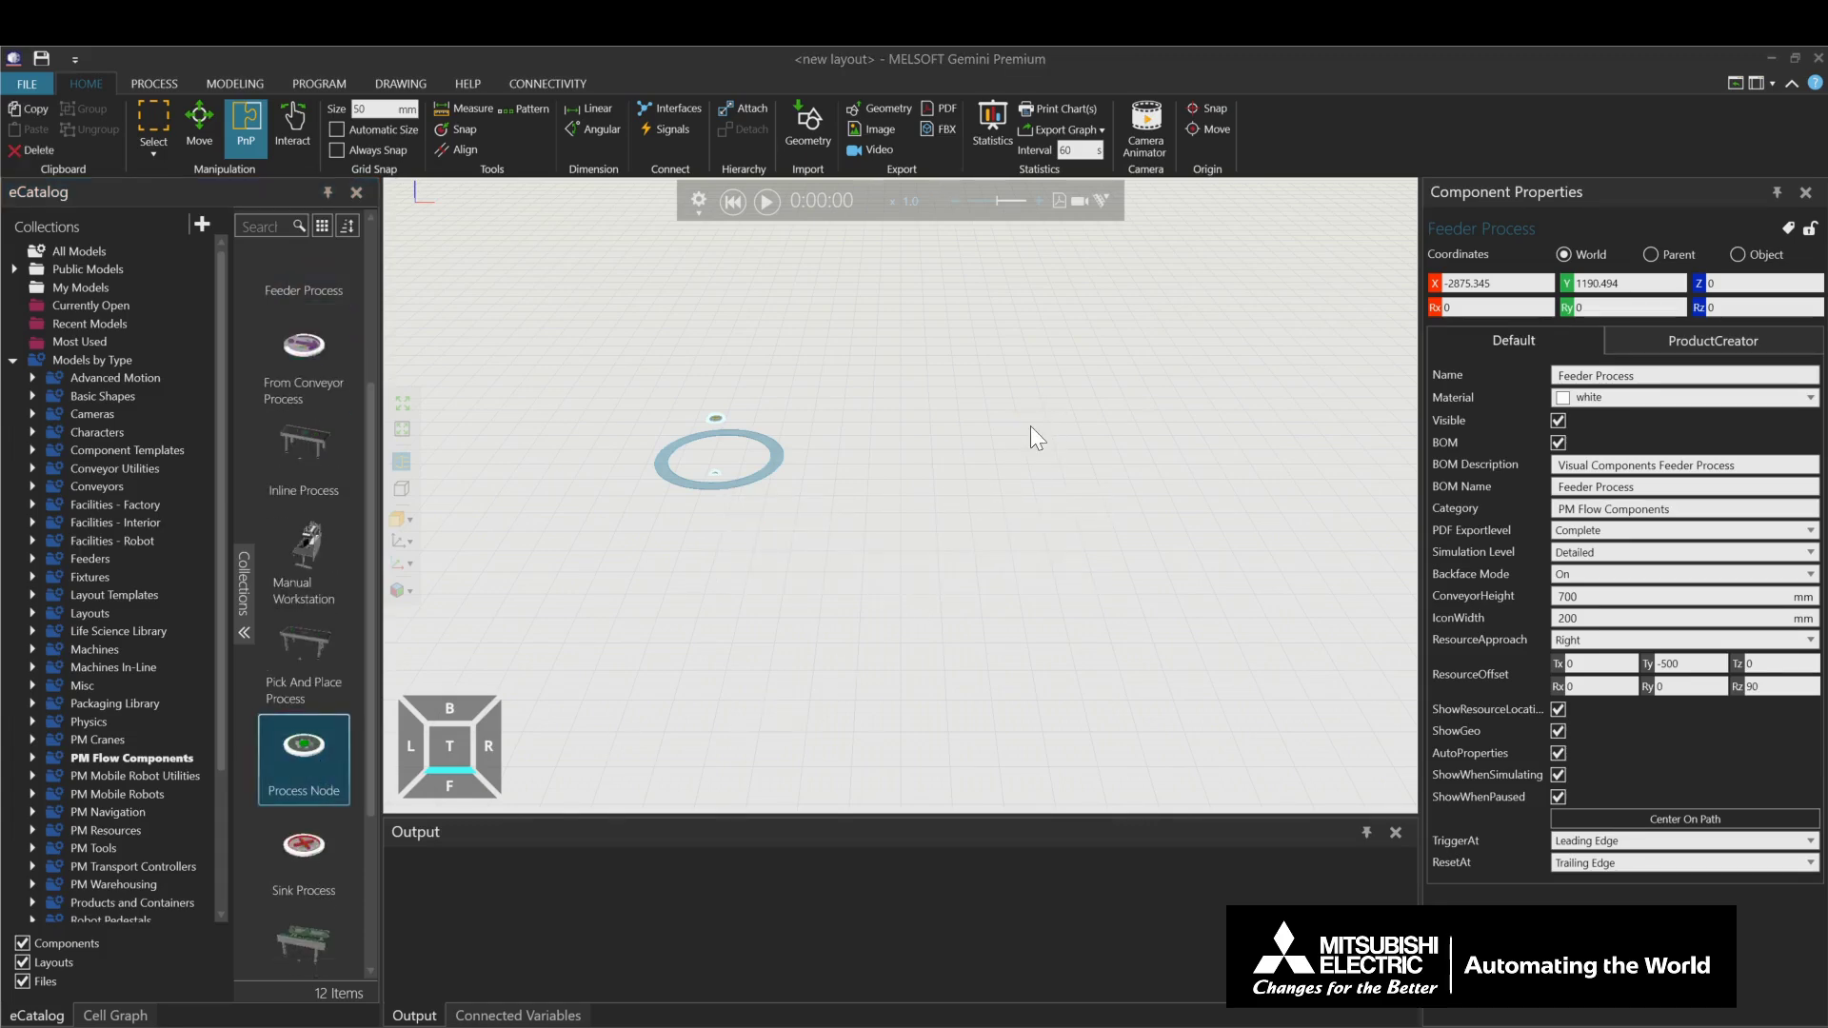
Place a Conveyor from the Visual Components conveyor collection at about X -2037, Y -19, near the Feeder Process.
{"action": "left_click", "coordinate": [32, 488]}
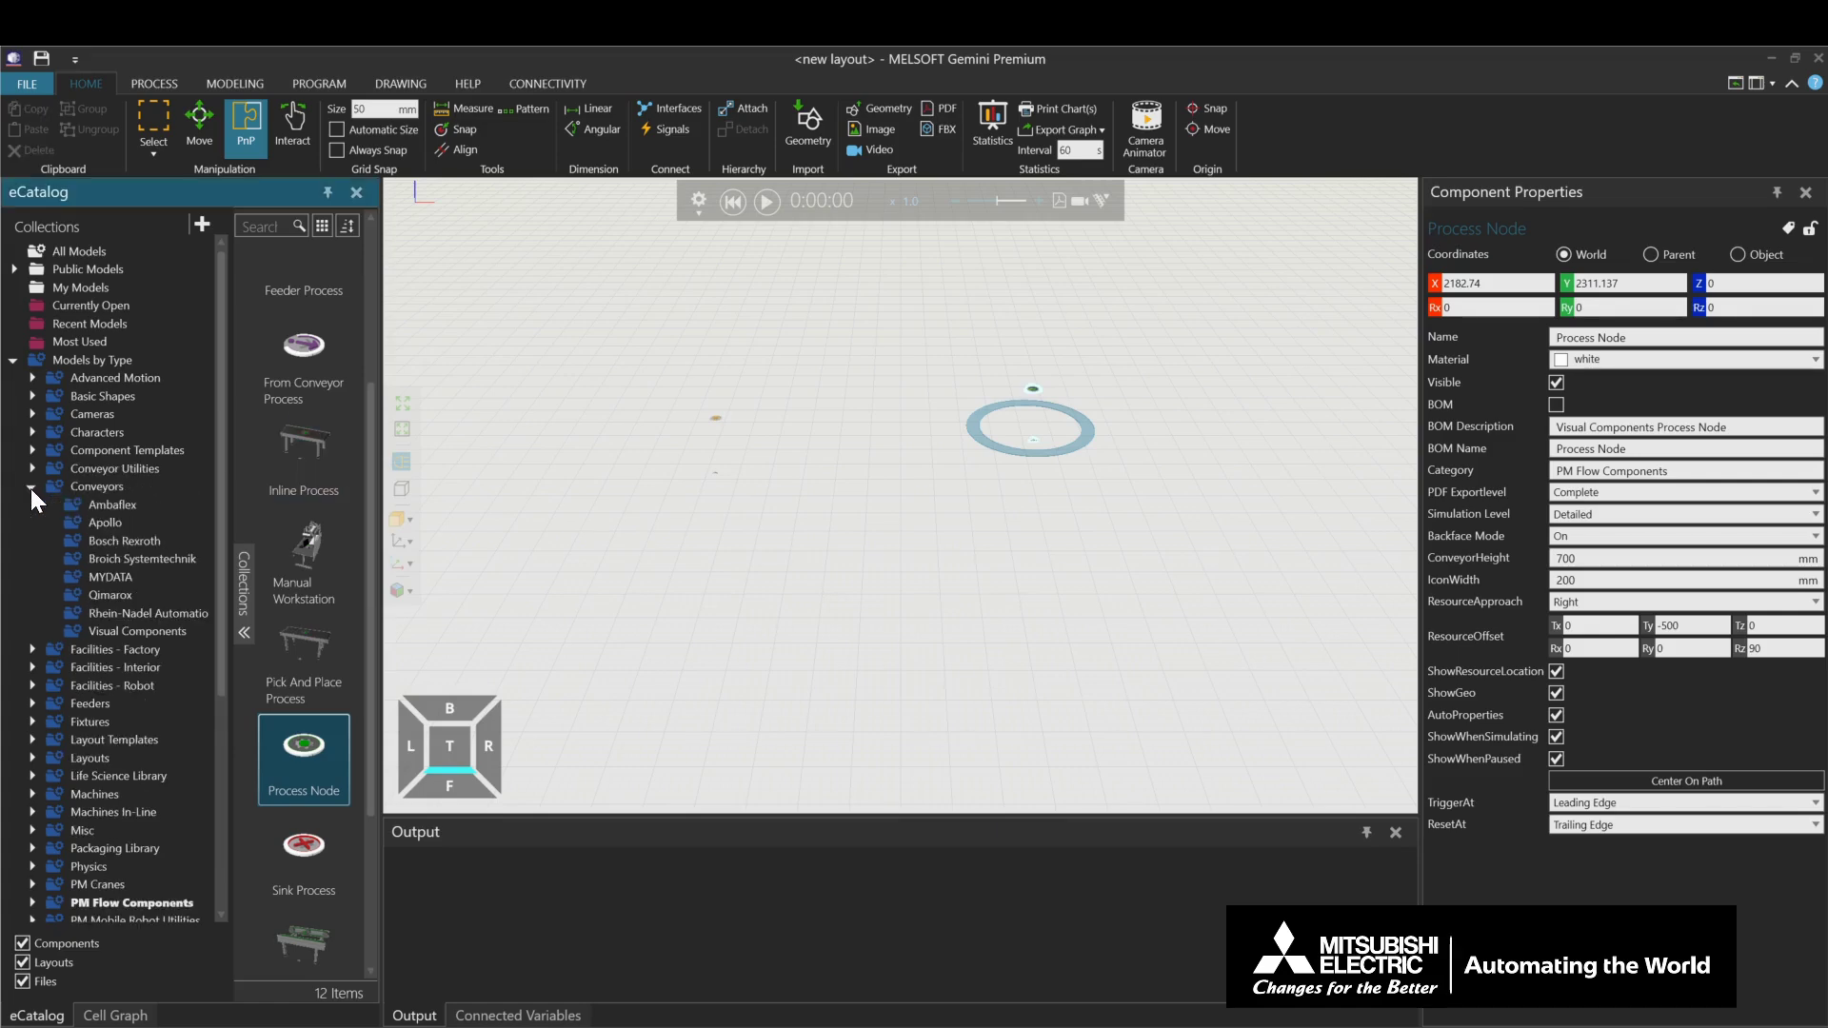
{"action": "left_click", "coordinate": [139, 633]}
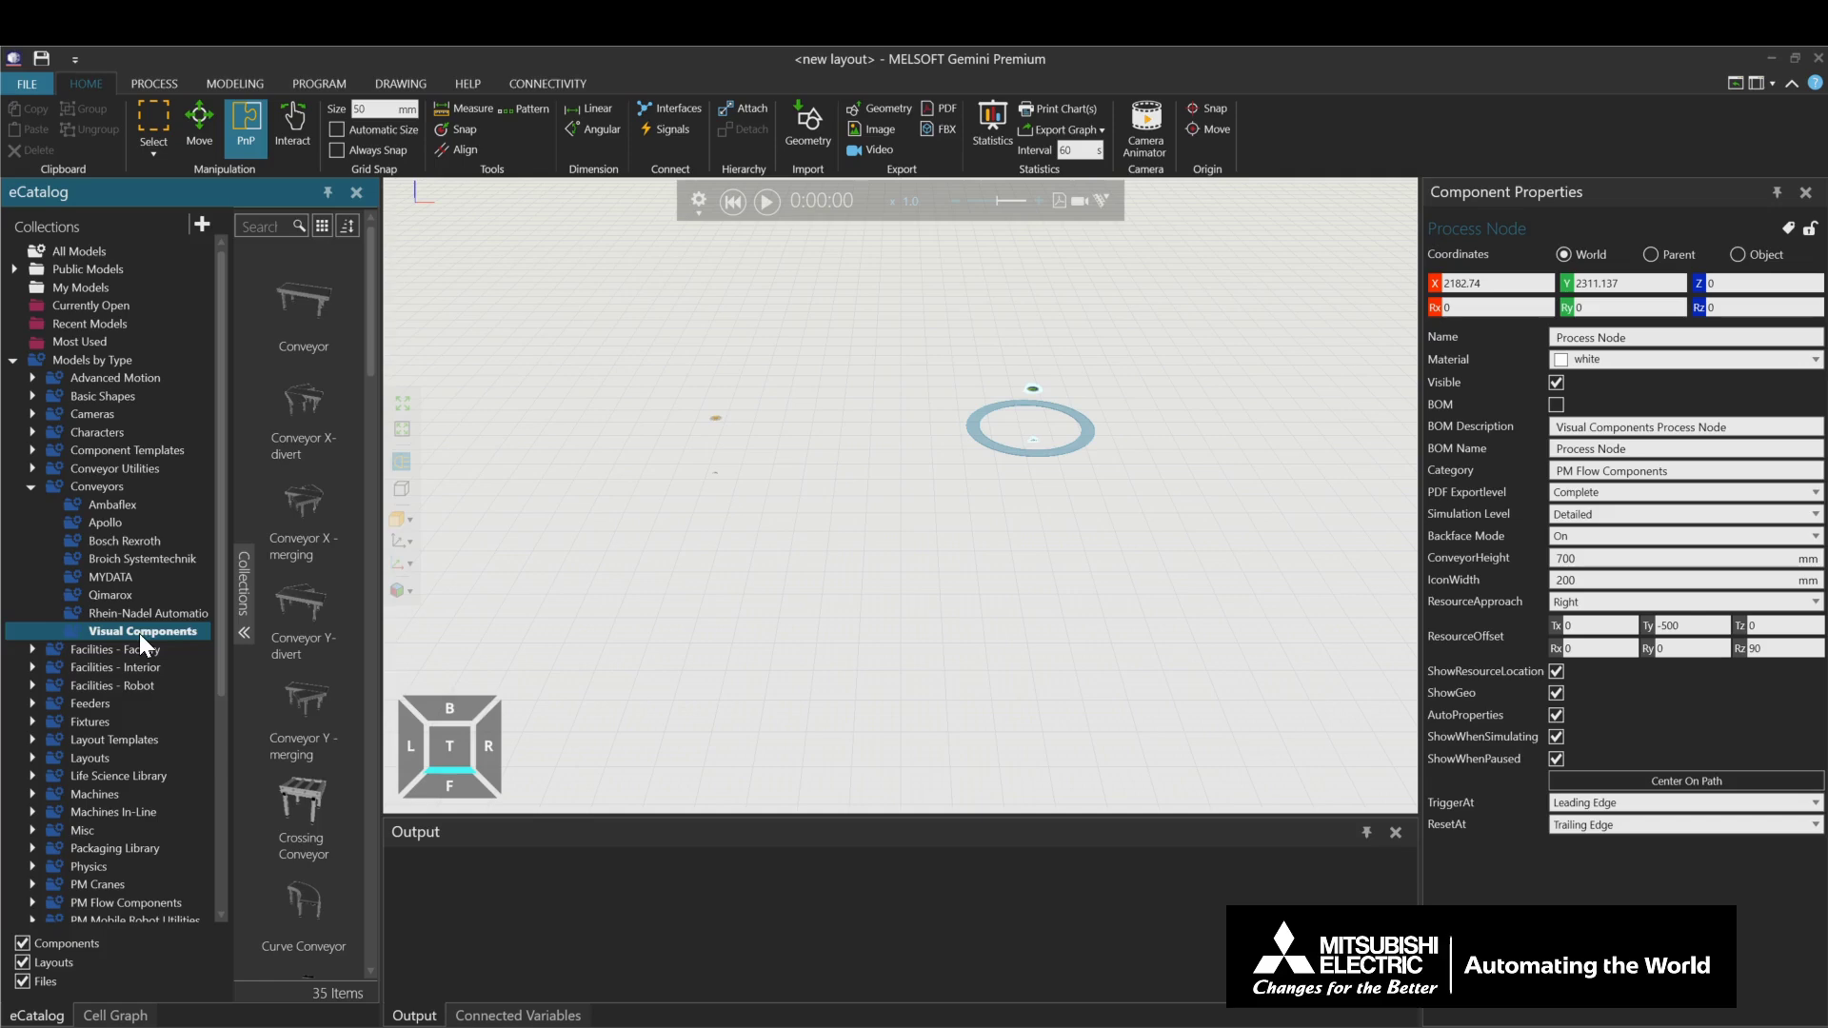
{"action": "left_click_drag", "start_coordinate": [297, 303], "coordinate": [765, 502]}
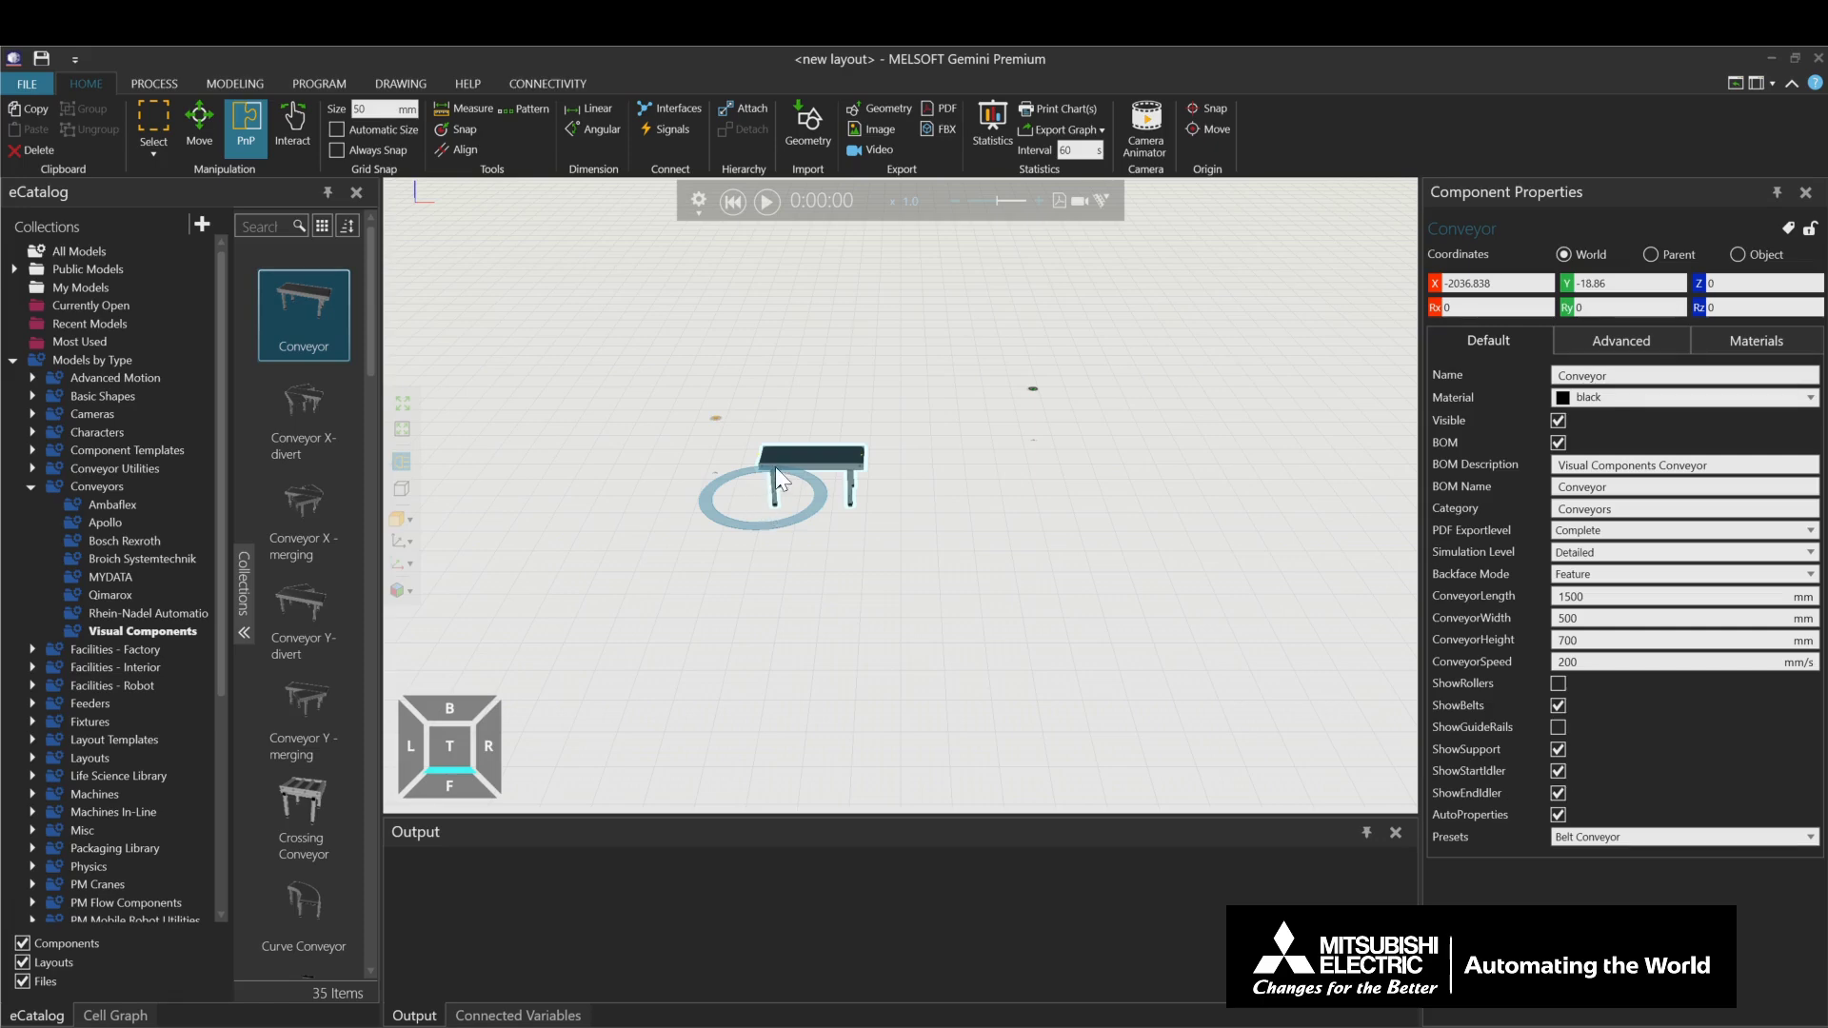
Copy the conveyor and paste two duplicates of it into the layout.
{"action": "right_click", "coordinate": [786, 462]}
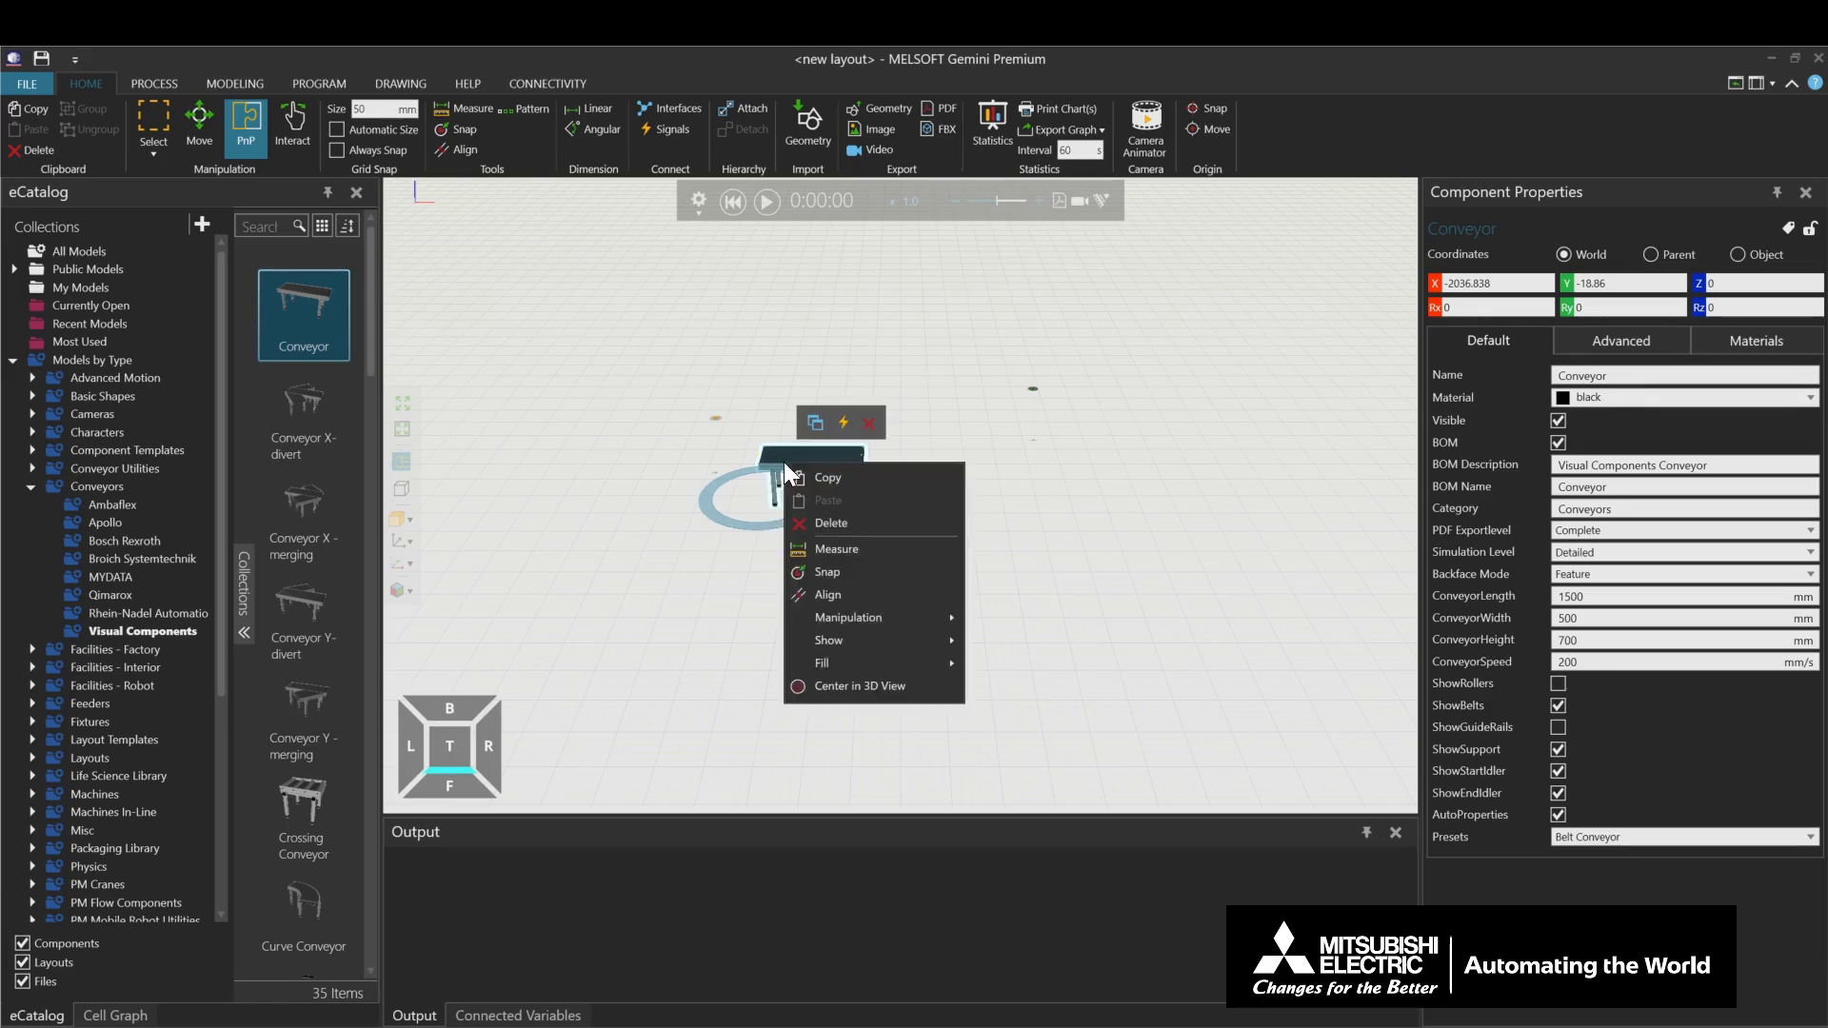
{"action": "left_click", "coordinate": [815, 479]}
{"action": "left_click", "coordinate": [951, 524]}
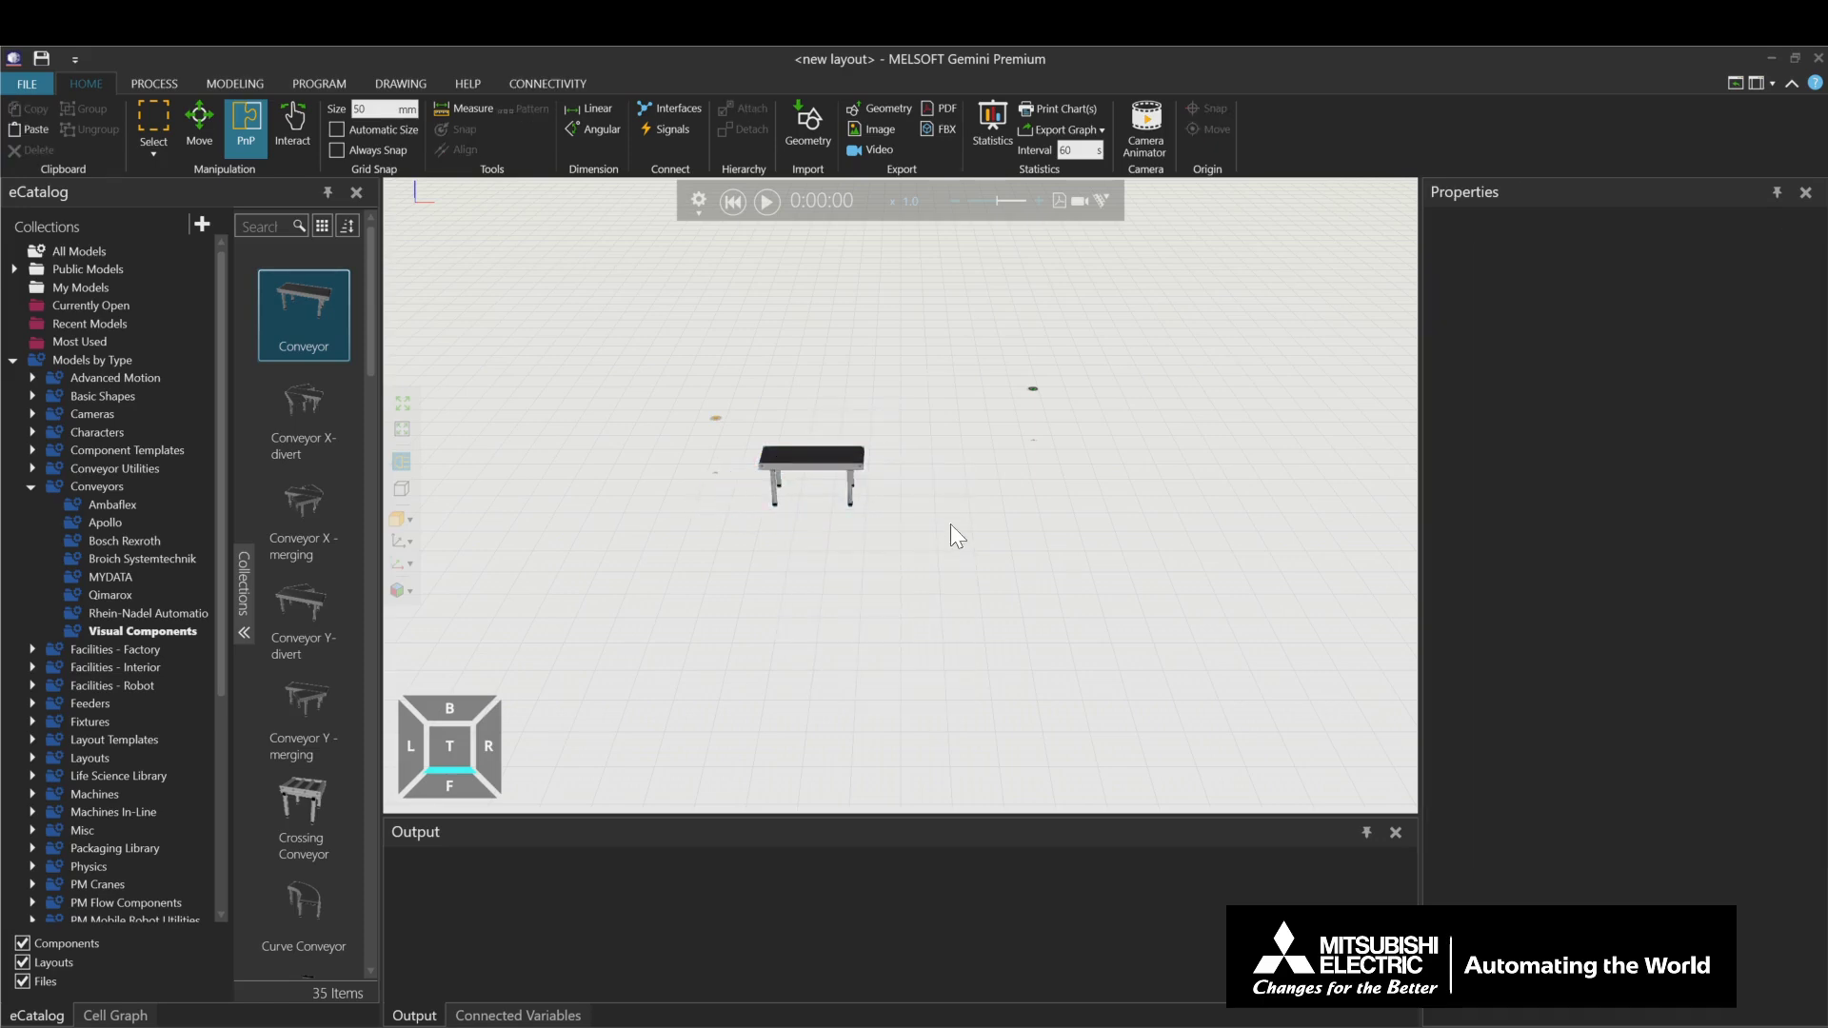
{"action": "right_click", "coordinate": [950, 524]}
{"action": "left_click", "coordinate": [981, 562]}
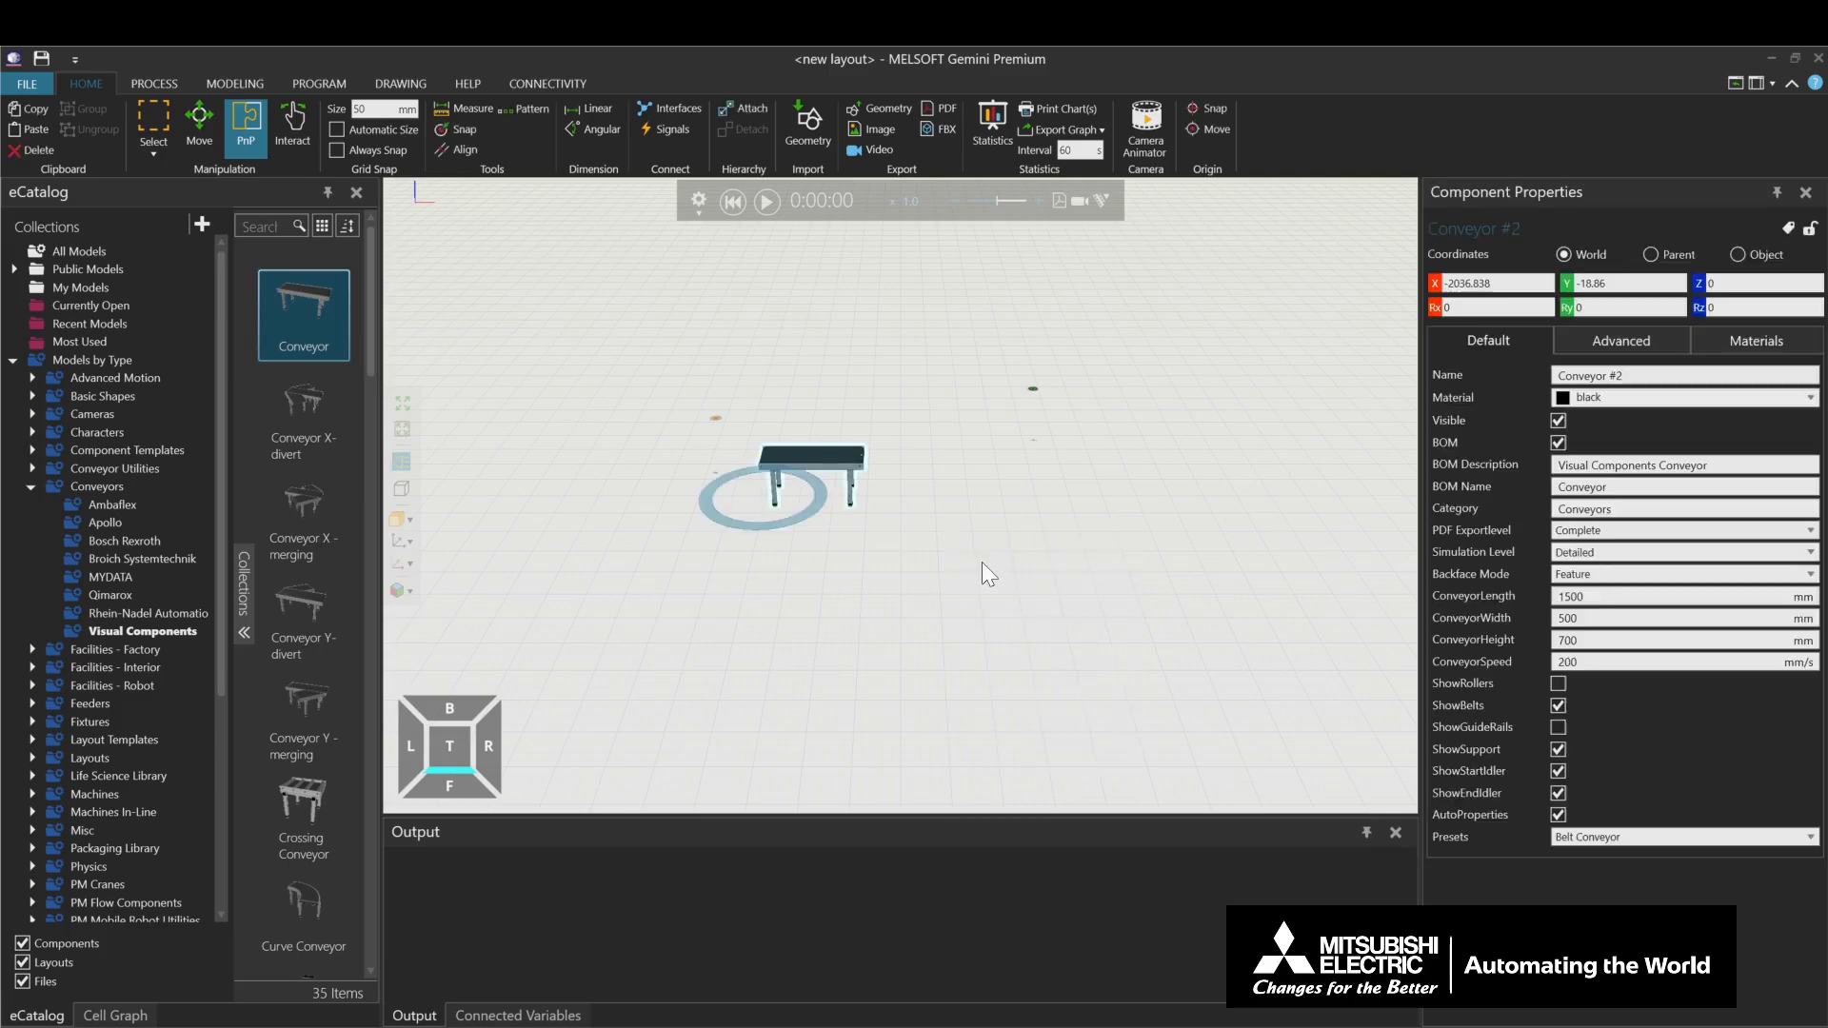
{"action": "right_click", "coordinate": [953, 522]}
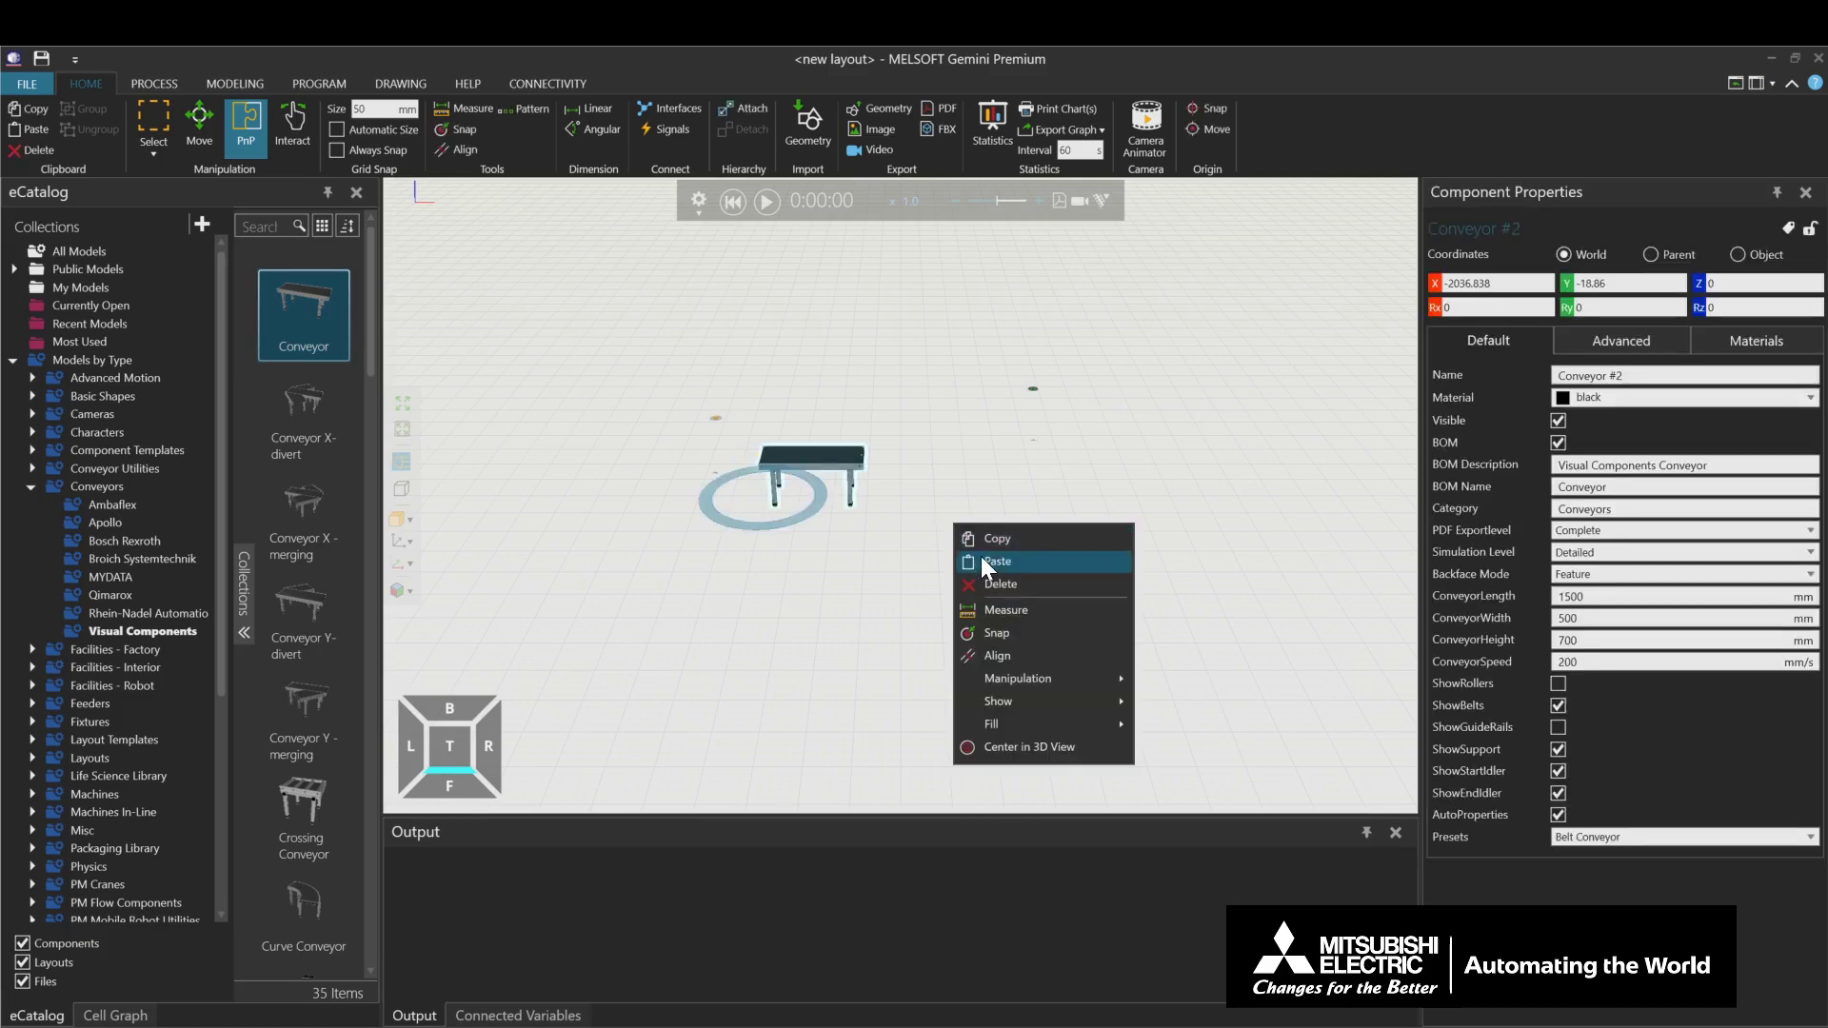
{"action": "left_click", "coordinate": [981, 556]}
Separate the stacked copies by moving Conveyor #3 to about X 1399, Y -1002 and Conveyor #2 to about X -1842, Y -2114.
{"action": "left_click_drag", "start_coordinate": [916, 469], "coordinate": [1030, 529]}
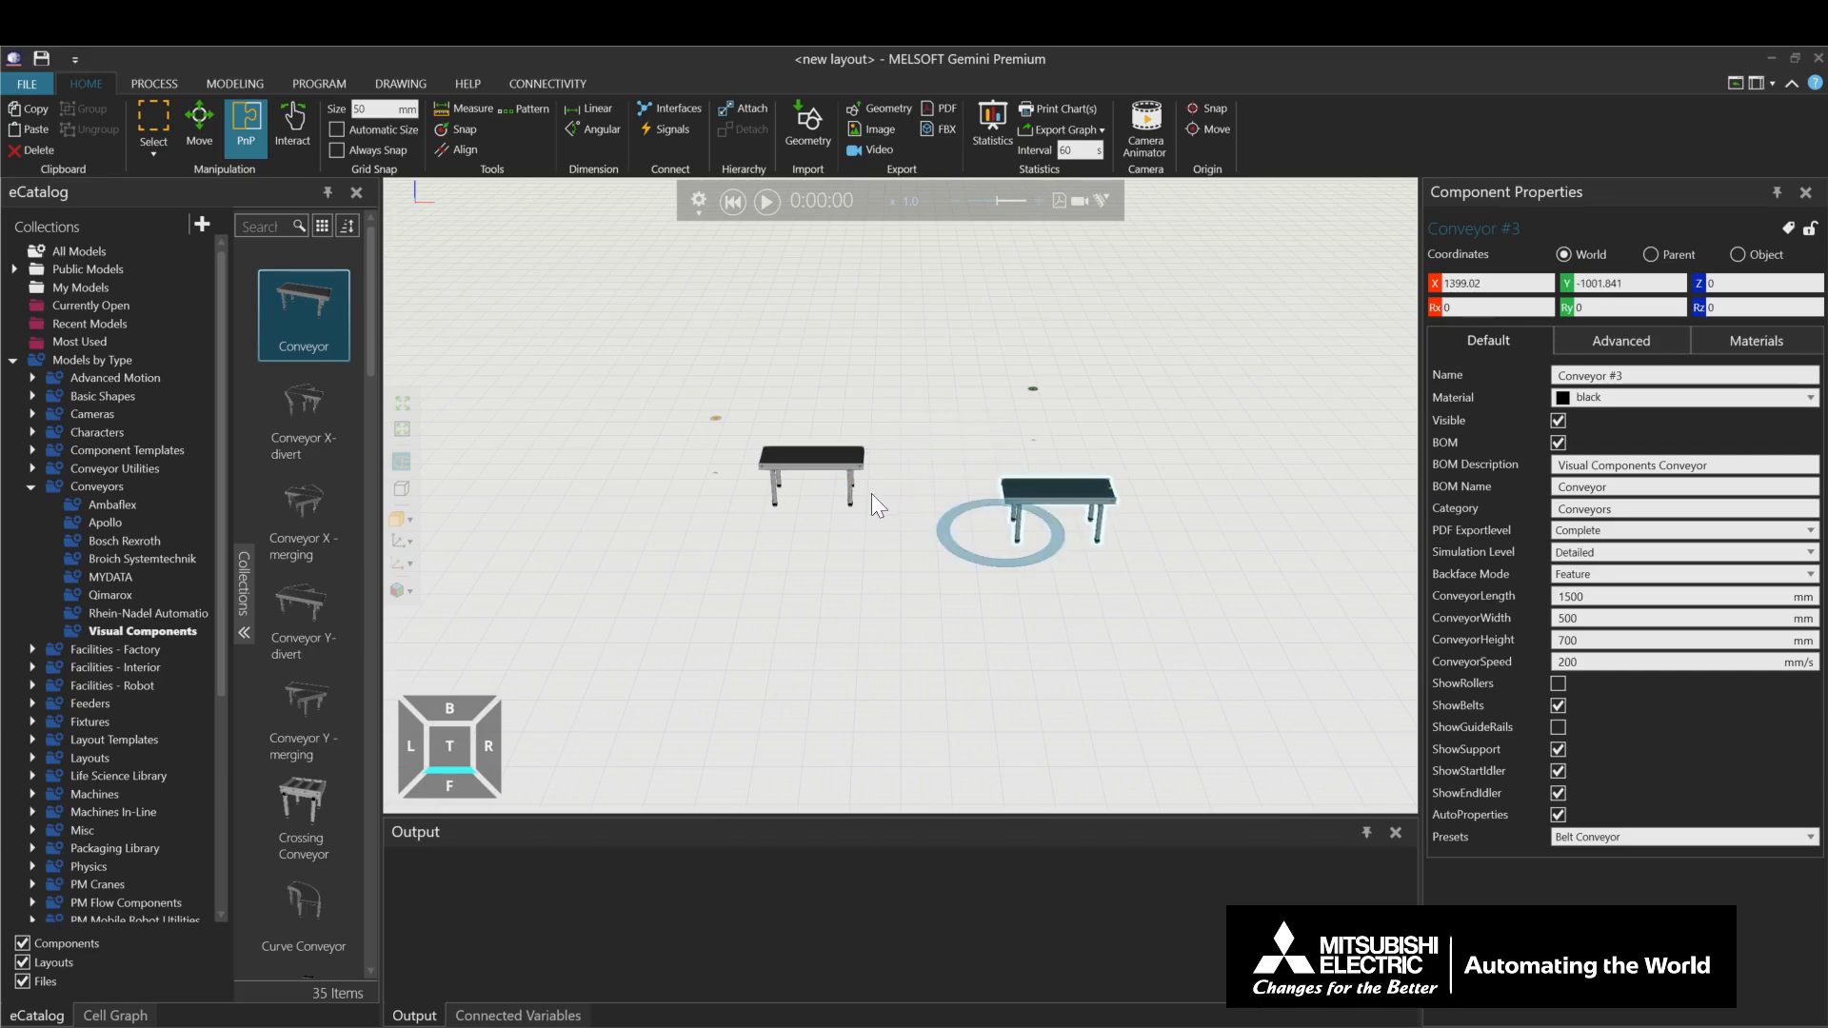
{"action": "left_click", "coordinate": [817, 465]}
{"action": "left_click_drag", "start_coordinate": [783, 500], "coordinate": [781, 579]}
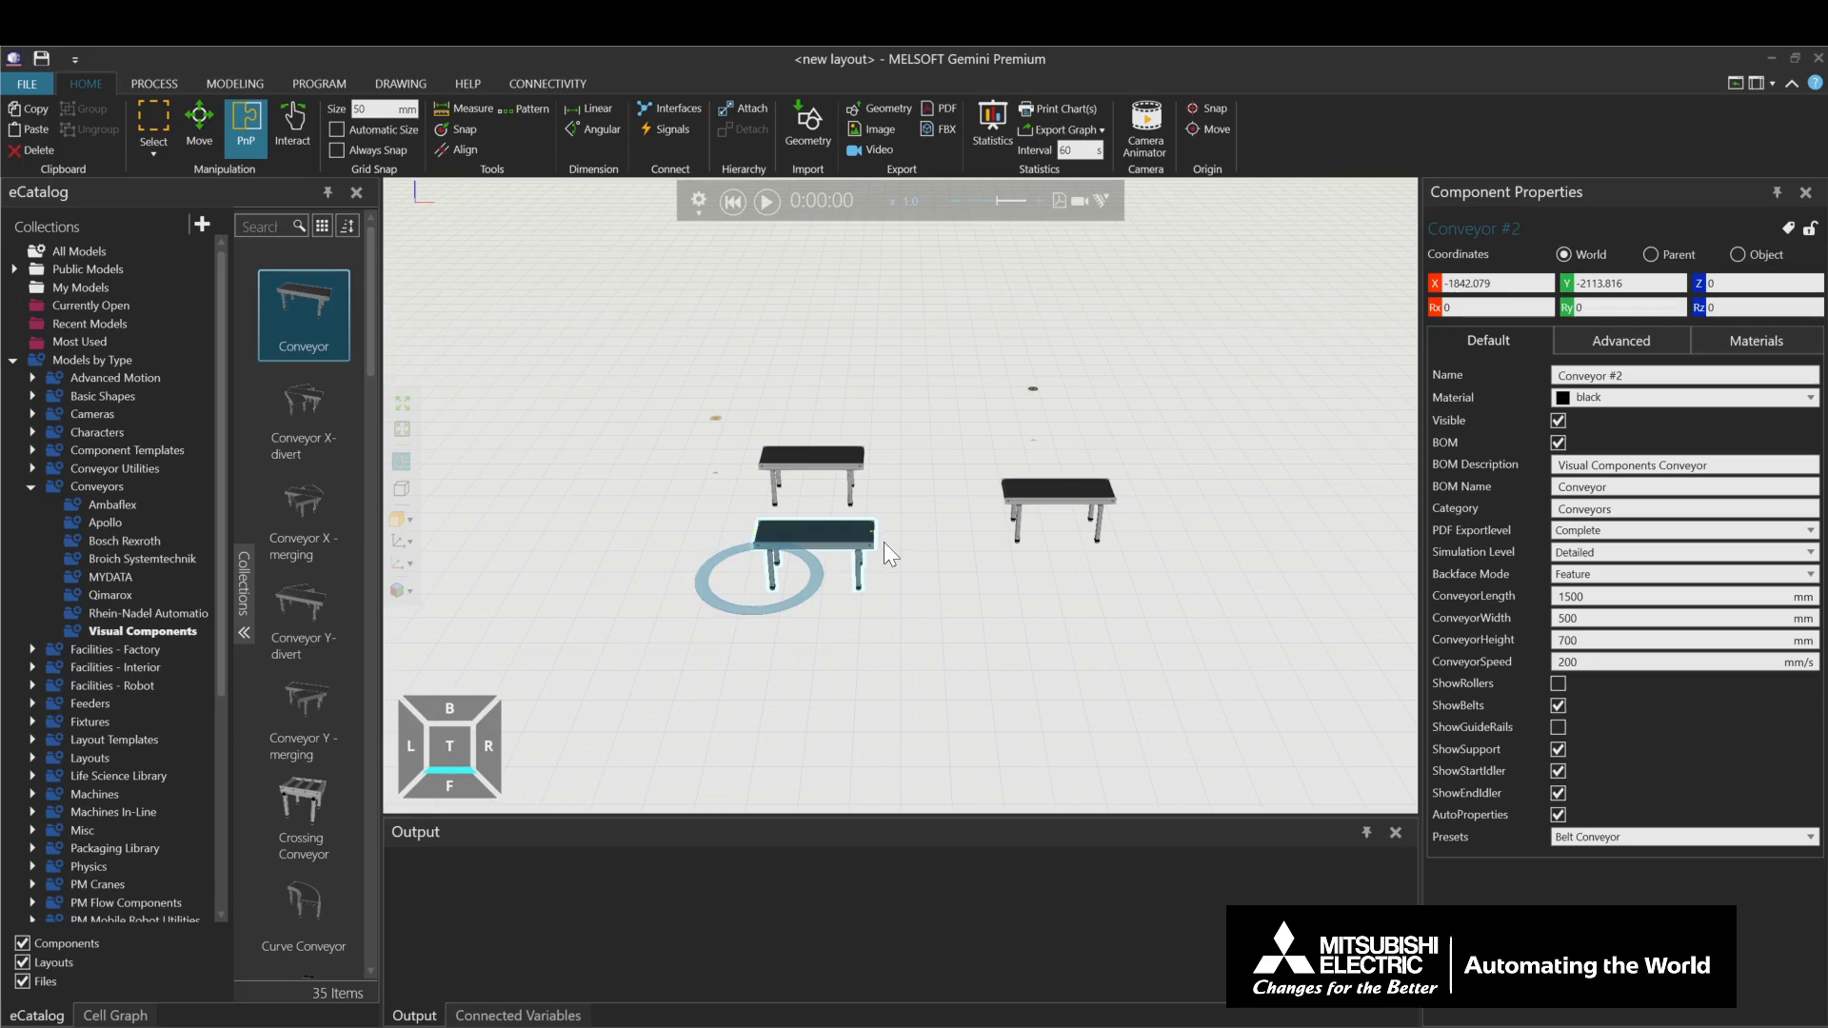
Snap the Feeder Process onto the start of the first conveyor and connect Conveyor #2 to that conveyor's end.
{"action": "scroll", "coordinate": [884, 541], "scroll_direction": "up", "scroll_amount": 1}
{"action": "scroll", "coordinate": [884, 541], "scroll_direction": "up", "scroll_amount": 5}
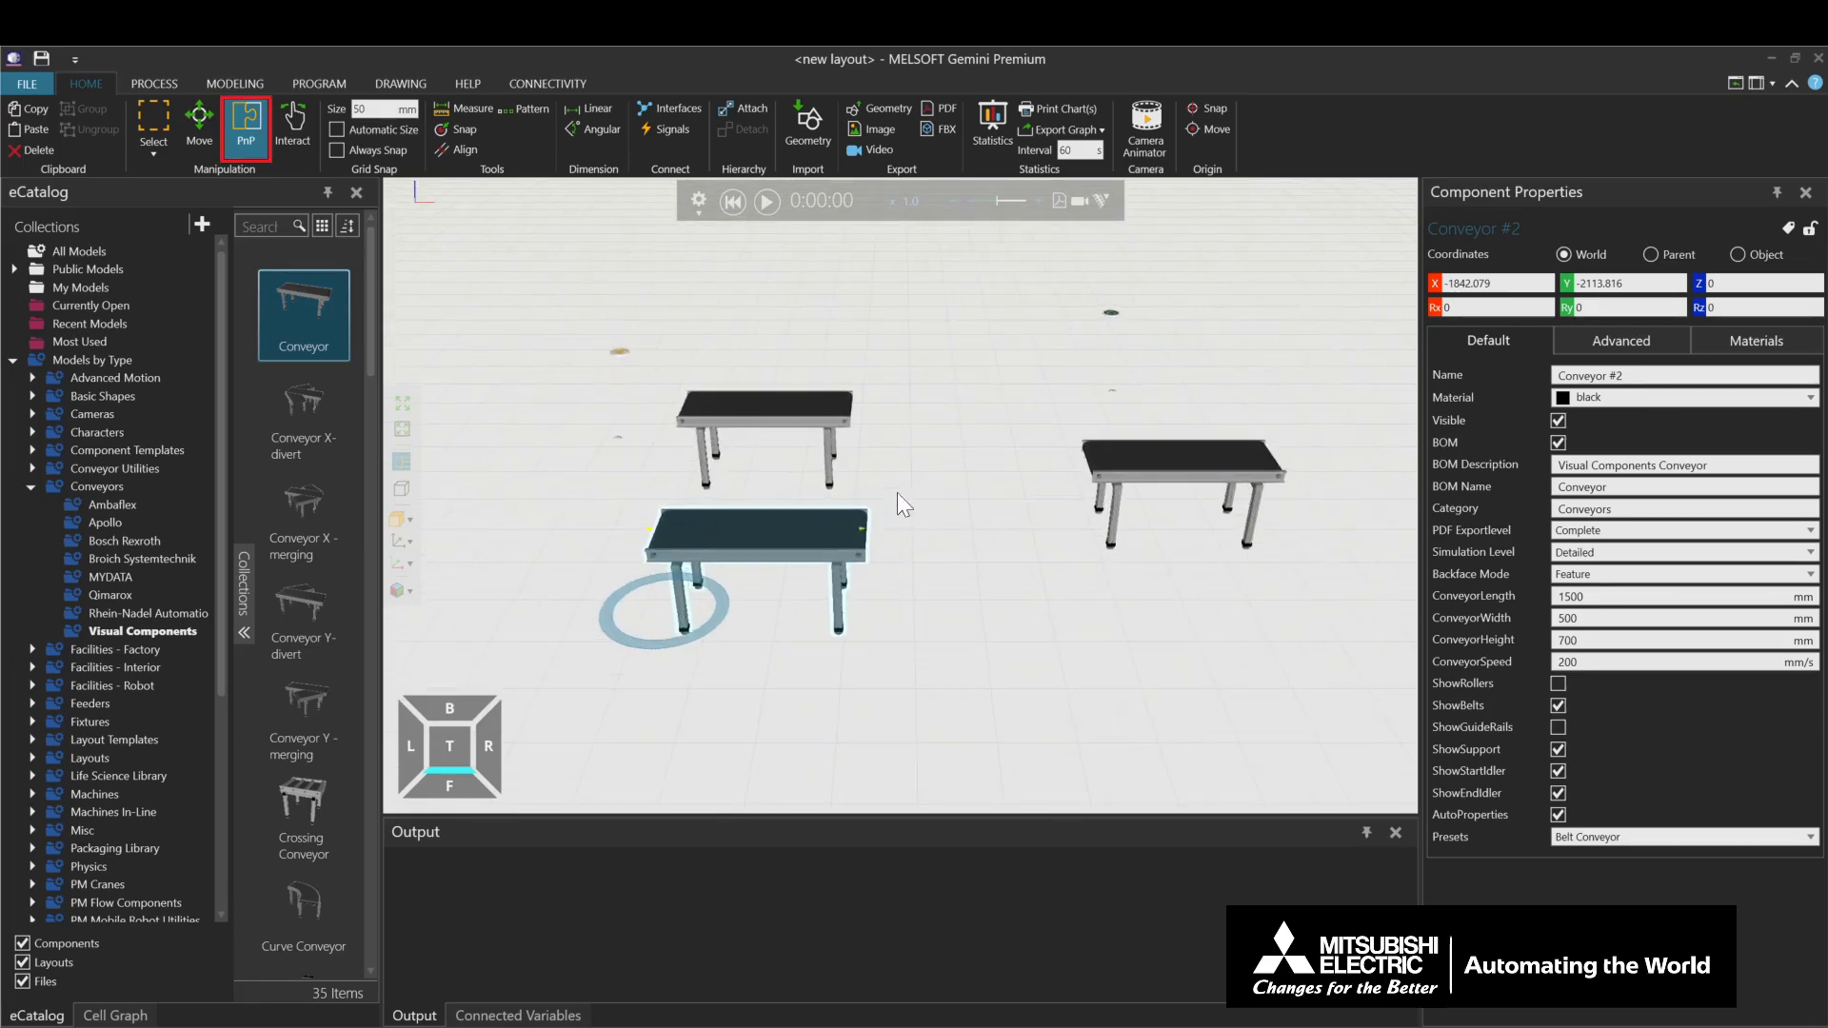
{"action": "scroll", "coordinate": [953, 533], "scroll_direction": "up", "scroll_amount": 4}
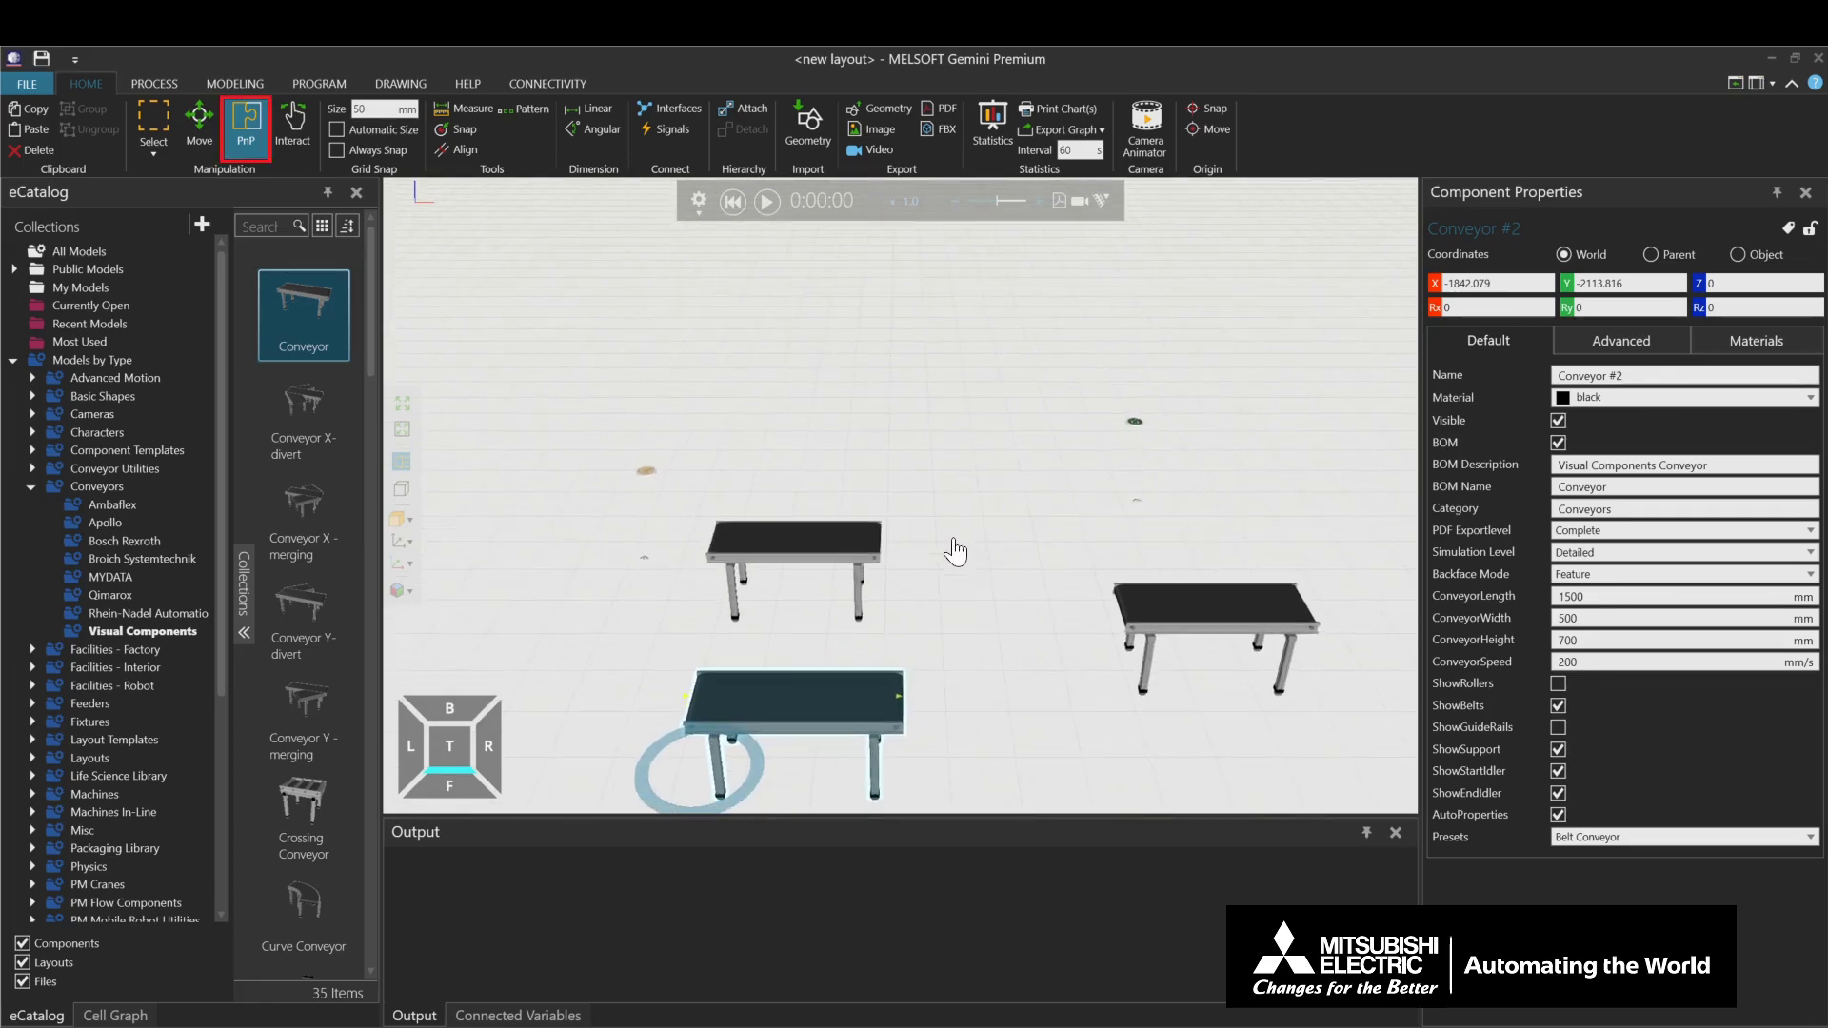
{"action": "middle_click_drag", "start_coordinate": [952, 532], "coordinate": [949, 522]}
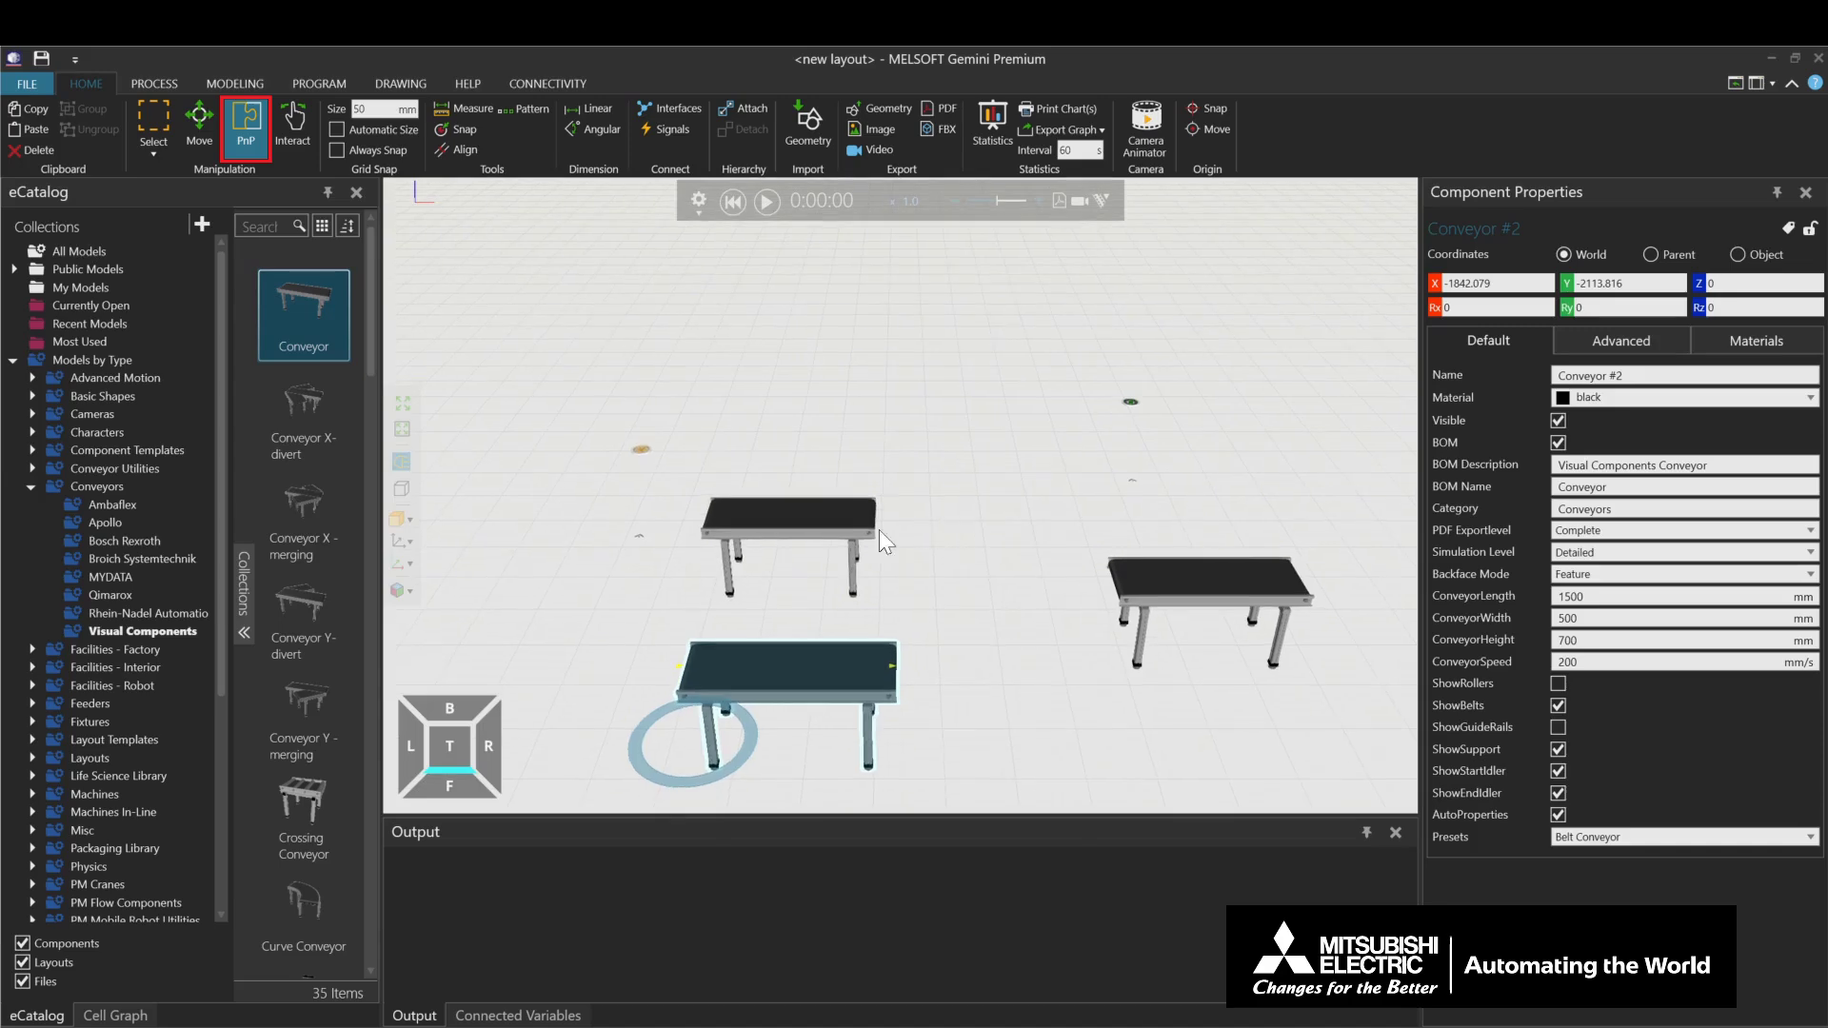
{"action": "left_click", "coordinate": [638, 450]}
{"action": "left_click_drag", "start_coordinate": [677, 532], "coordinate": [723, 568]}
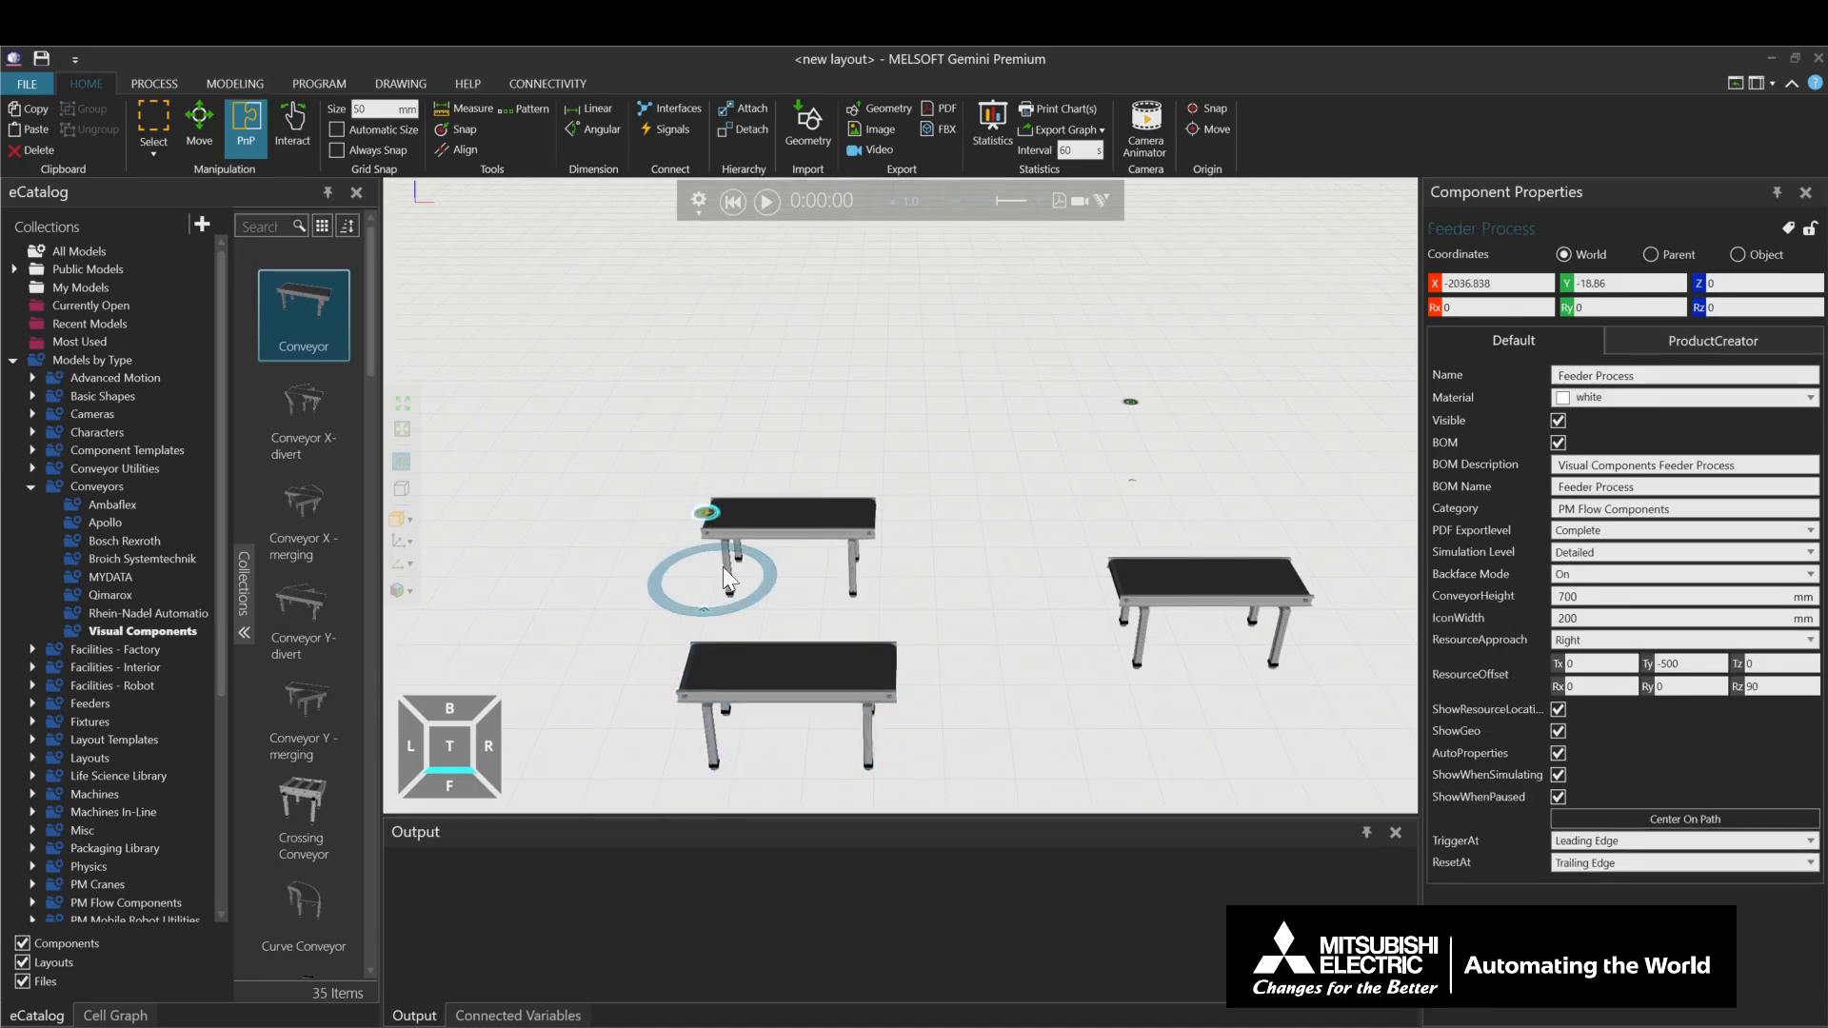
{"action": "left_click", "coordinate": [809, 682]}
{"action": "left_click_drag", "start_coordinate": [728, 735], "coordinate": [905, 572]}
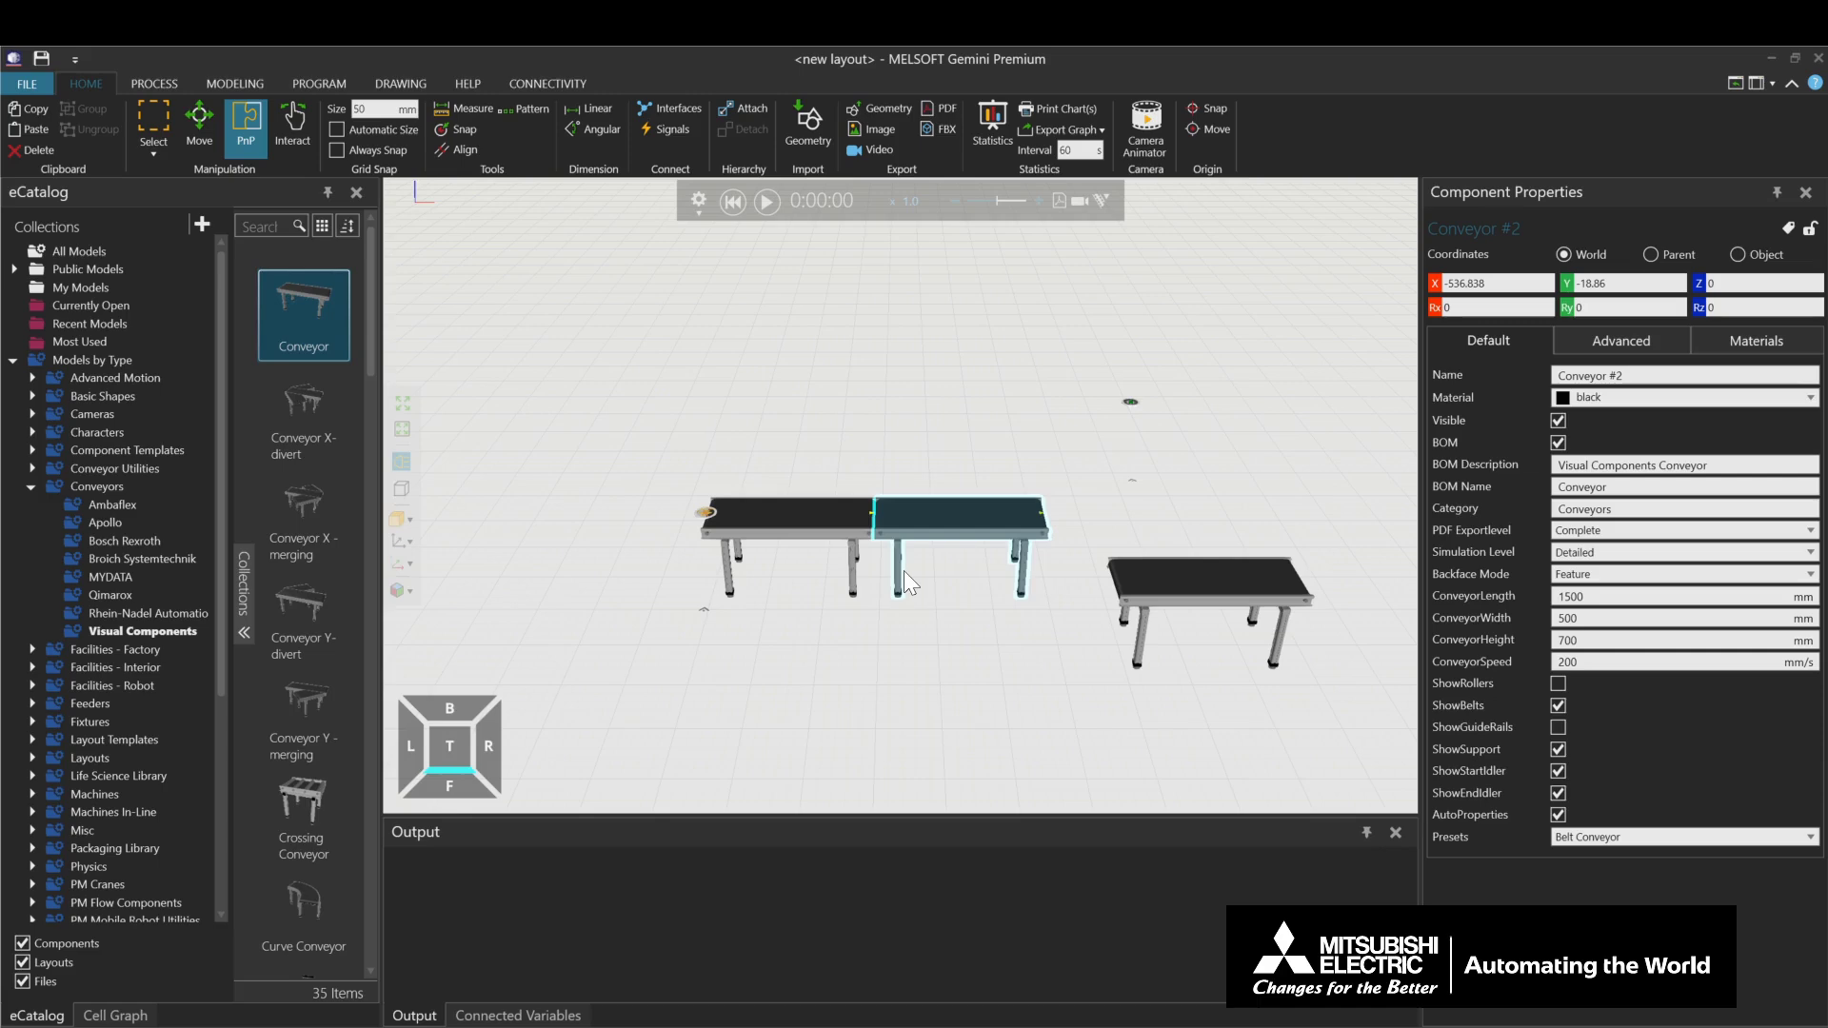
Snap the Process Node onto the free end of Conveyor #2 and connect Conveyor #3 to the Process Node.
{"action": "left_click", "coordinate": [1138, 405]}
{"action": "left_click_drag", "start_coordinate": [1135, 460], "coordinate": [1054, 580]}
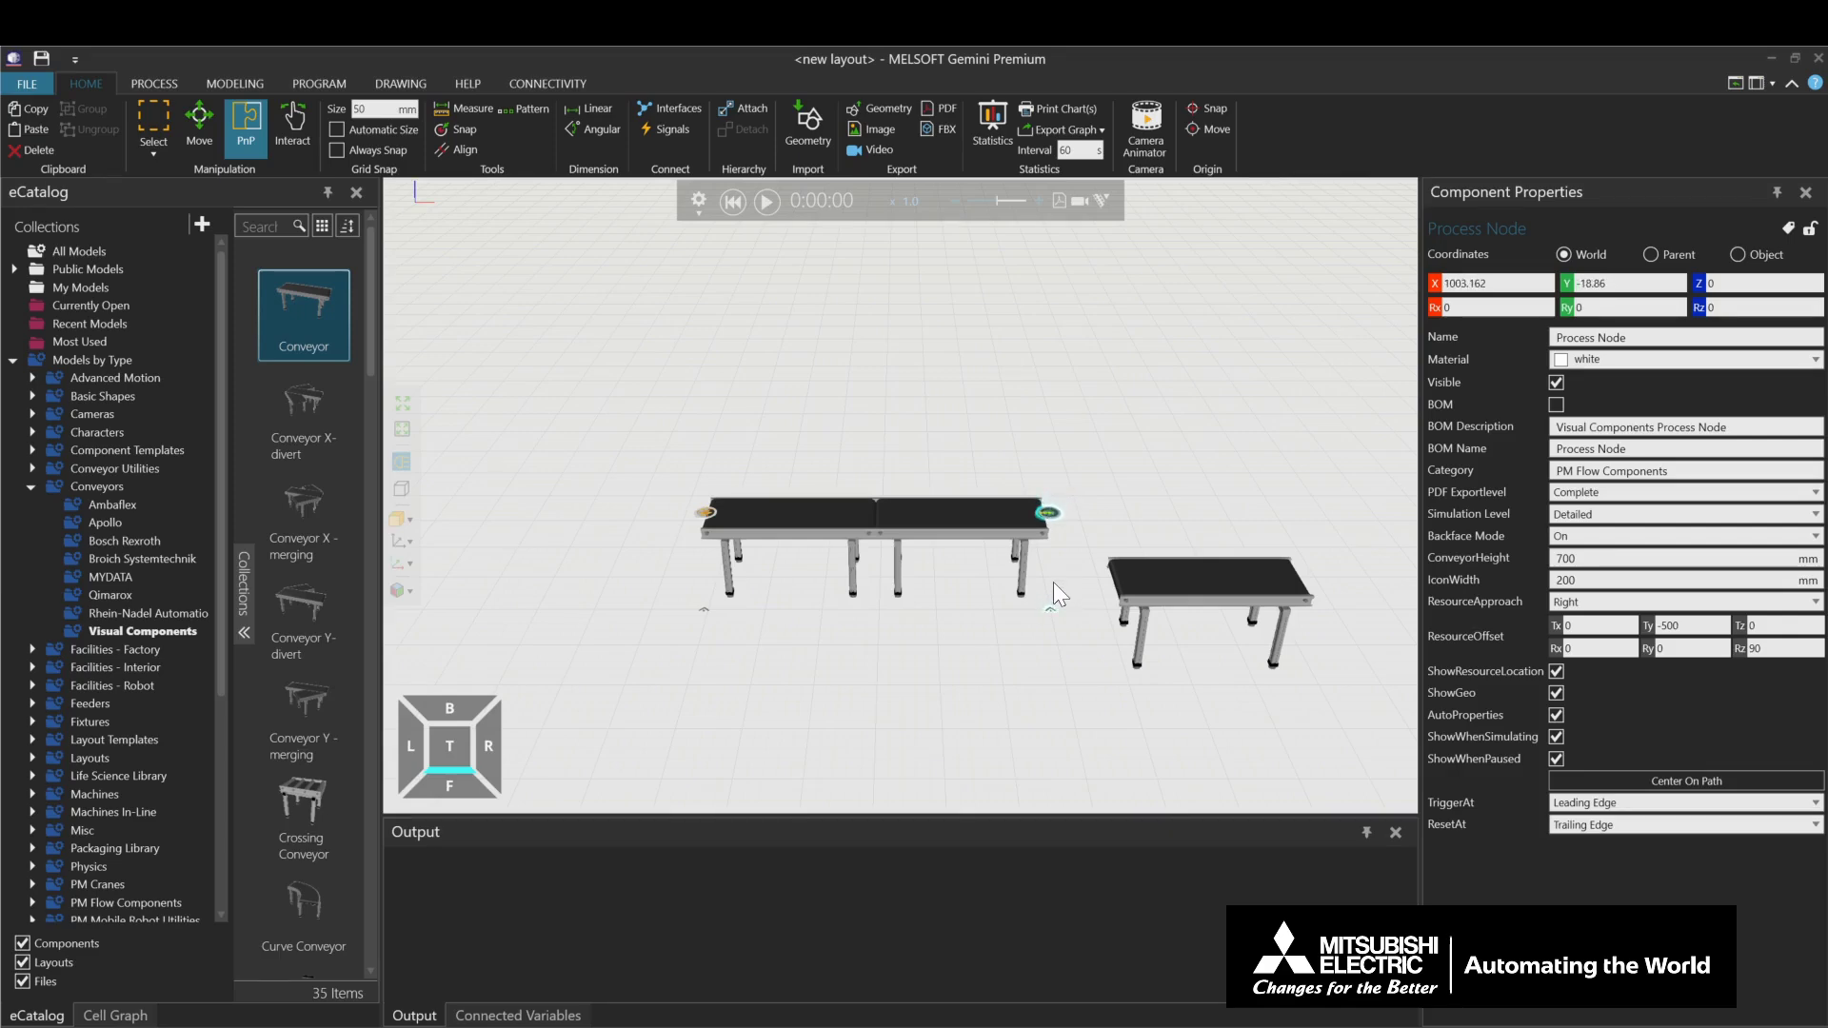
{"action": "left_click", "coordinate": [1200, 579]}
{"action": "left_click_drag", "start_coordinate": [1087, 621], "coordinate": [1036, 573]}
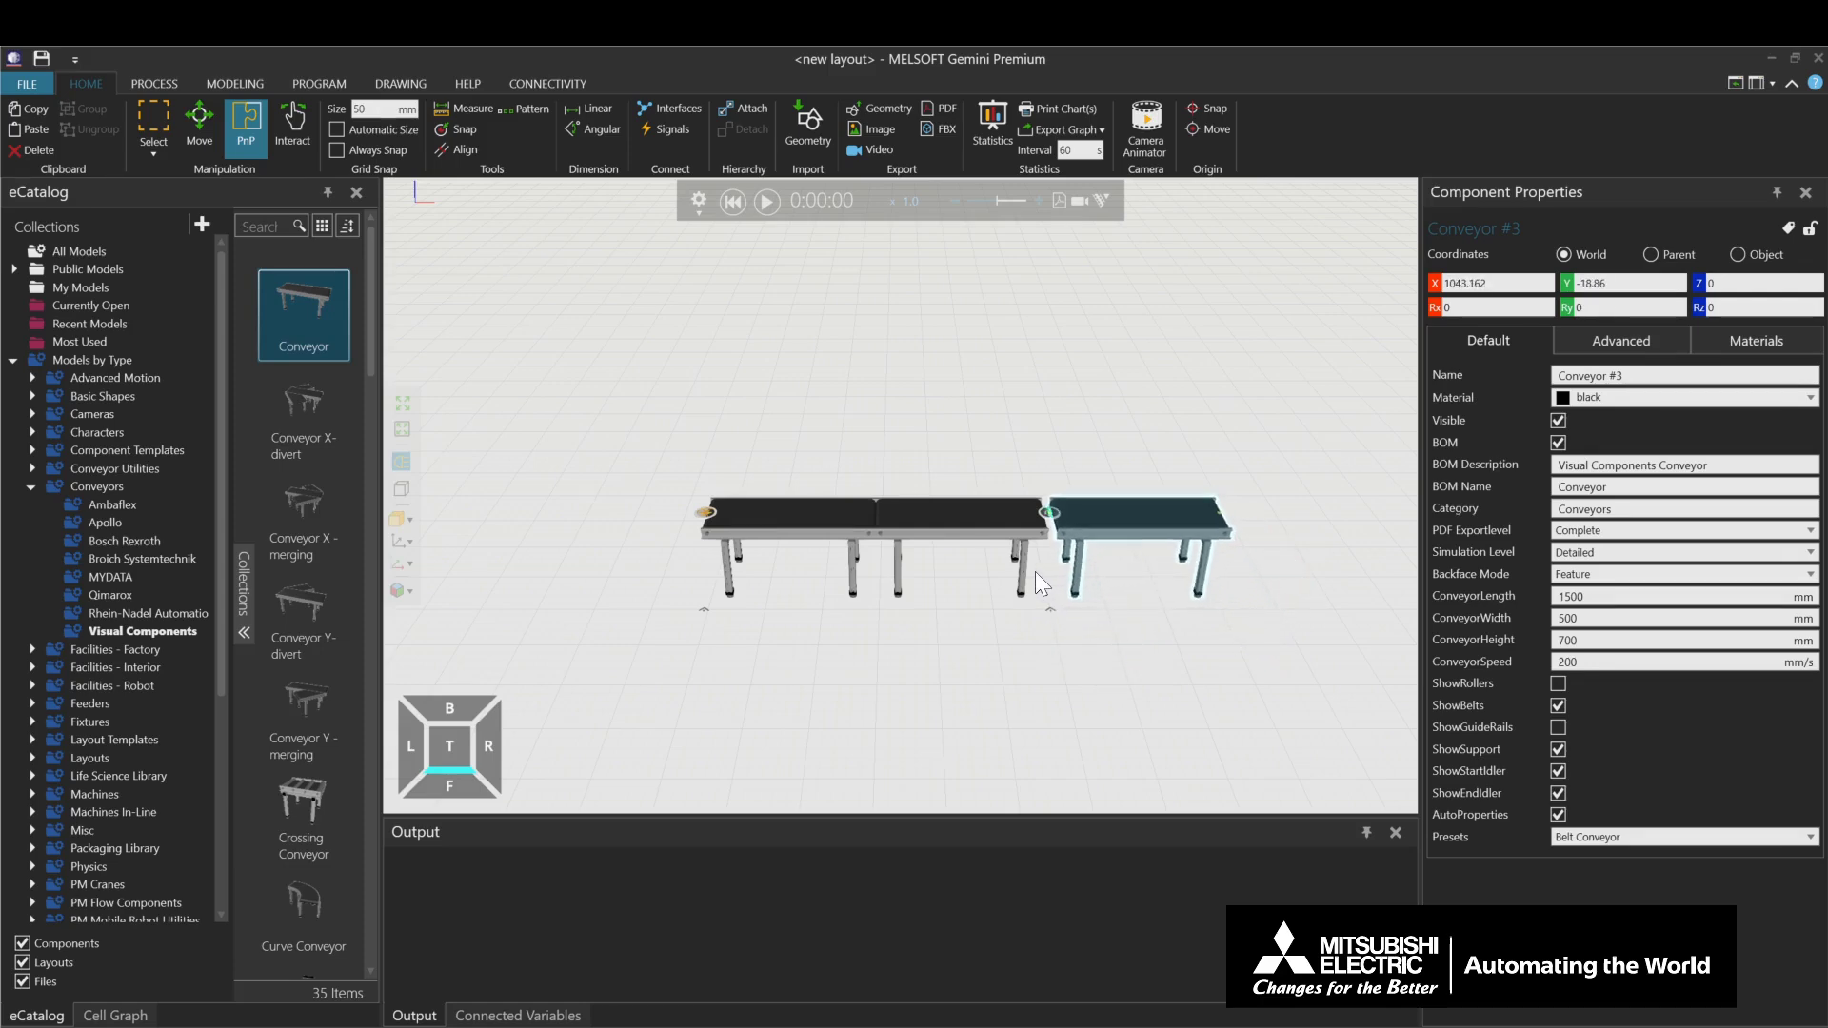
{"action": "left_click", "coordinate": [989, 648]}
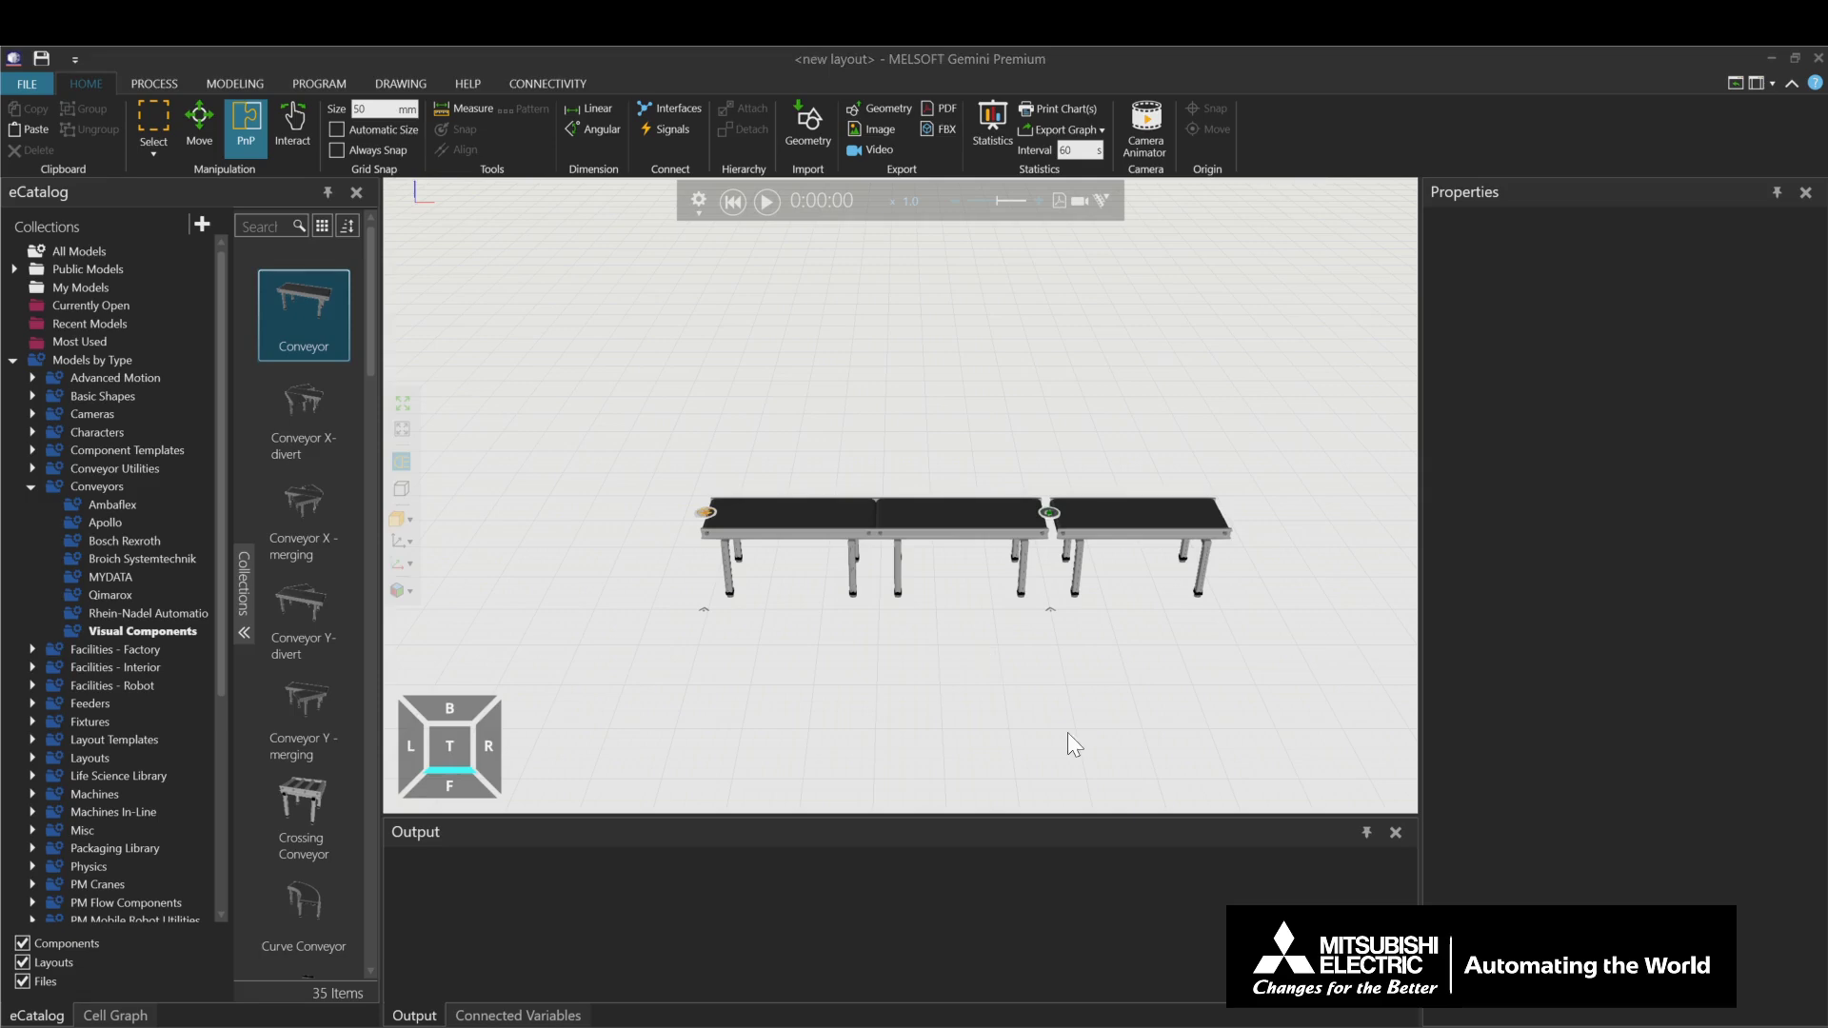
Show the process routines and set the destination of the Feeder routine's TransportOut statement to To Component Container.
{"action": "left_click", "coordinate": [165, 88]}
{"action": "left_click", "coordinate": [666, 133]}
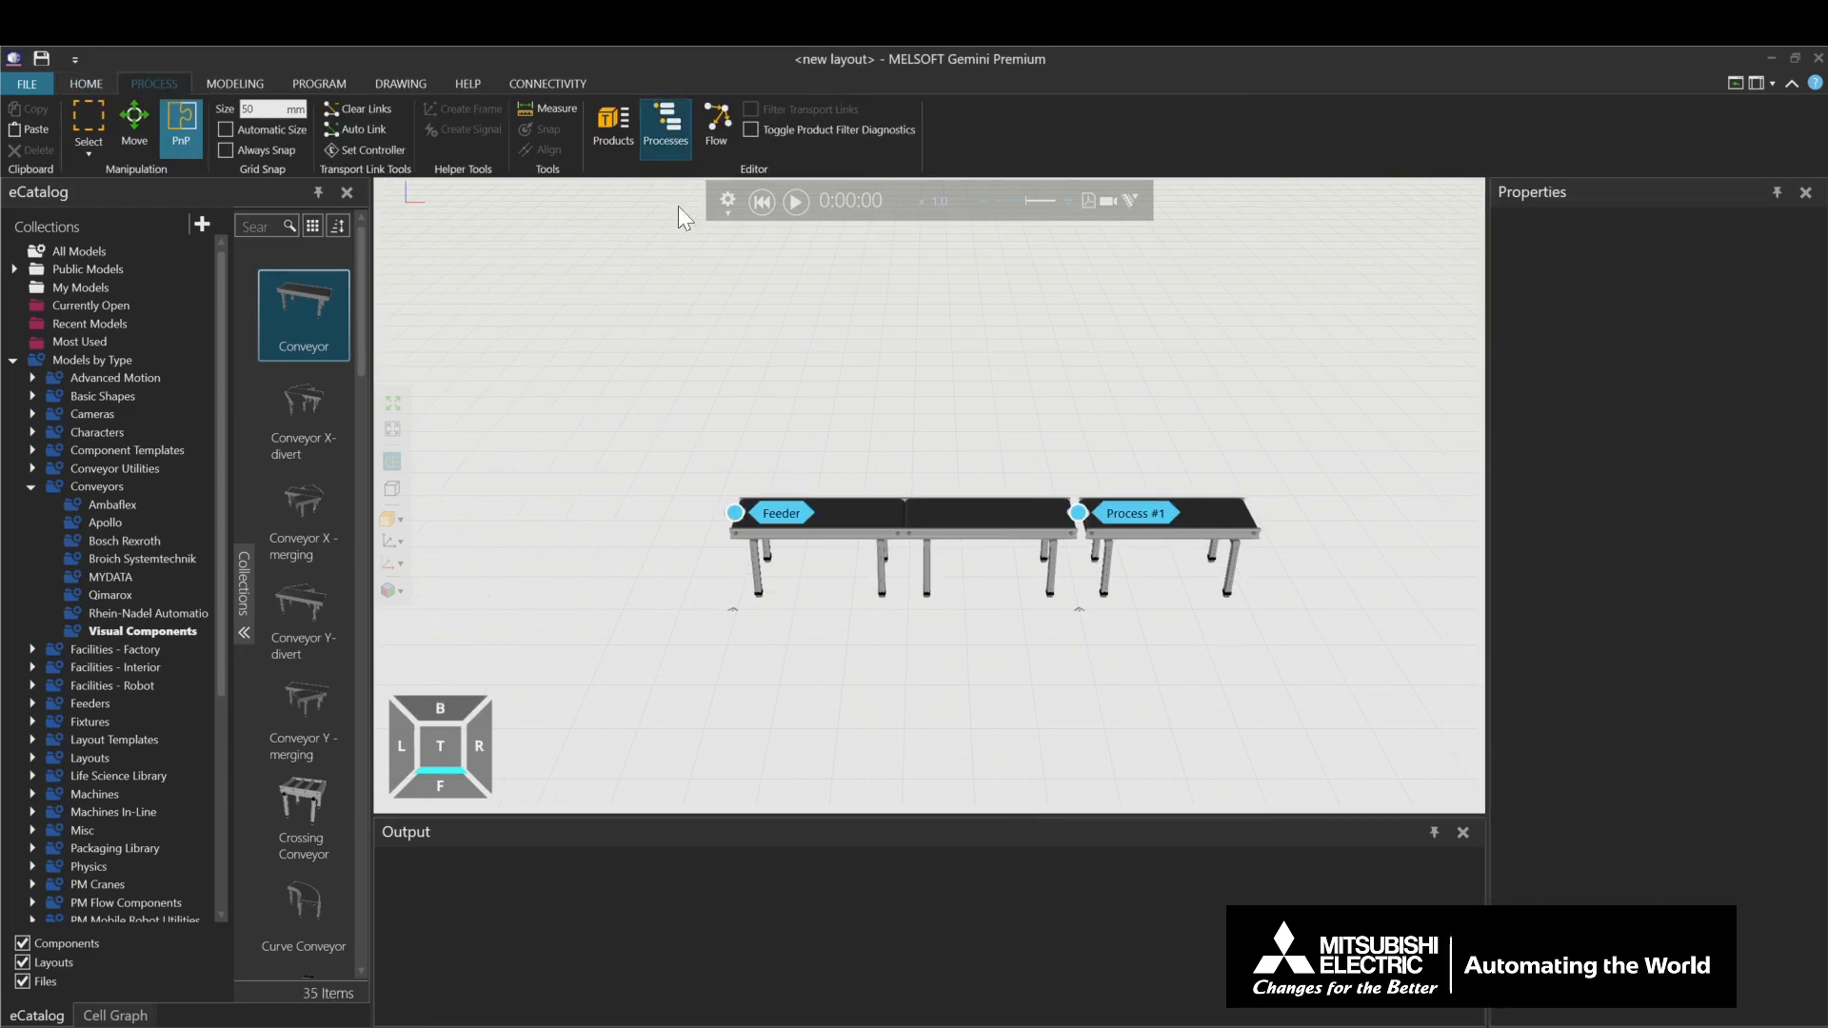
{"action": "left_click", "coordinate": [782, 515]}
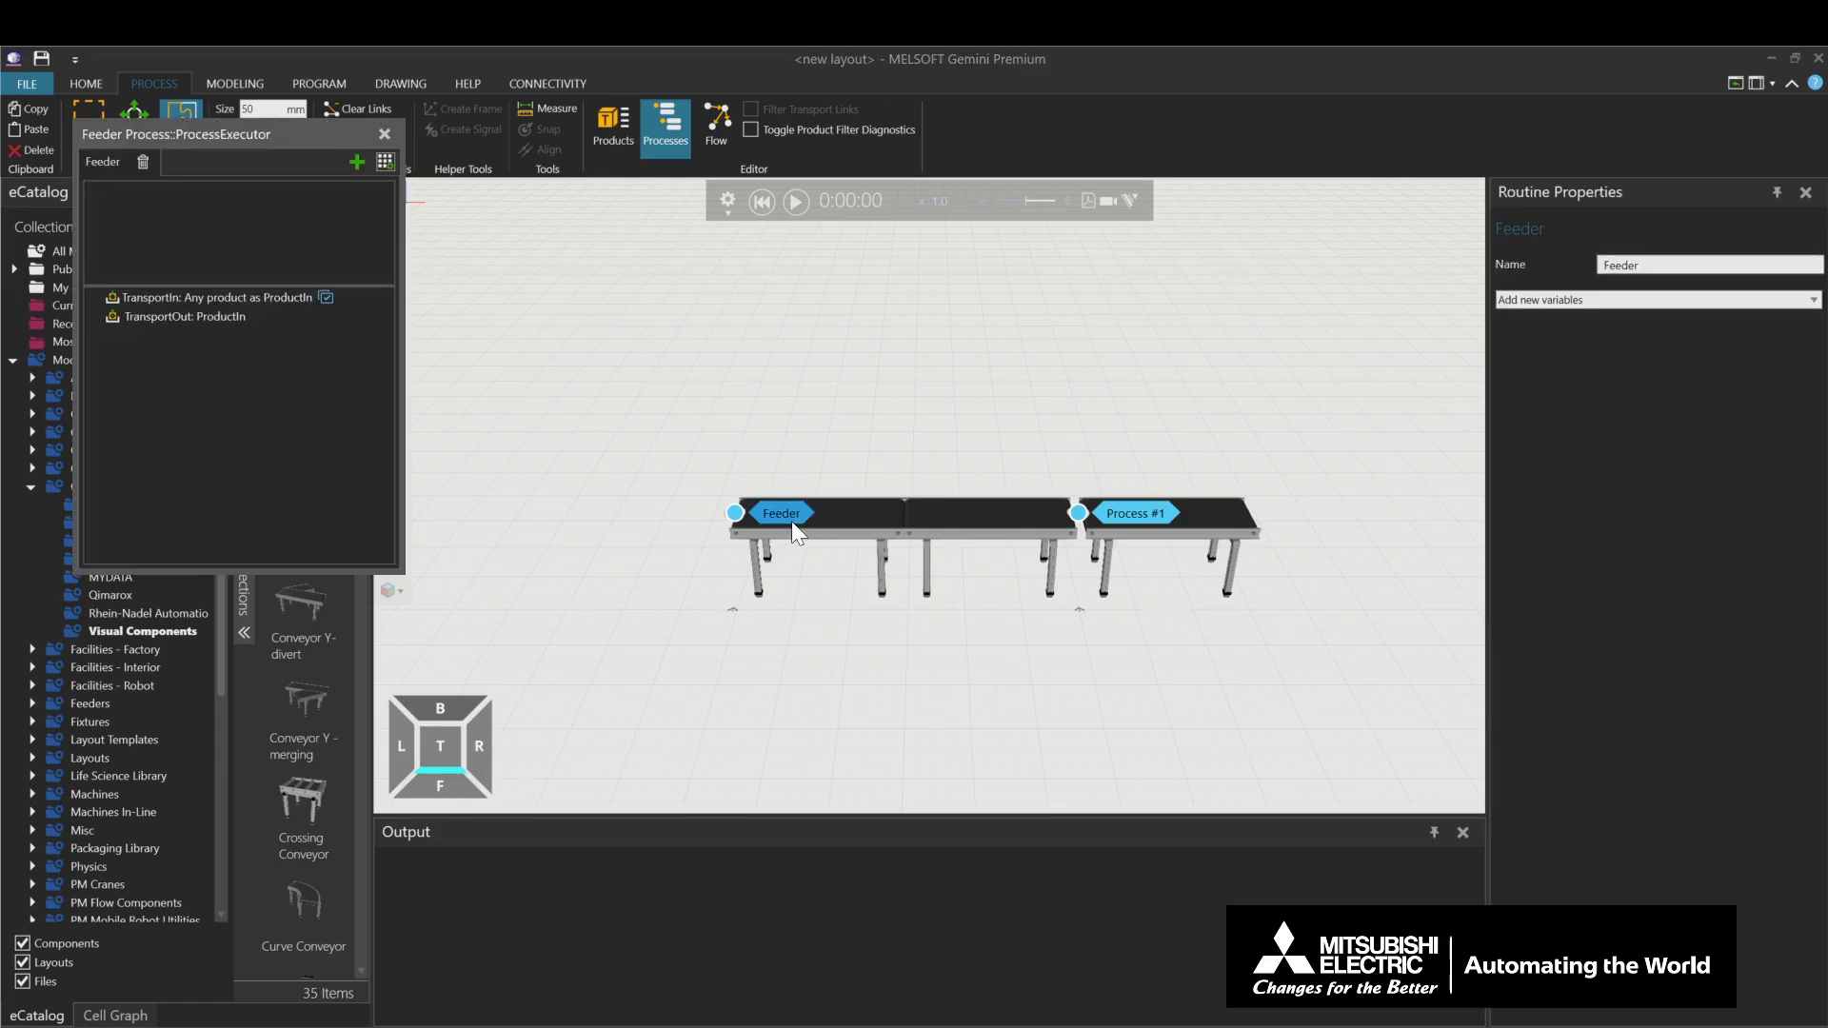
{"action": "left_click", "coordinate": [260, 322]}
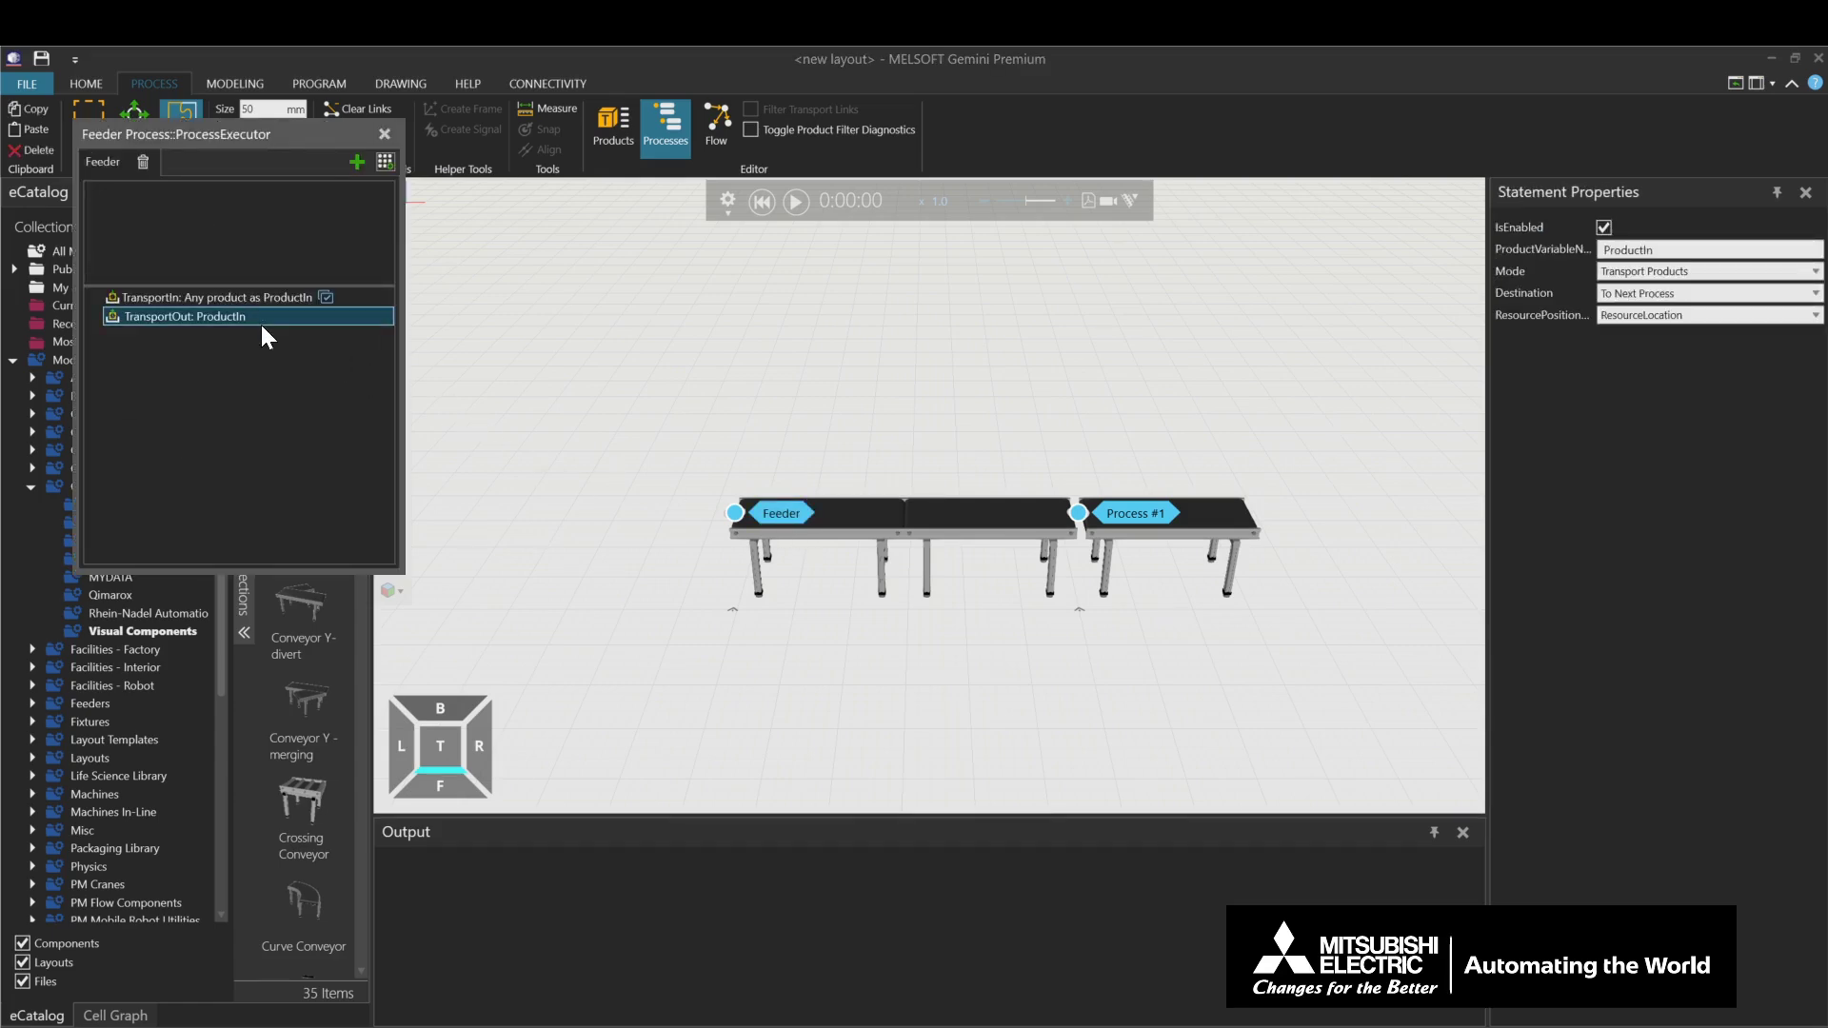
{"action": "left_click", "coordinate": [1666, 295]}
{"action": "left_click", "coordinate": [1659, 328]}
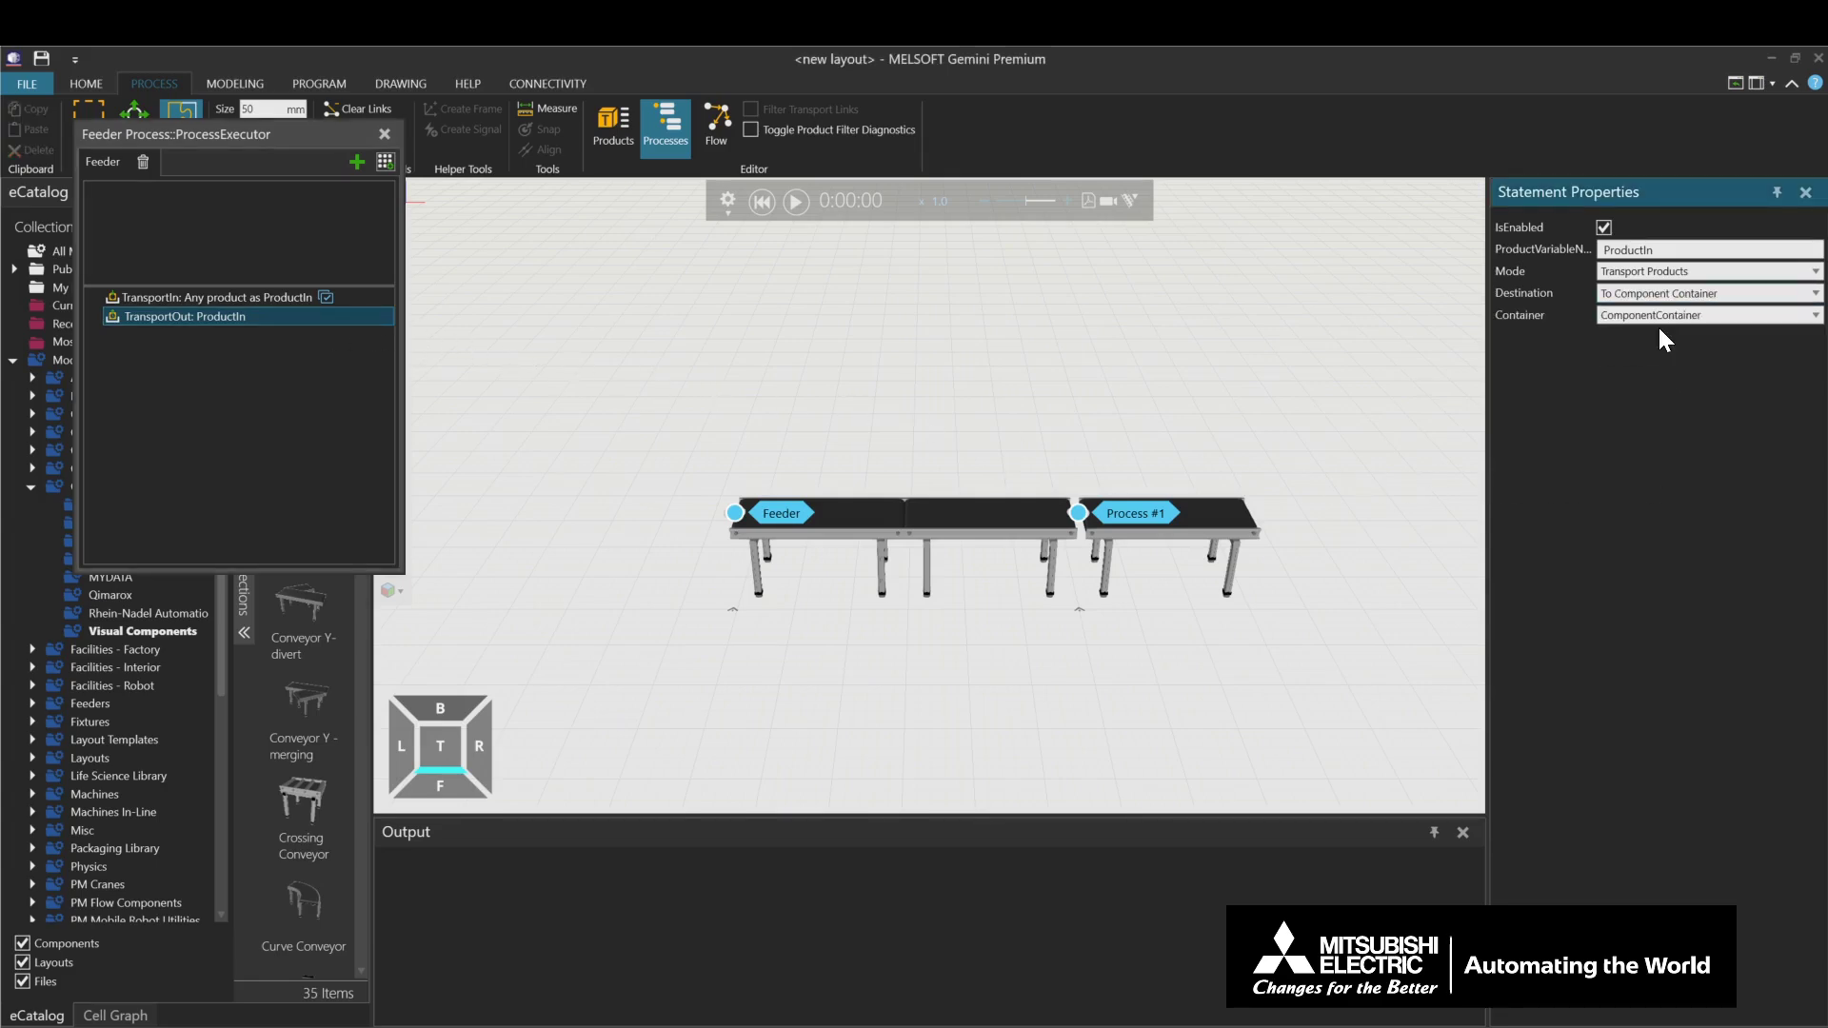
Open the Process #1 routine below the Feeder routine and set its TransportIn source to From Component Container.
{"action": "double_click", "coordinate": [1135, 507]}
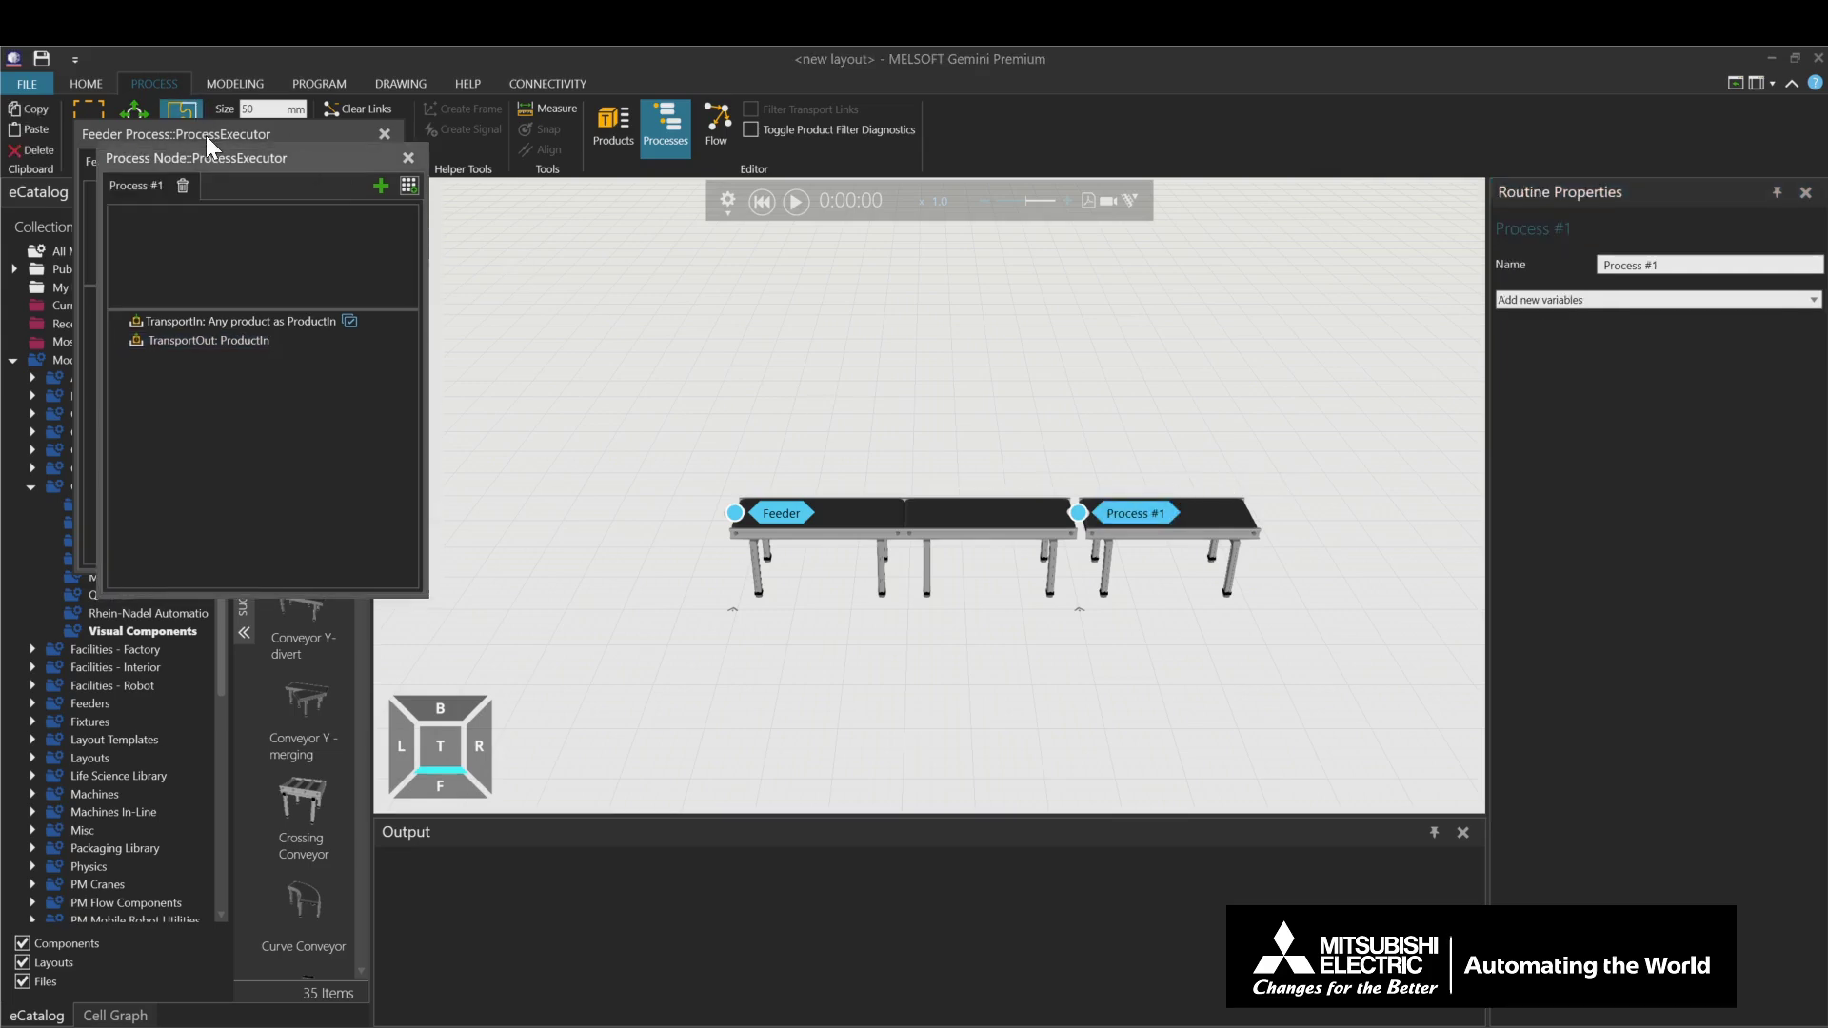
{"action": "left_click_drag", "start_coordinate": [214, 162], "coordinate": [205, 372]}
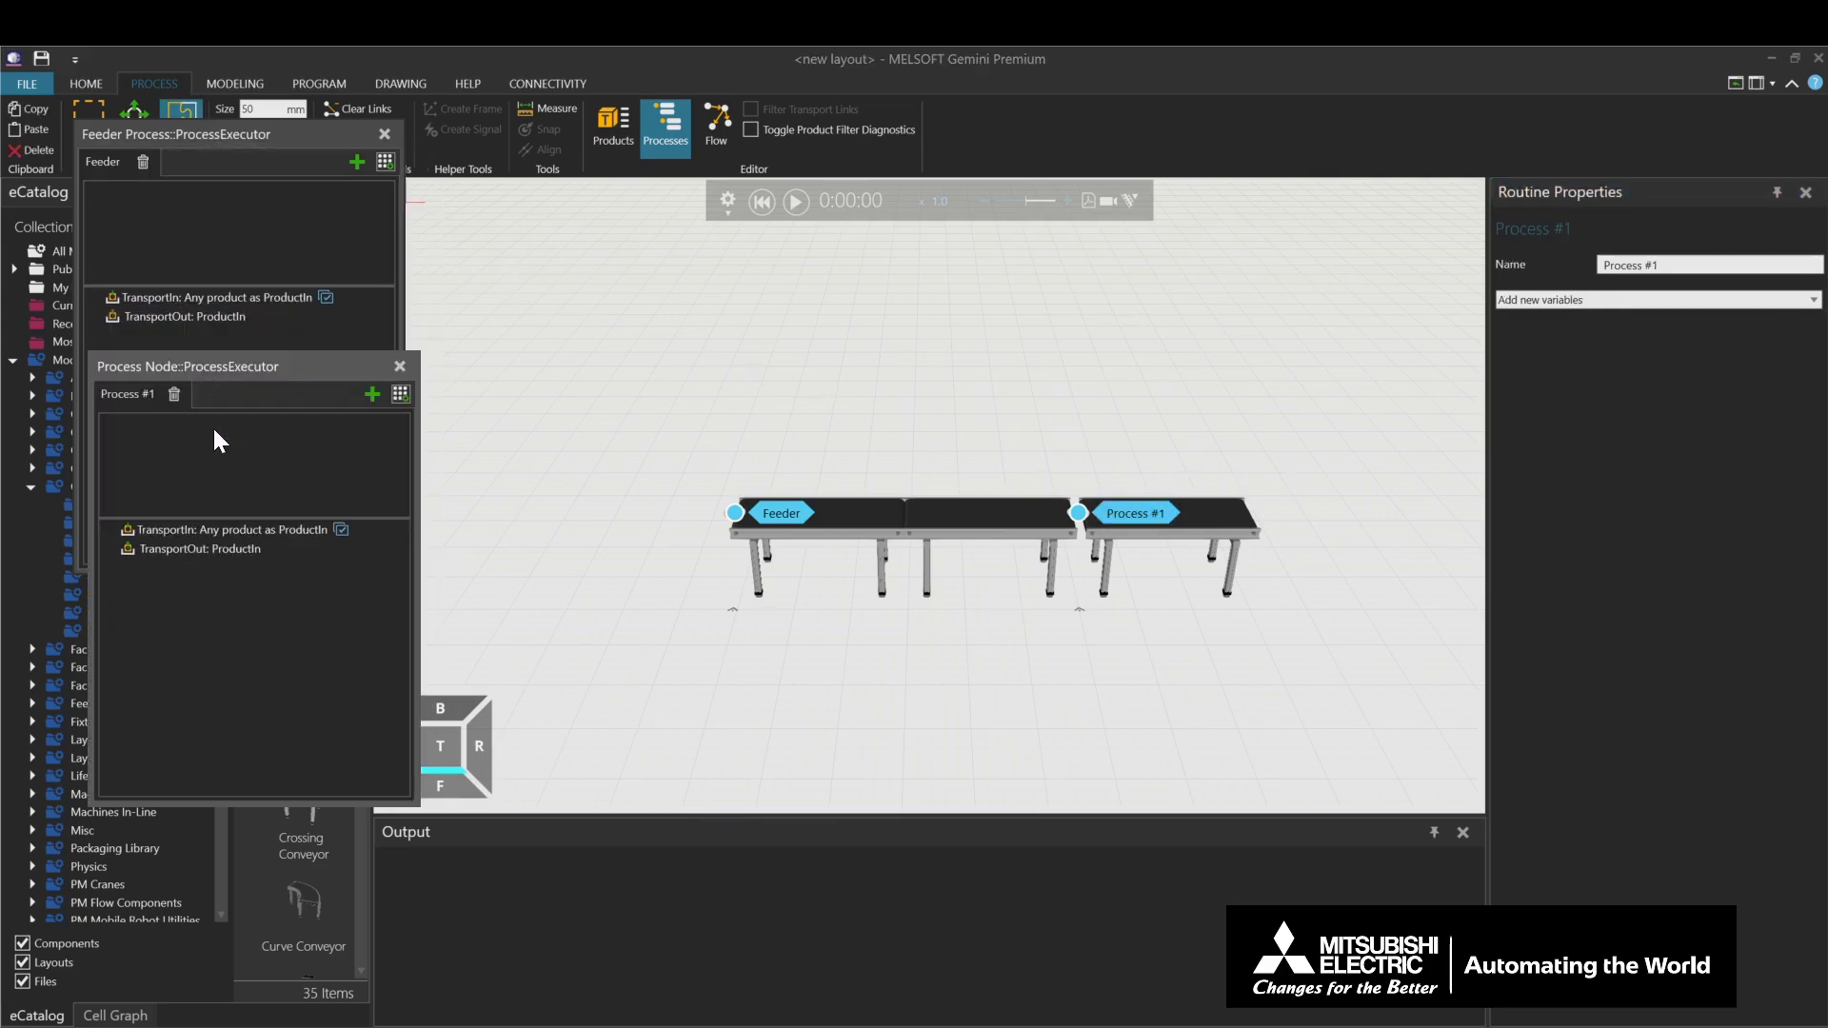
{"action": "left_click", "coordinate": [196, 528]}
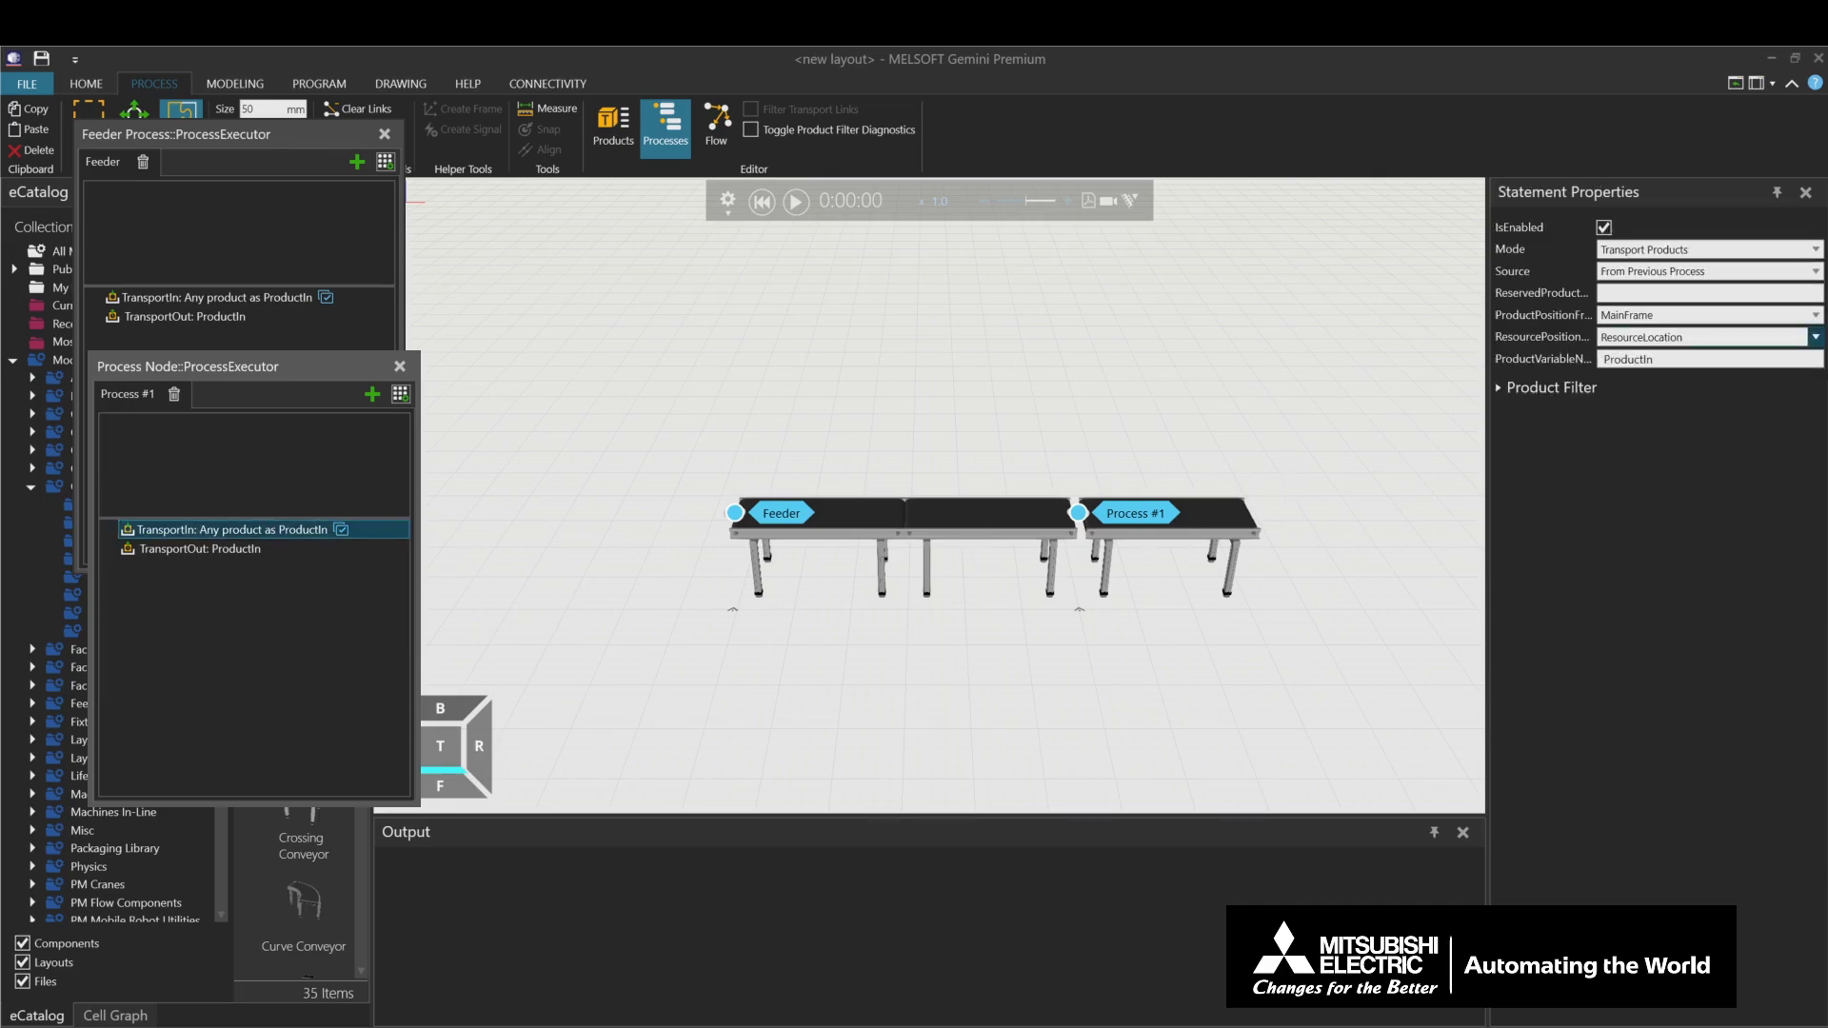
{"action": "left_click", "coordinate": [1633, 272]}
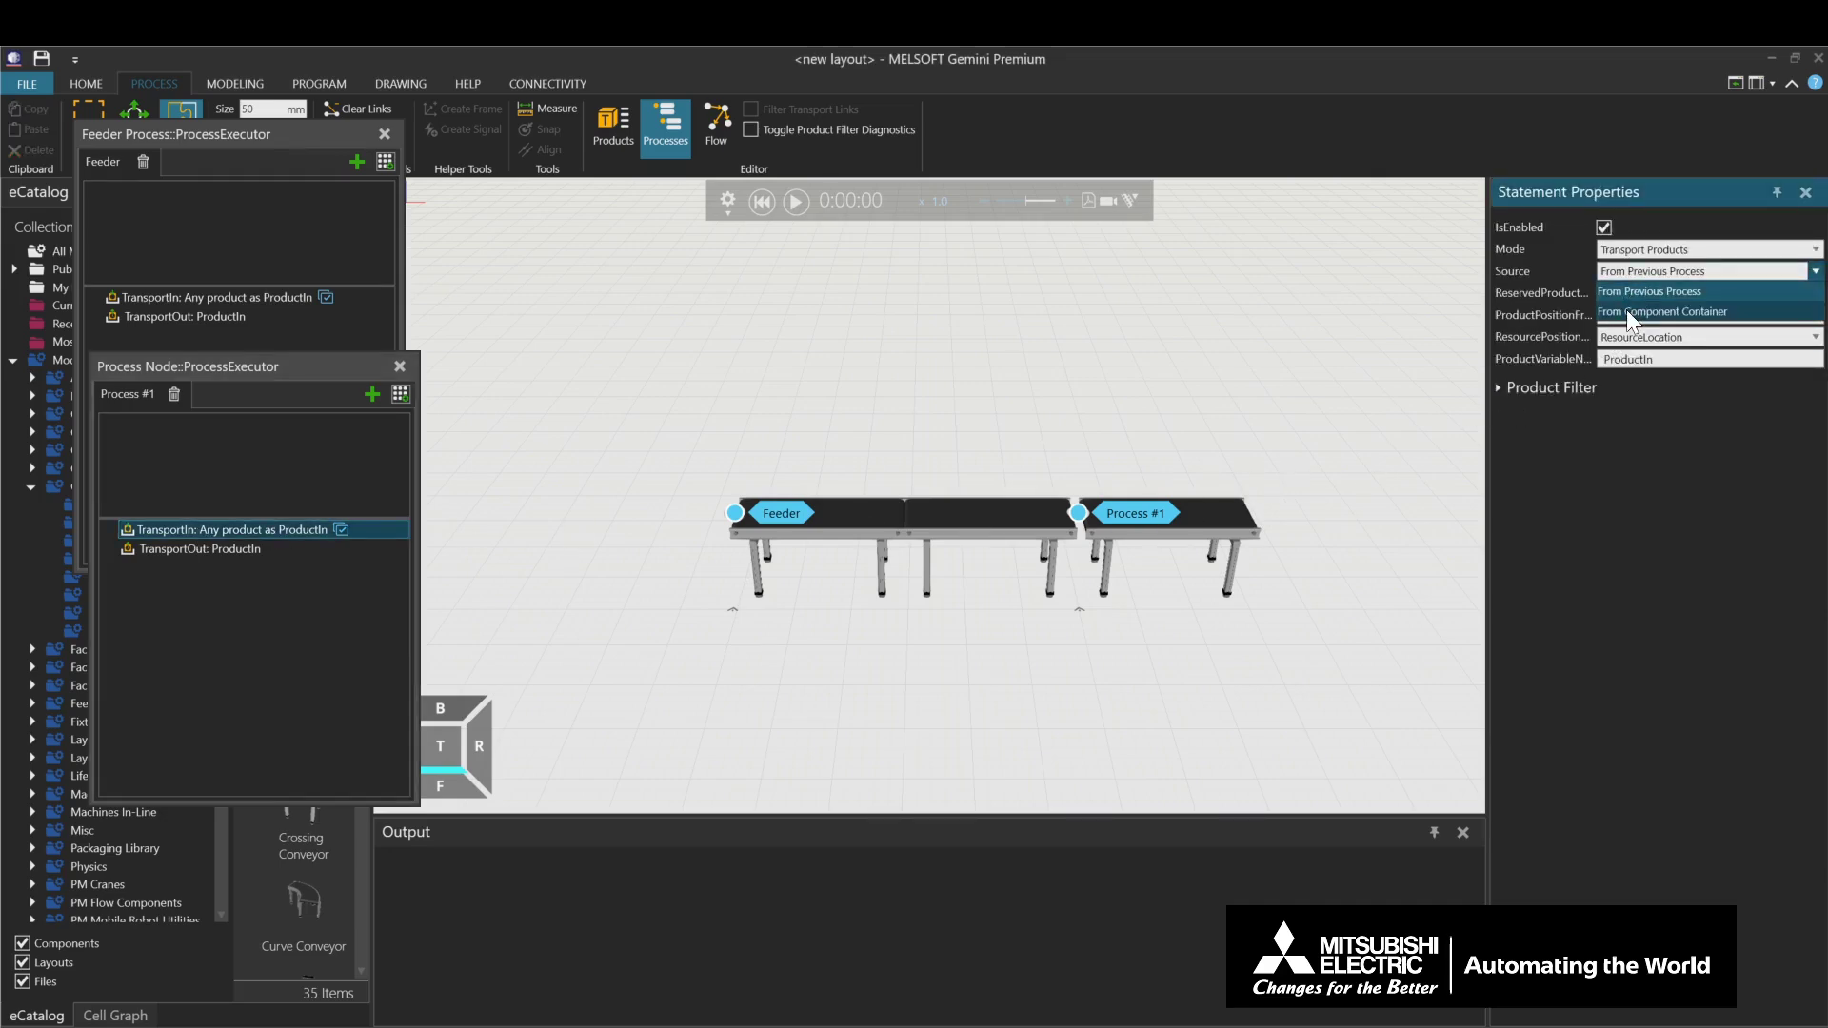
{"action": "left_click", "coordinate": [1627, 311]}
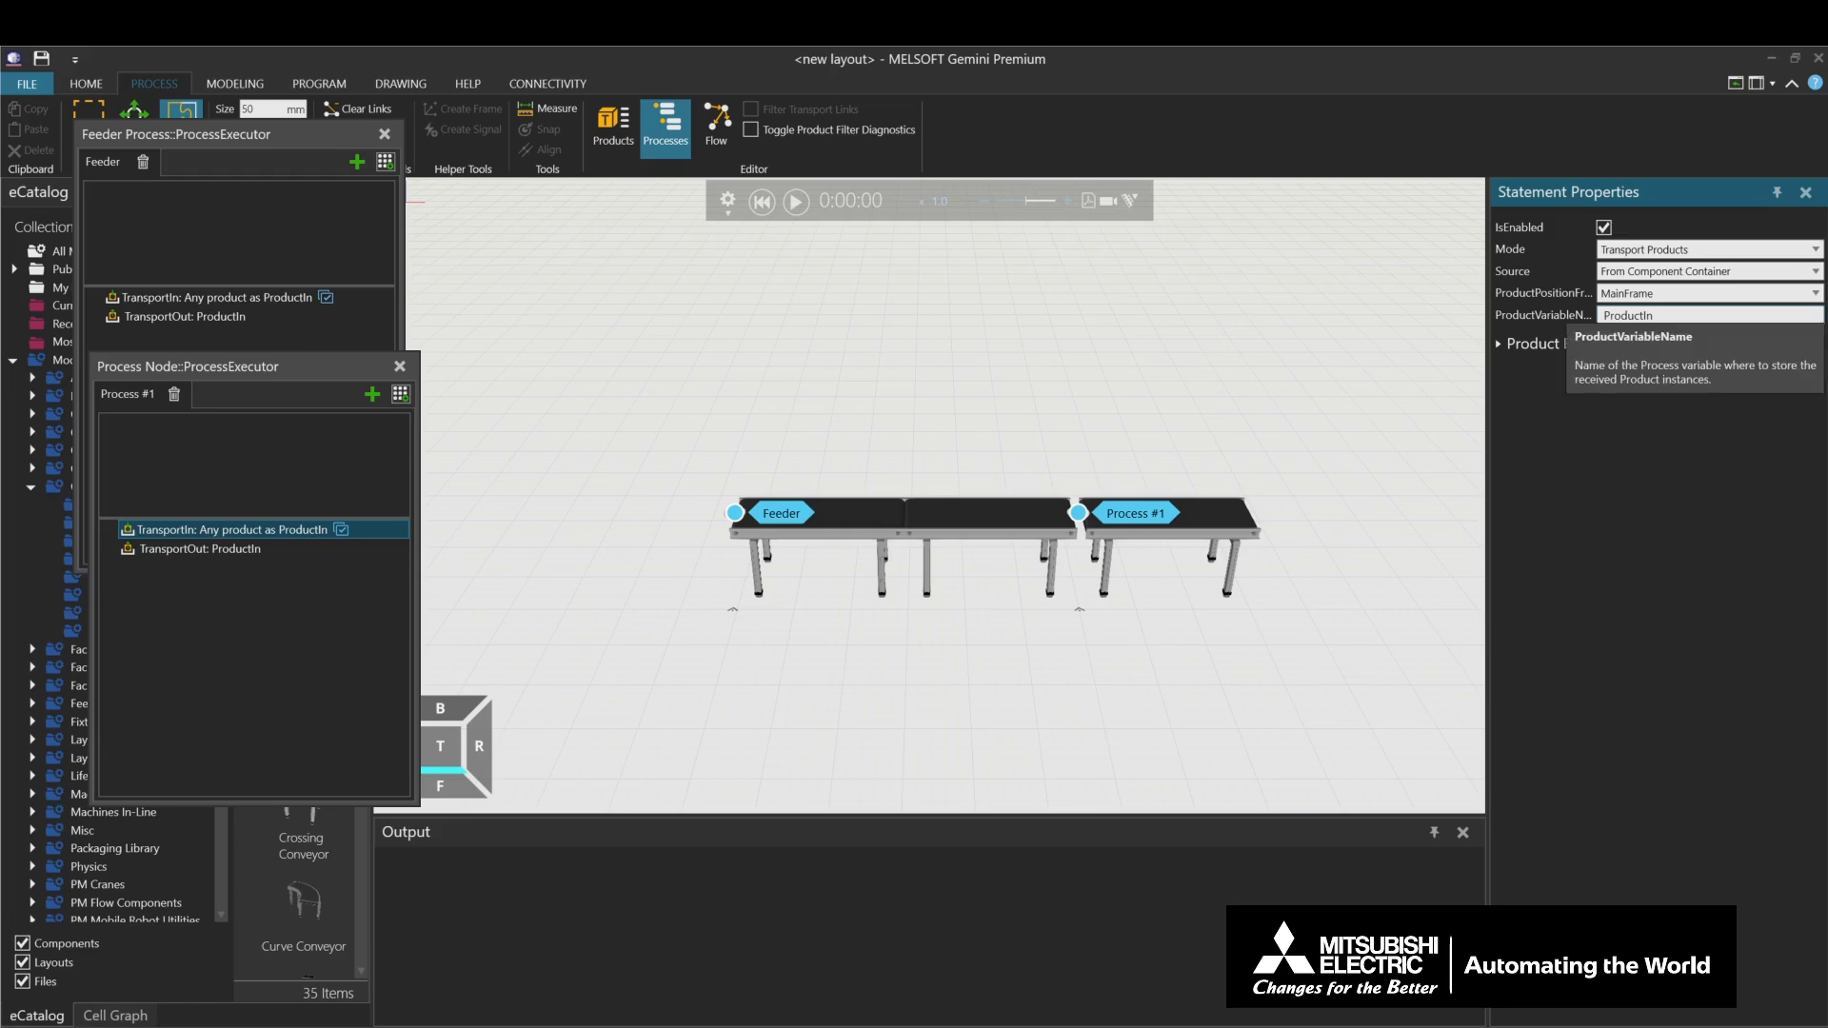
Set the destination of the Process #1 TransportOut statement to To Component Container.
{"action": "left_click", "coordinate": [230, 550]}
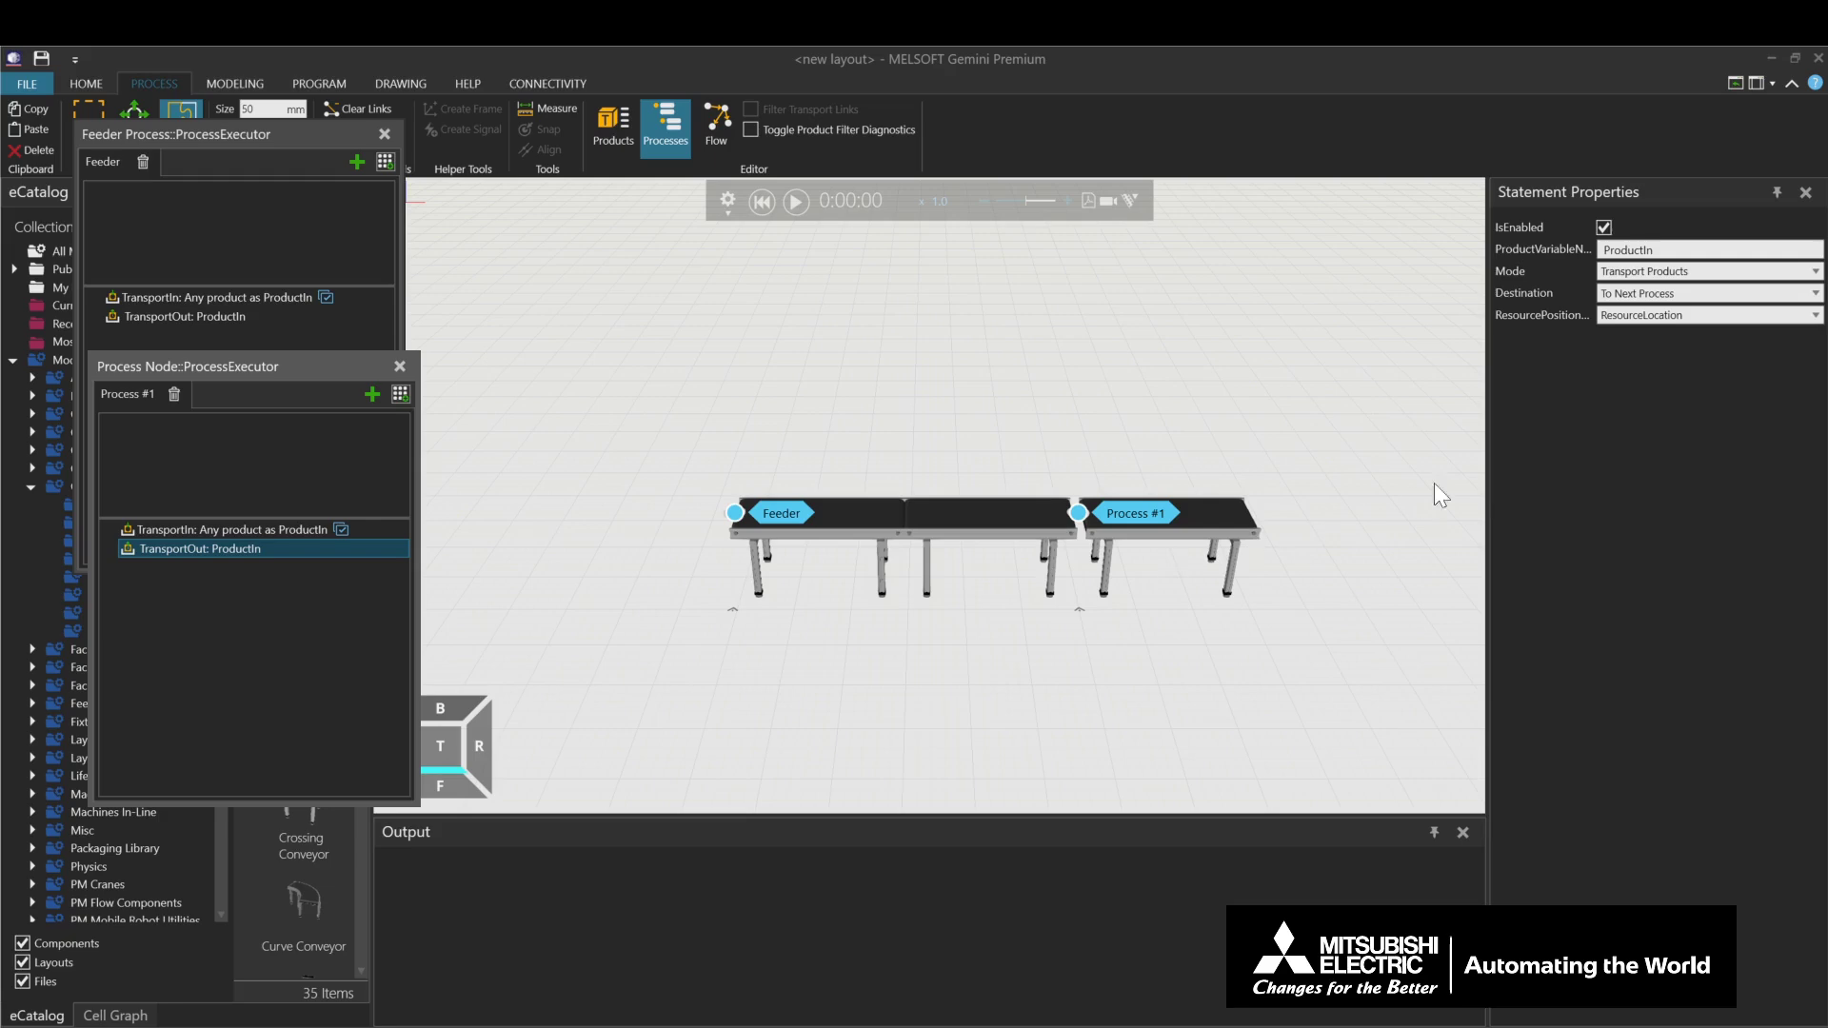
{"action": "left_click", "coordinate": [1650, 295]}
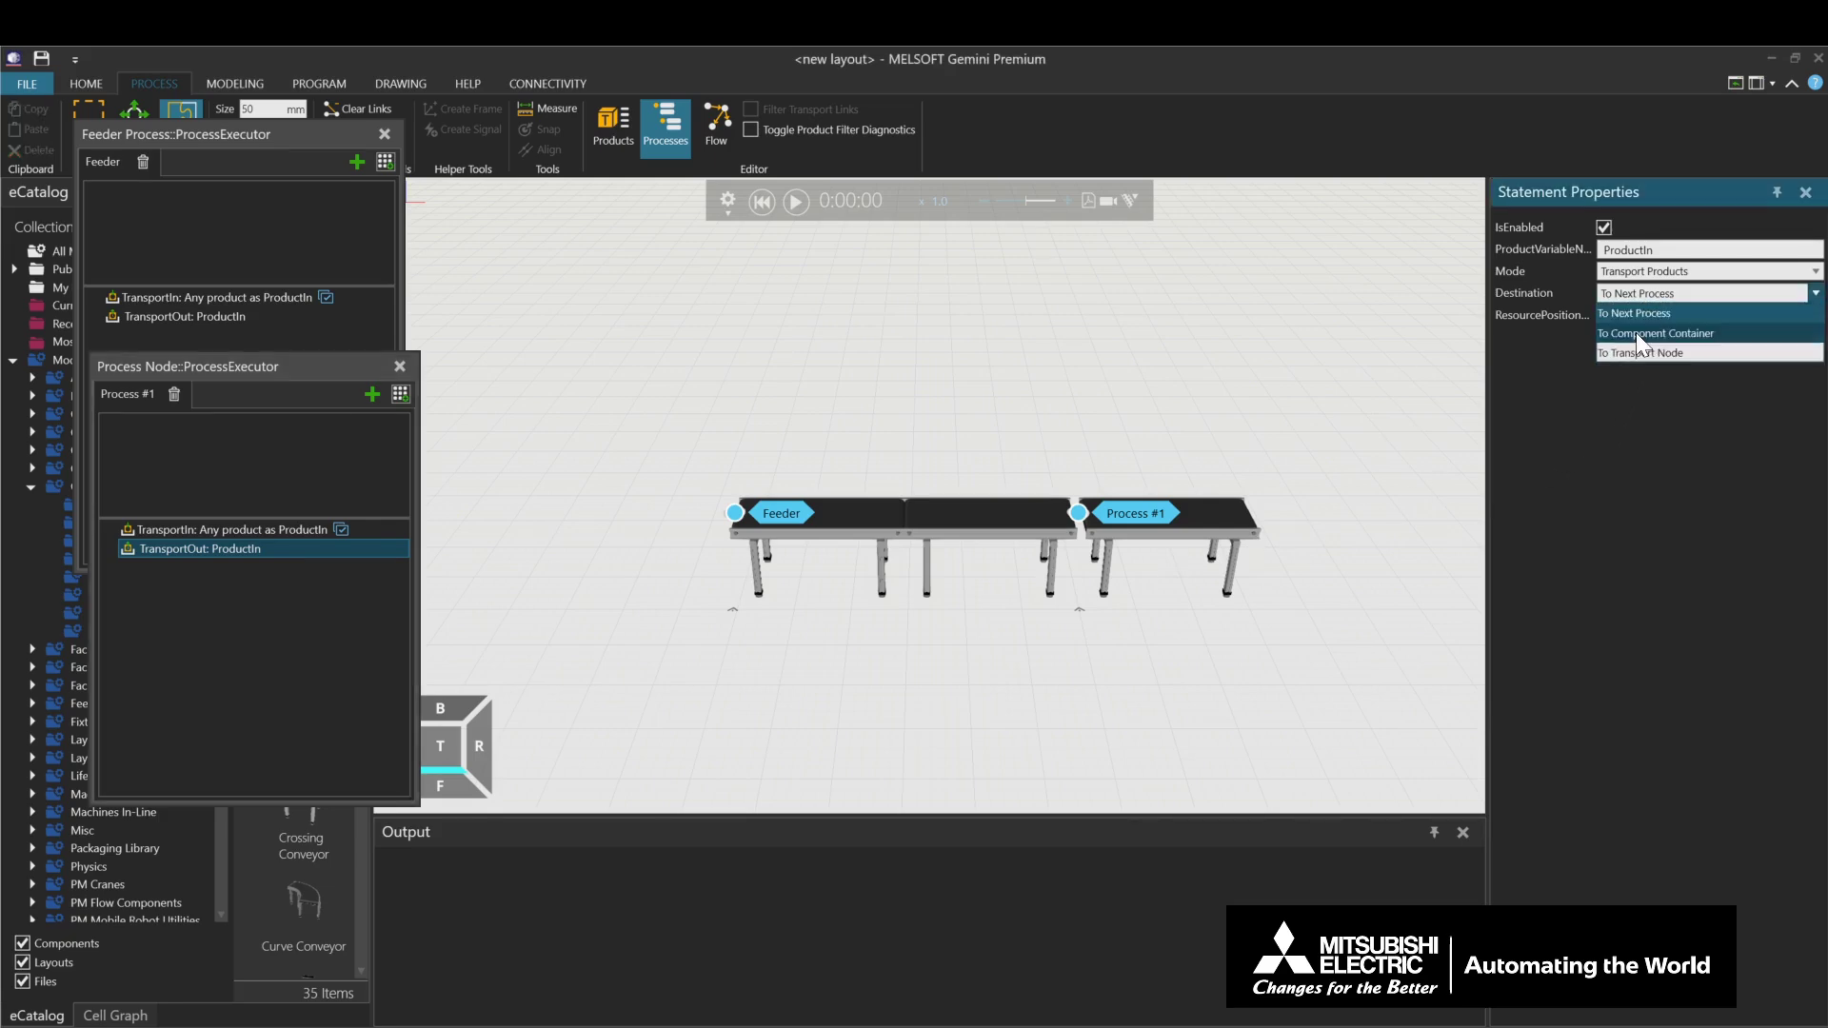
{"action": "left_click", "coordinate": [1637, 333]}
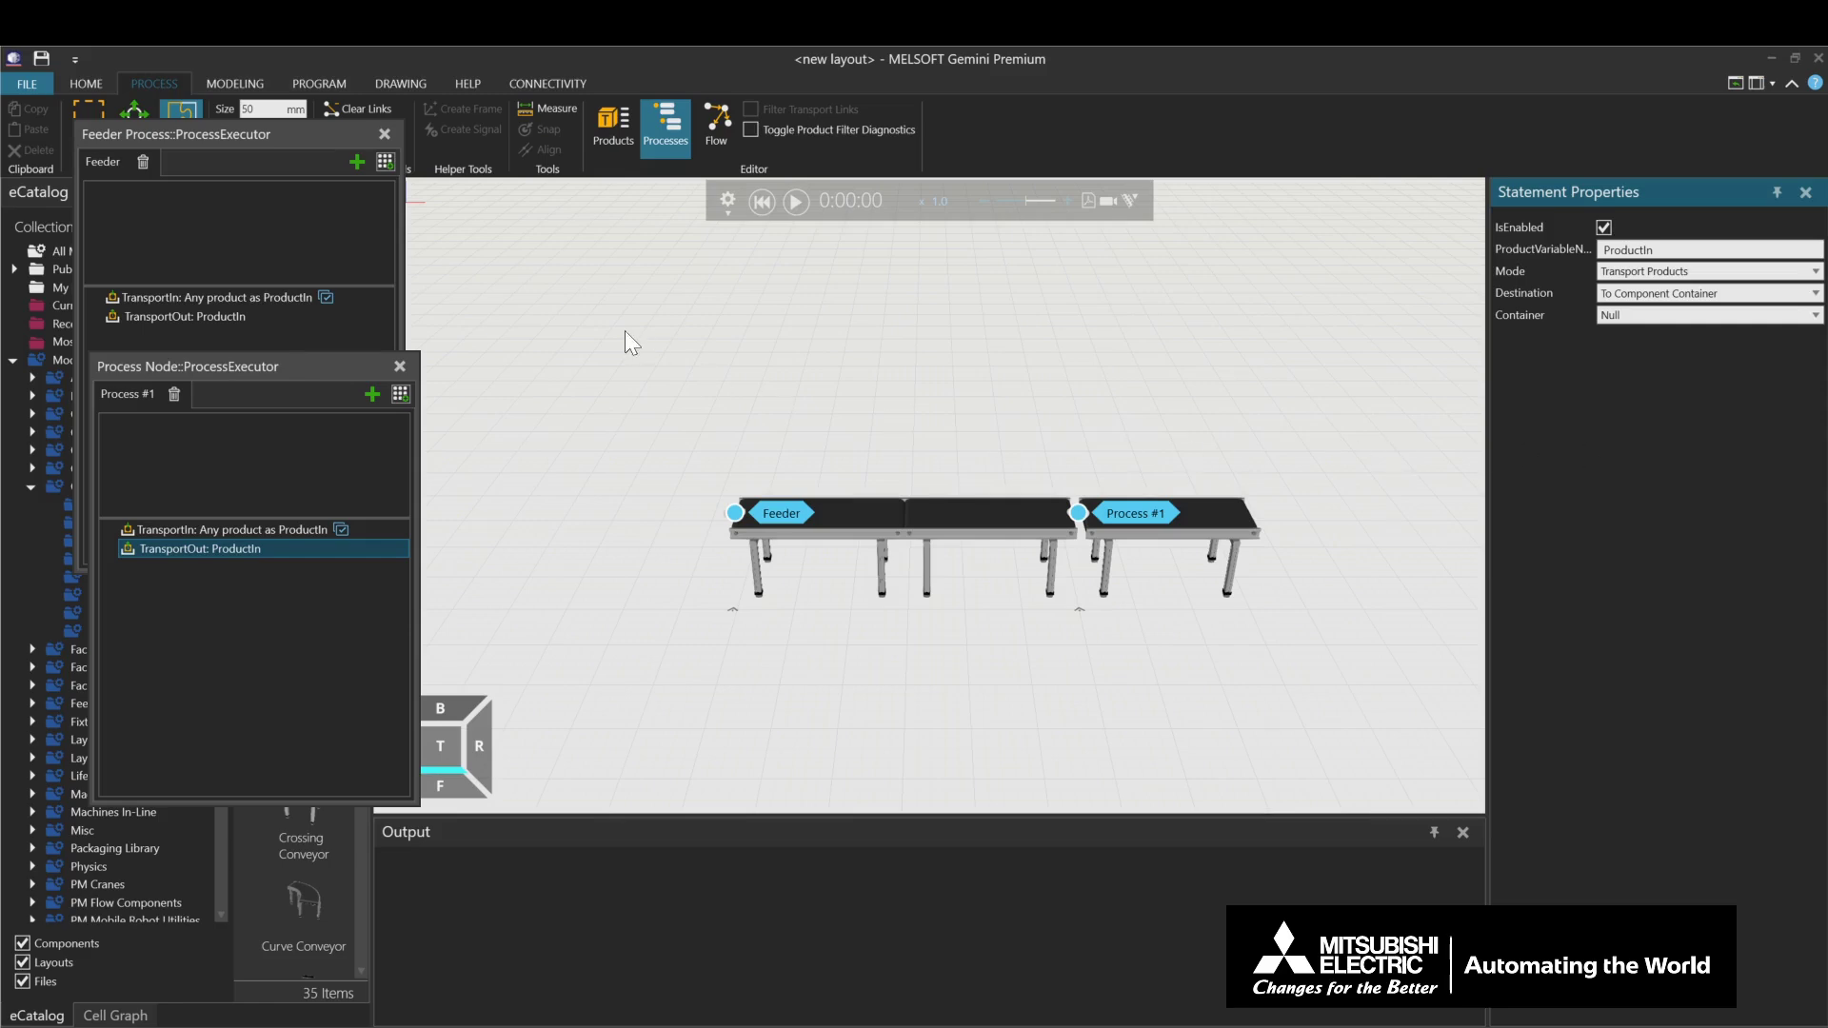
Add a Delay statement to the Process #1 routine and place it between TransportIn and TransportOut.
{"action": "left_click", "coordinate": [401, 394]}
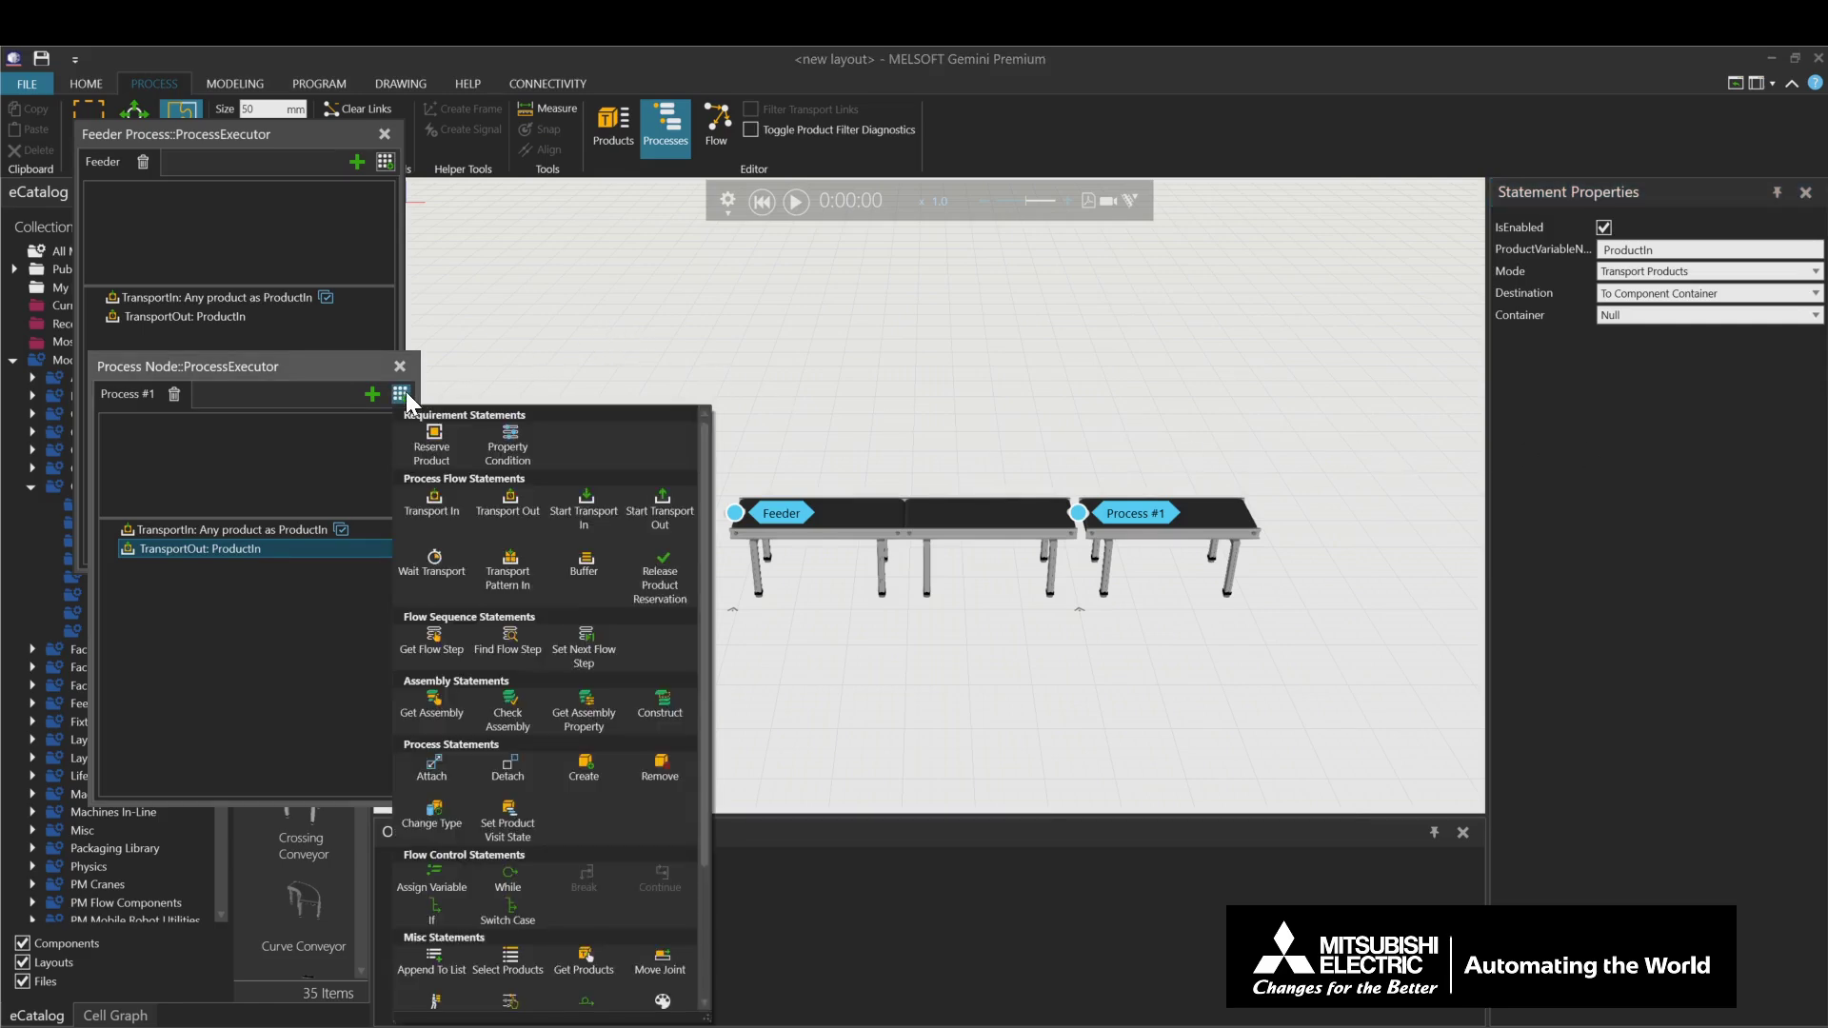
{"action": "scroll", "coordinate": [508, 724], "scroll_direction": "down", "scroll_amount": 3}
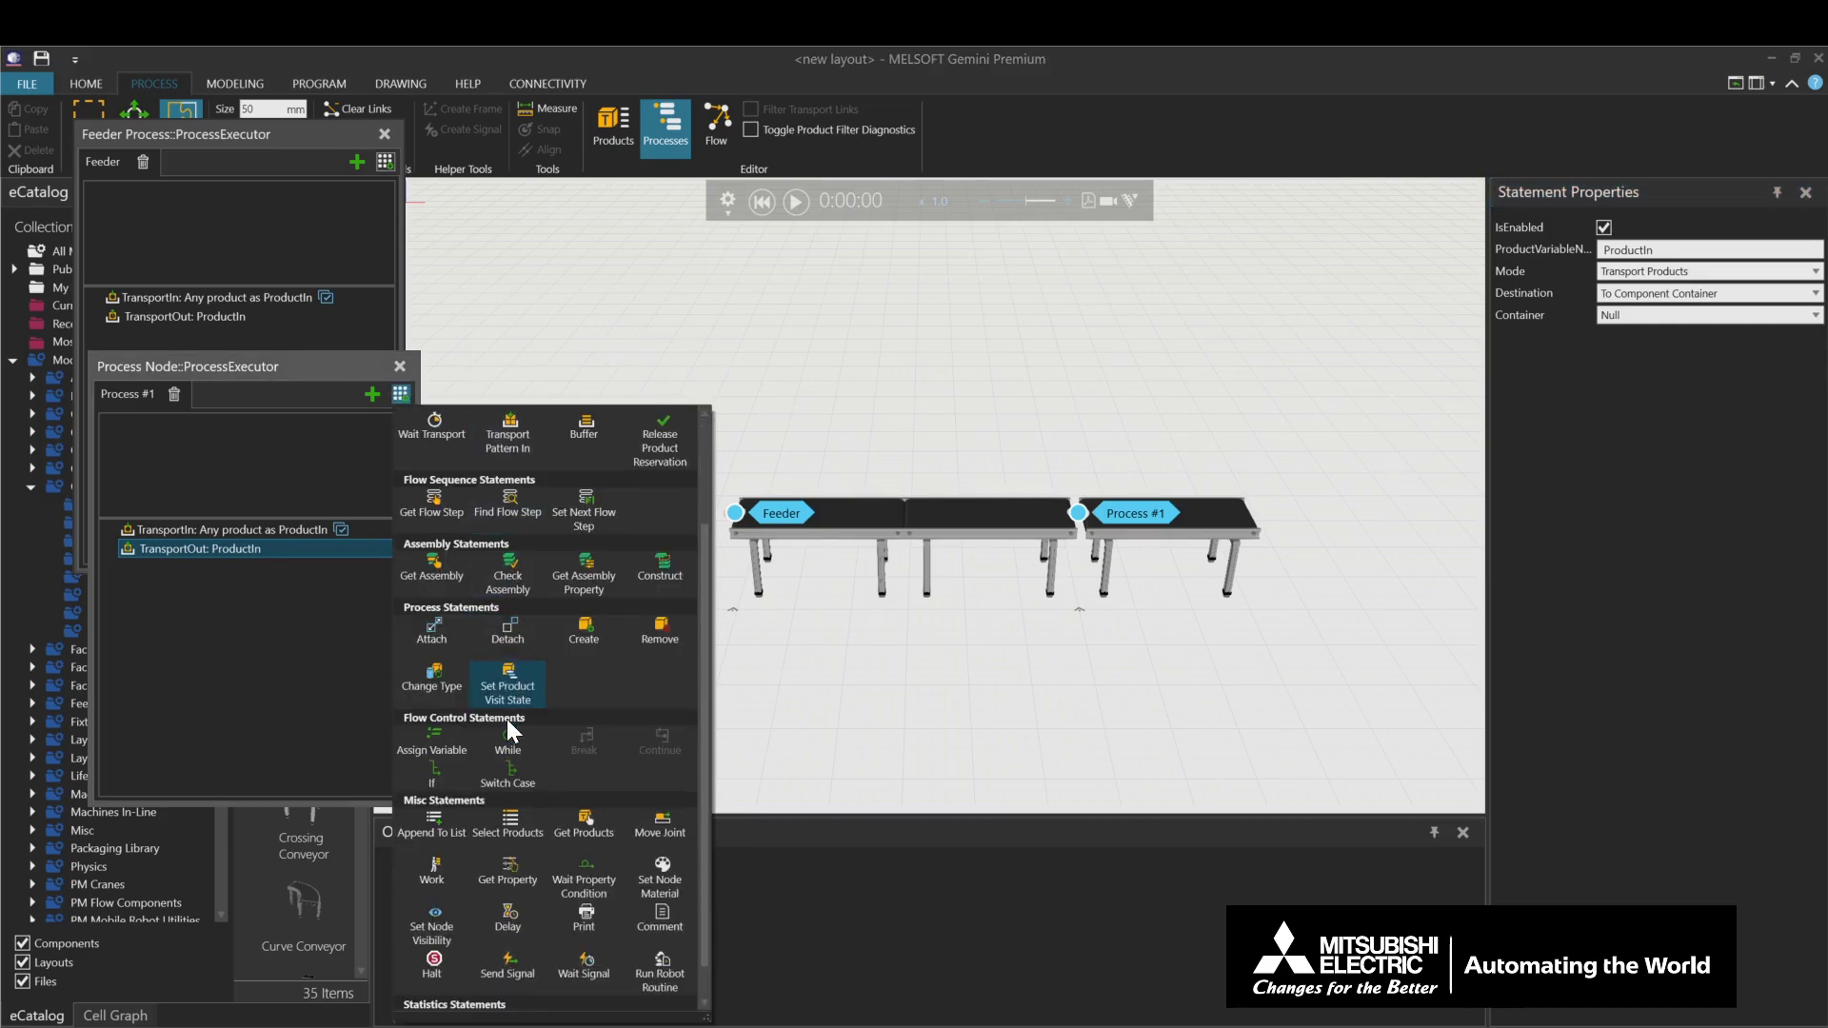
{"action": "left_click", "coordinate": [507, 919]}
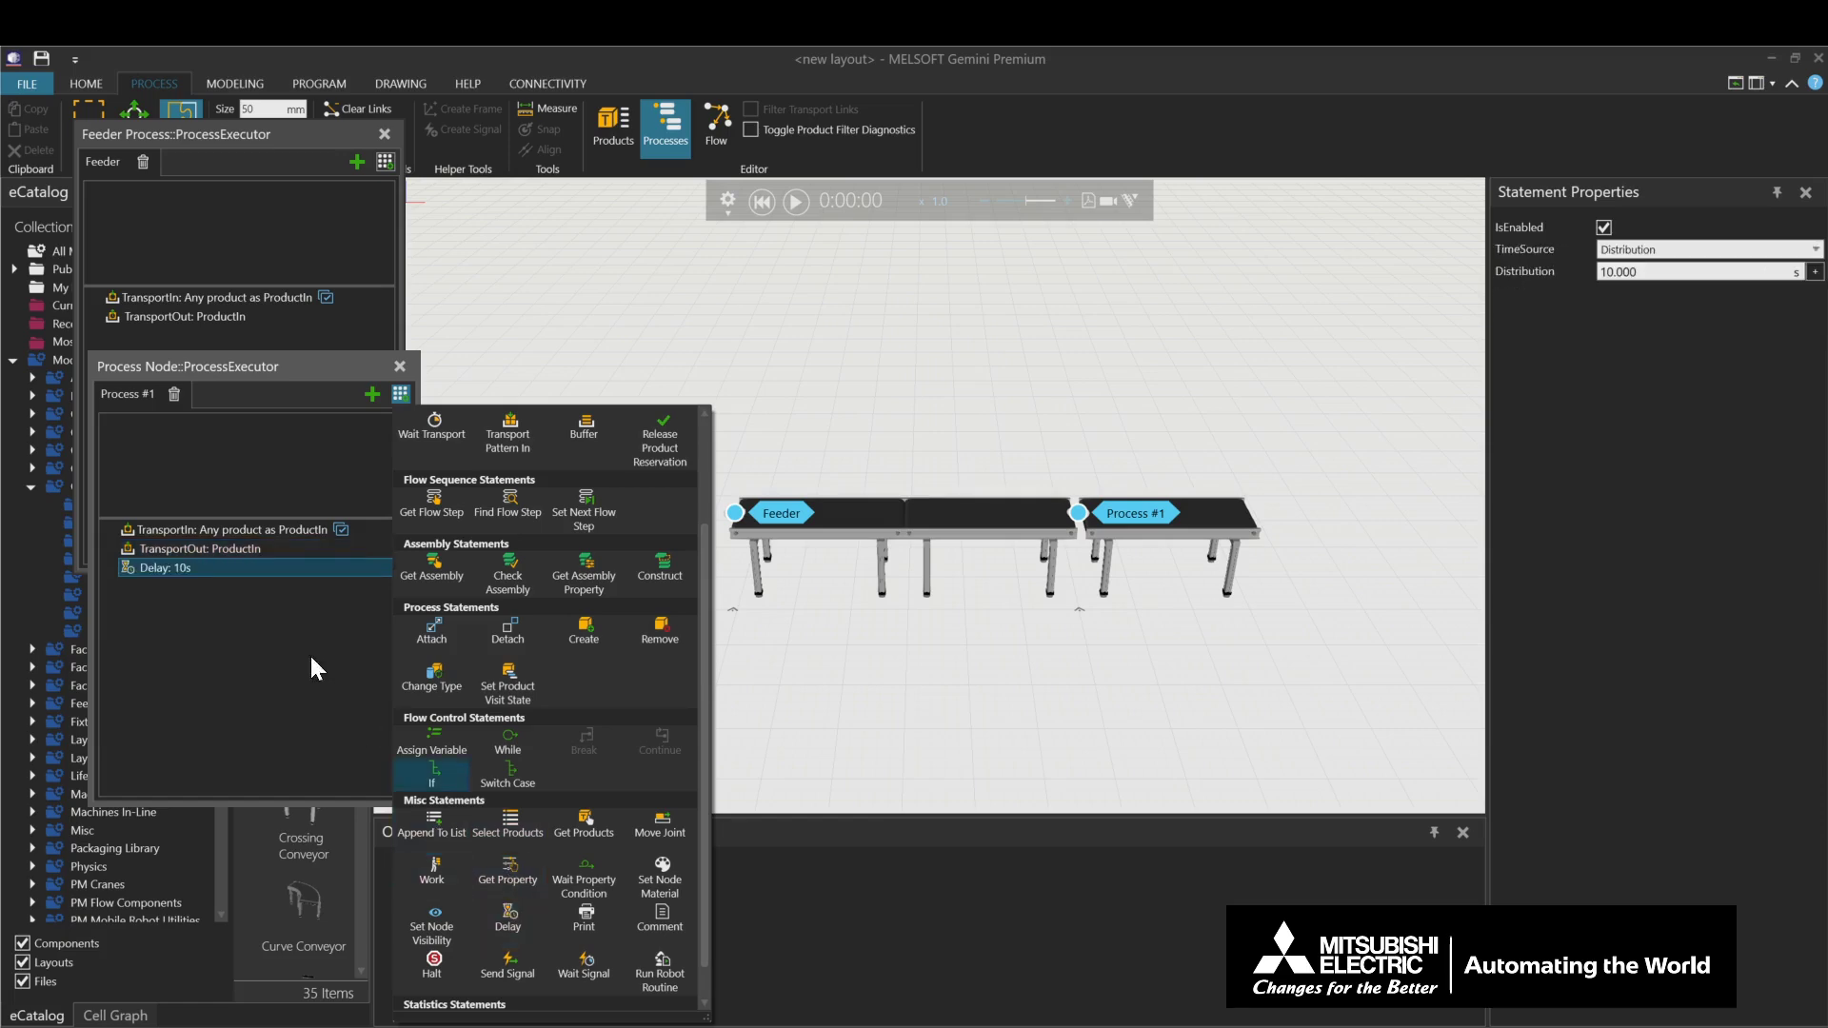
{"action": "left_click", "coordinate": [238, 570]}
{"action": "left_click_drag", "start_coordinate": [237, 564], "coordinate": [237, 539]}
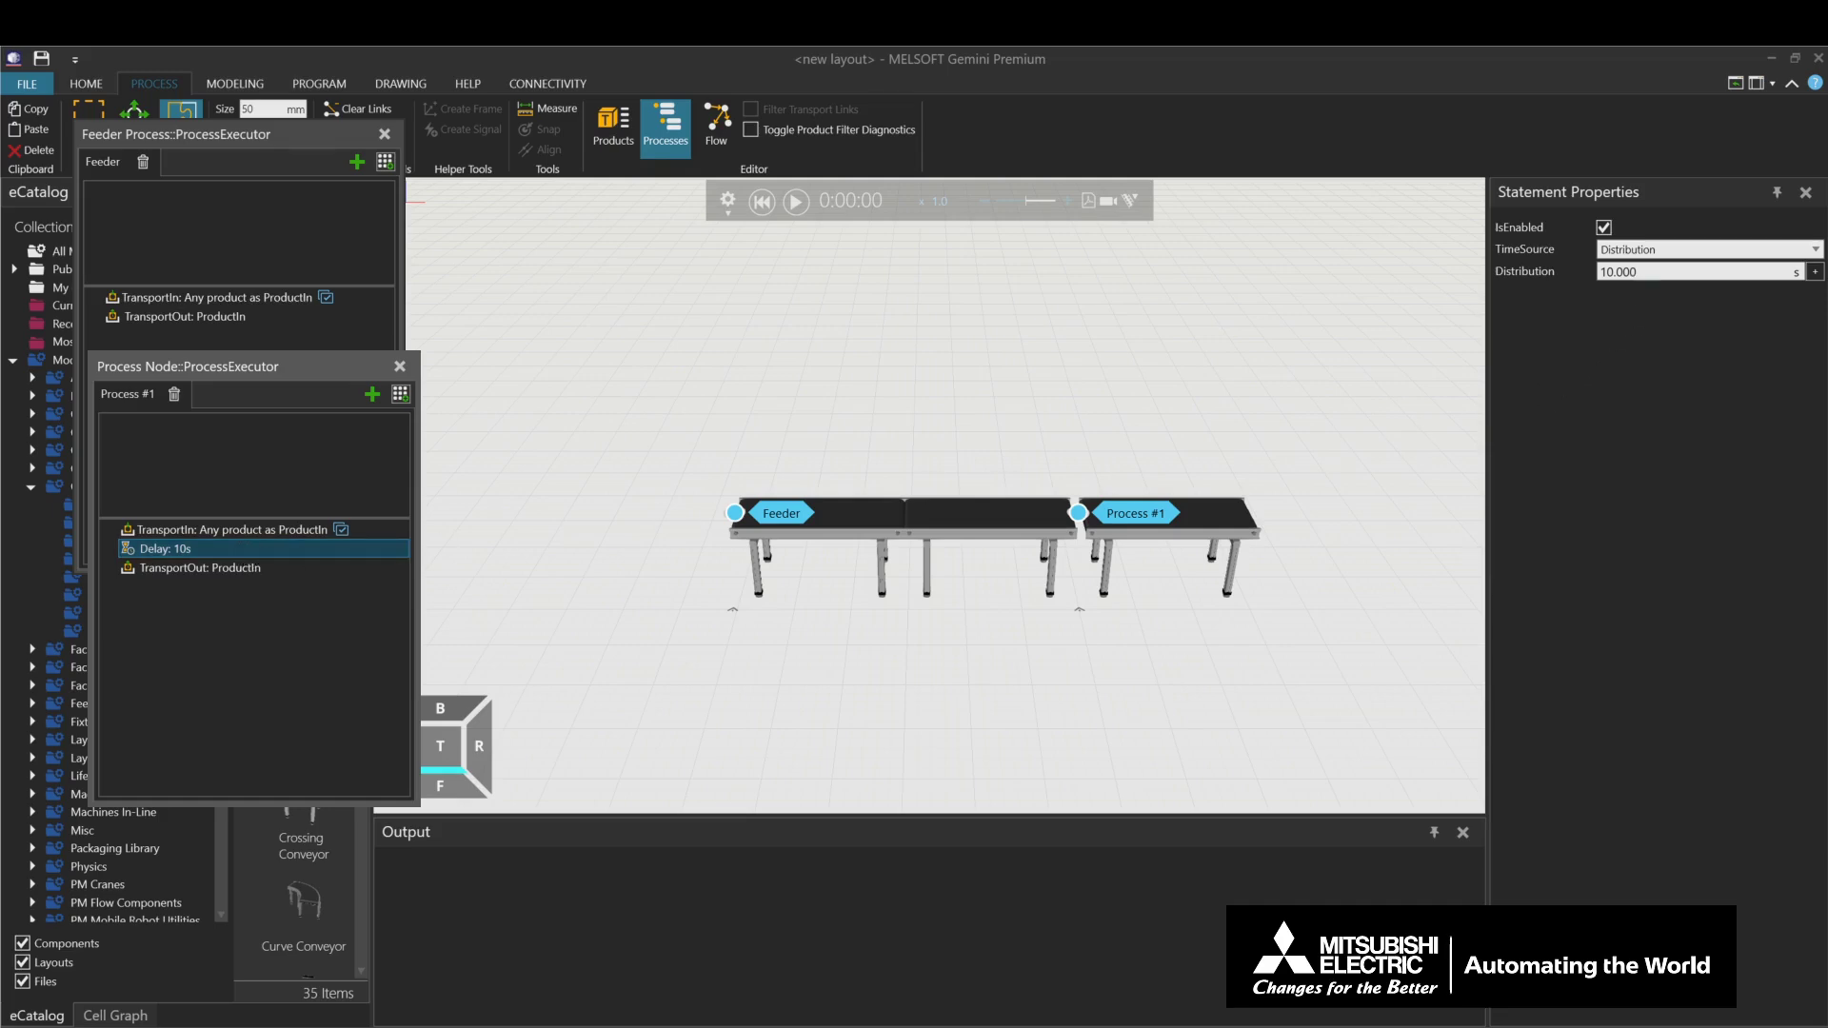
Set the Process #1 Delay statement to 5 s and run the simulation at an increased speed.
{"action": "left_click_drag", "start_coordinate": [1642, 272], "coordinate": [1606, 262]}
{"action": "key", "text": "Return"}
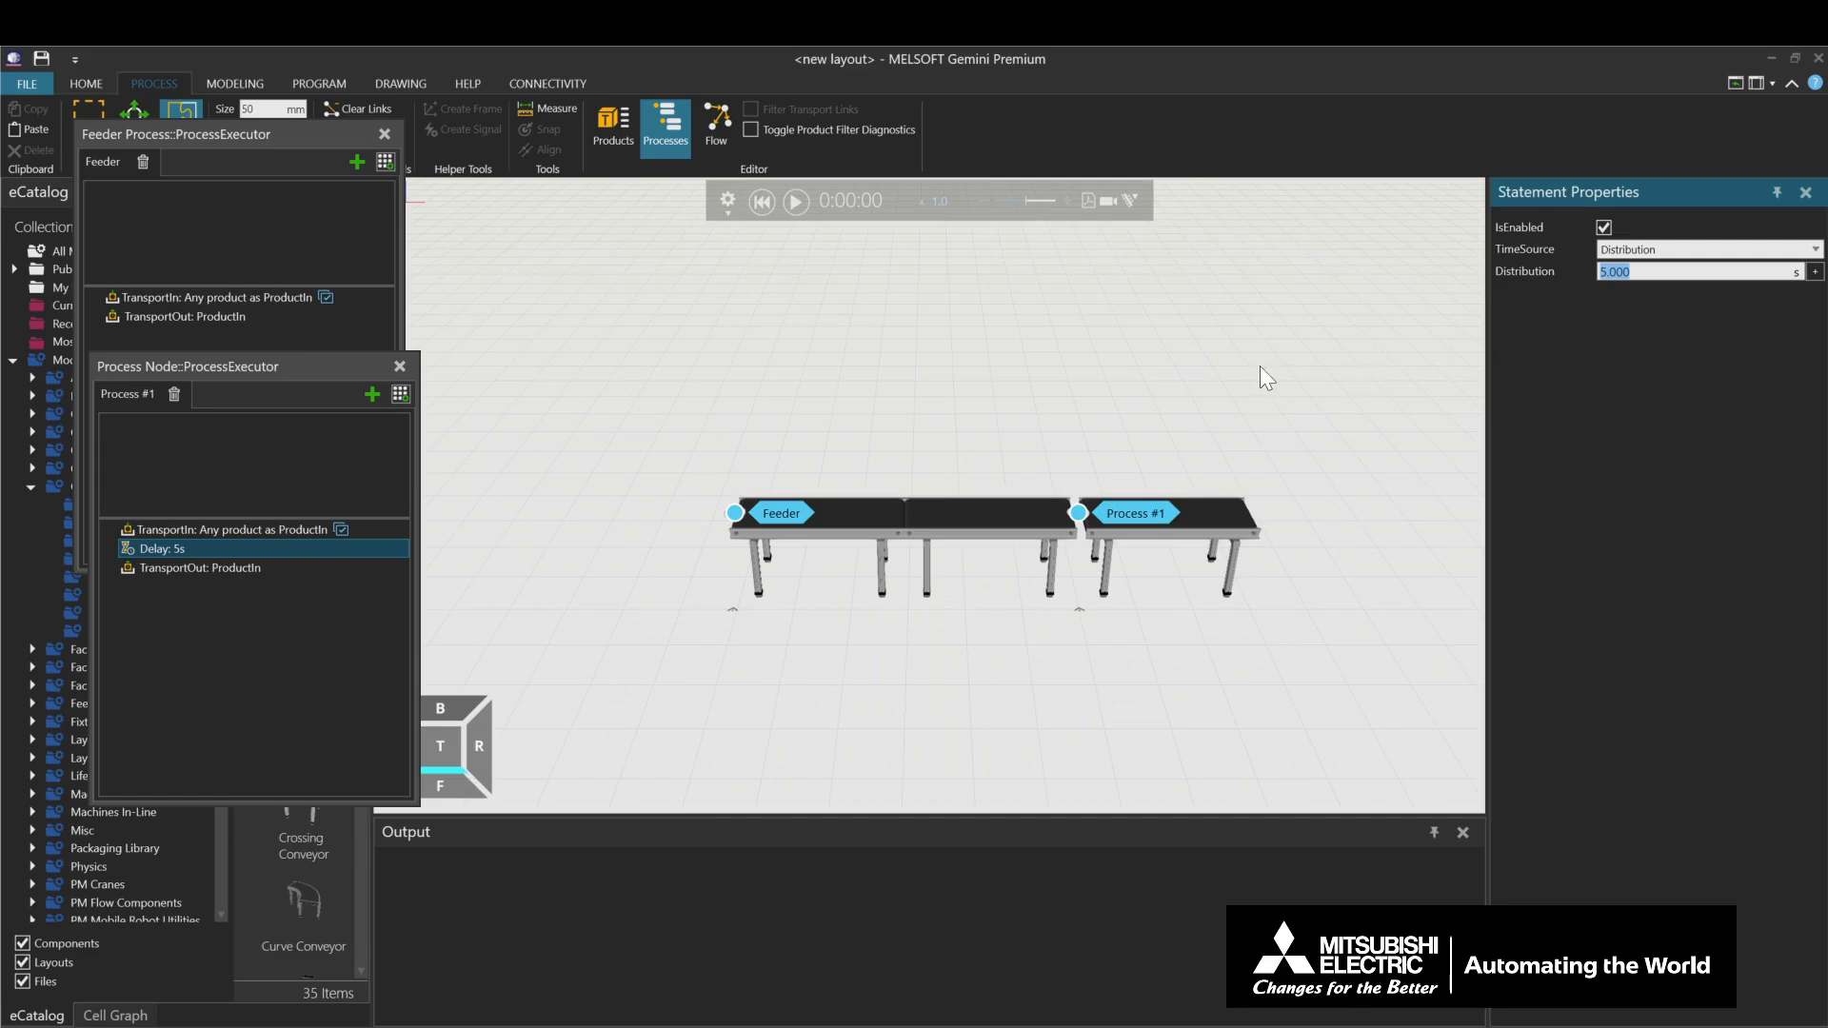
{"action": "left_click", "coordinate": [794, 198]}
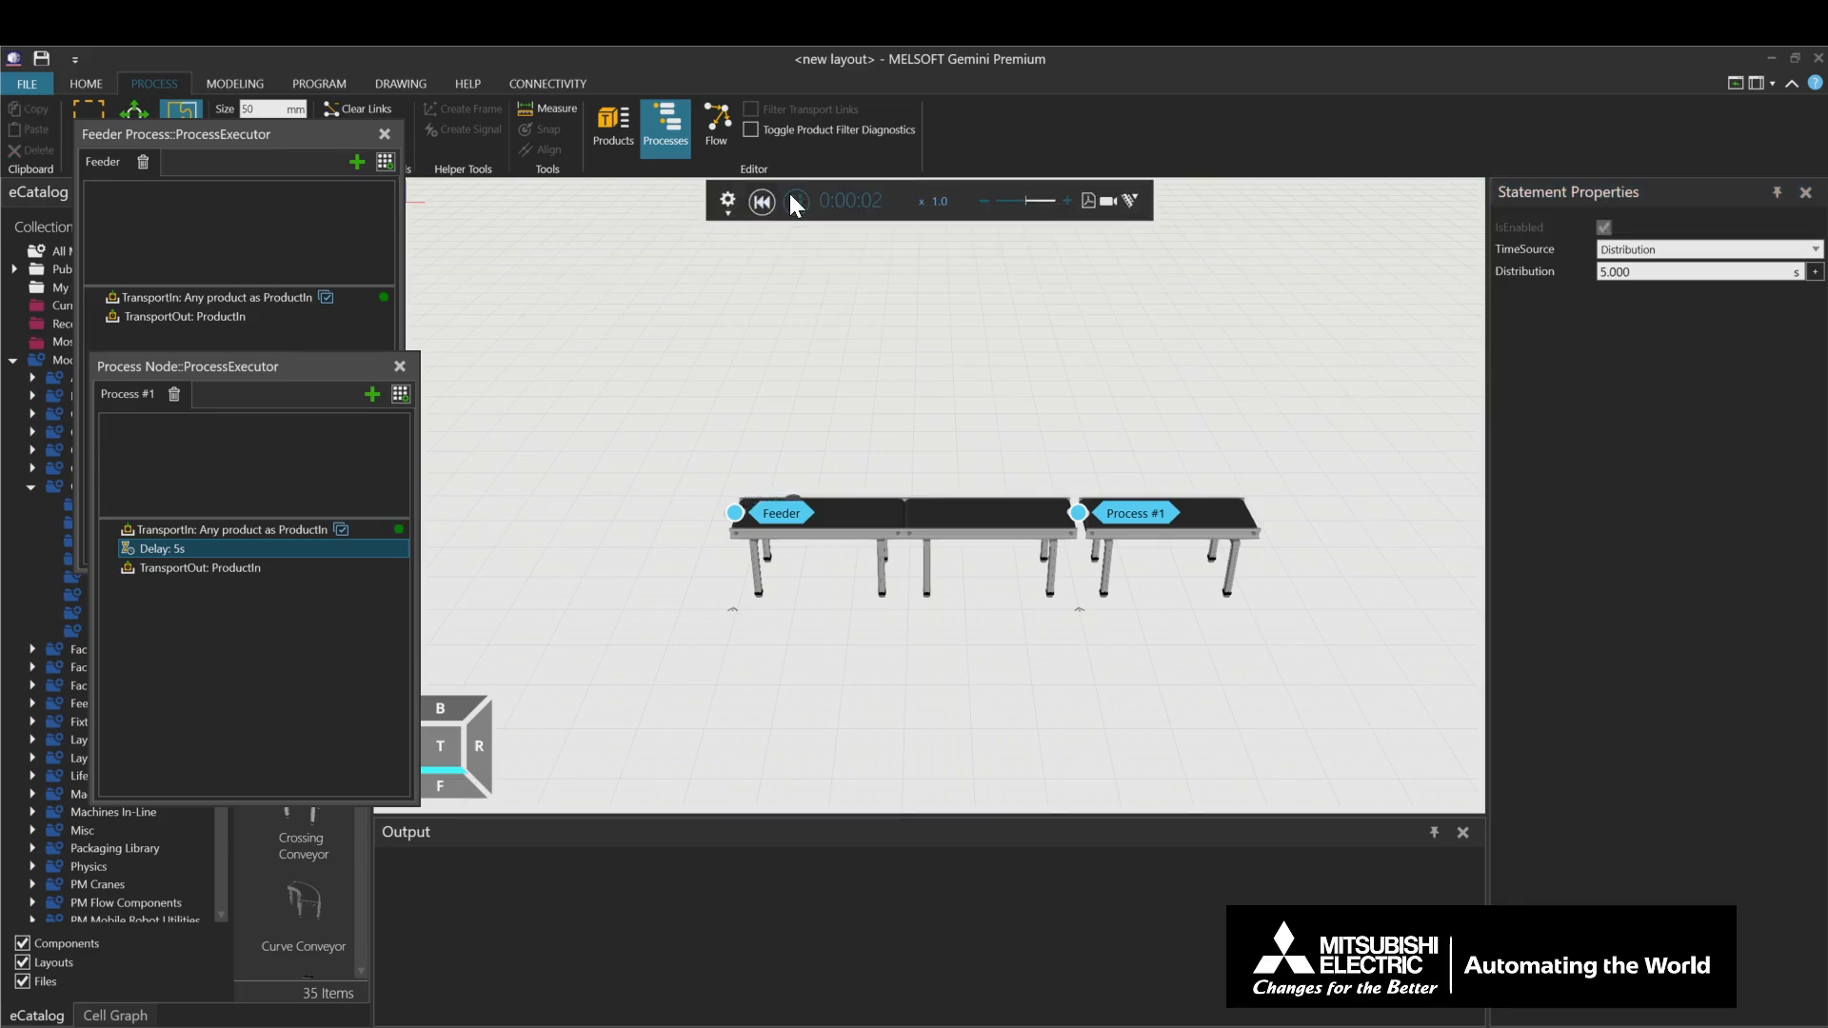
{"action": "left_click", "coordinate": [1065, 201]}
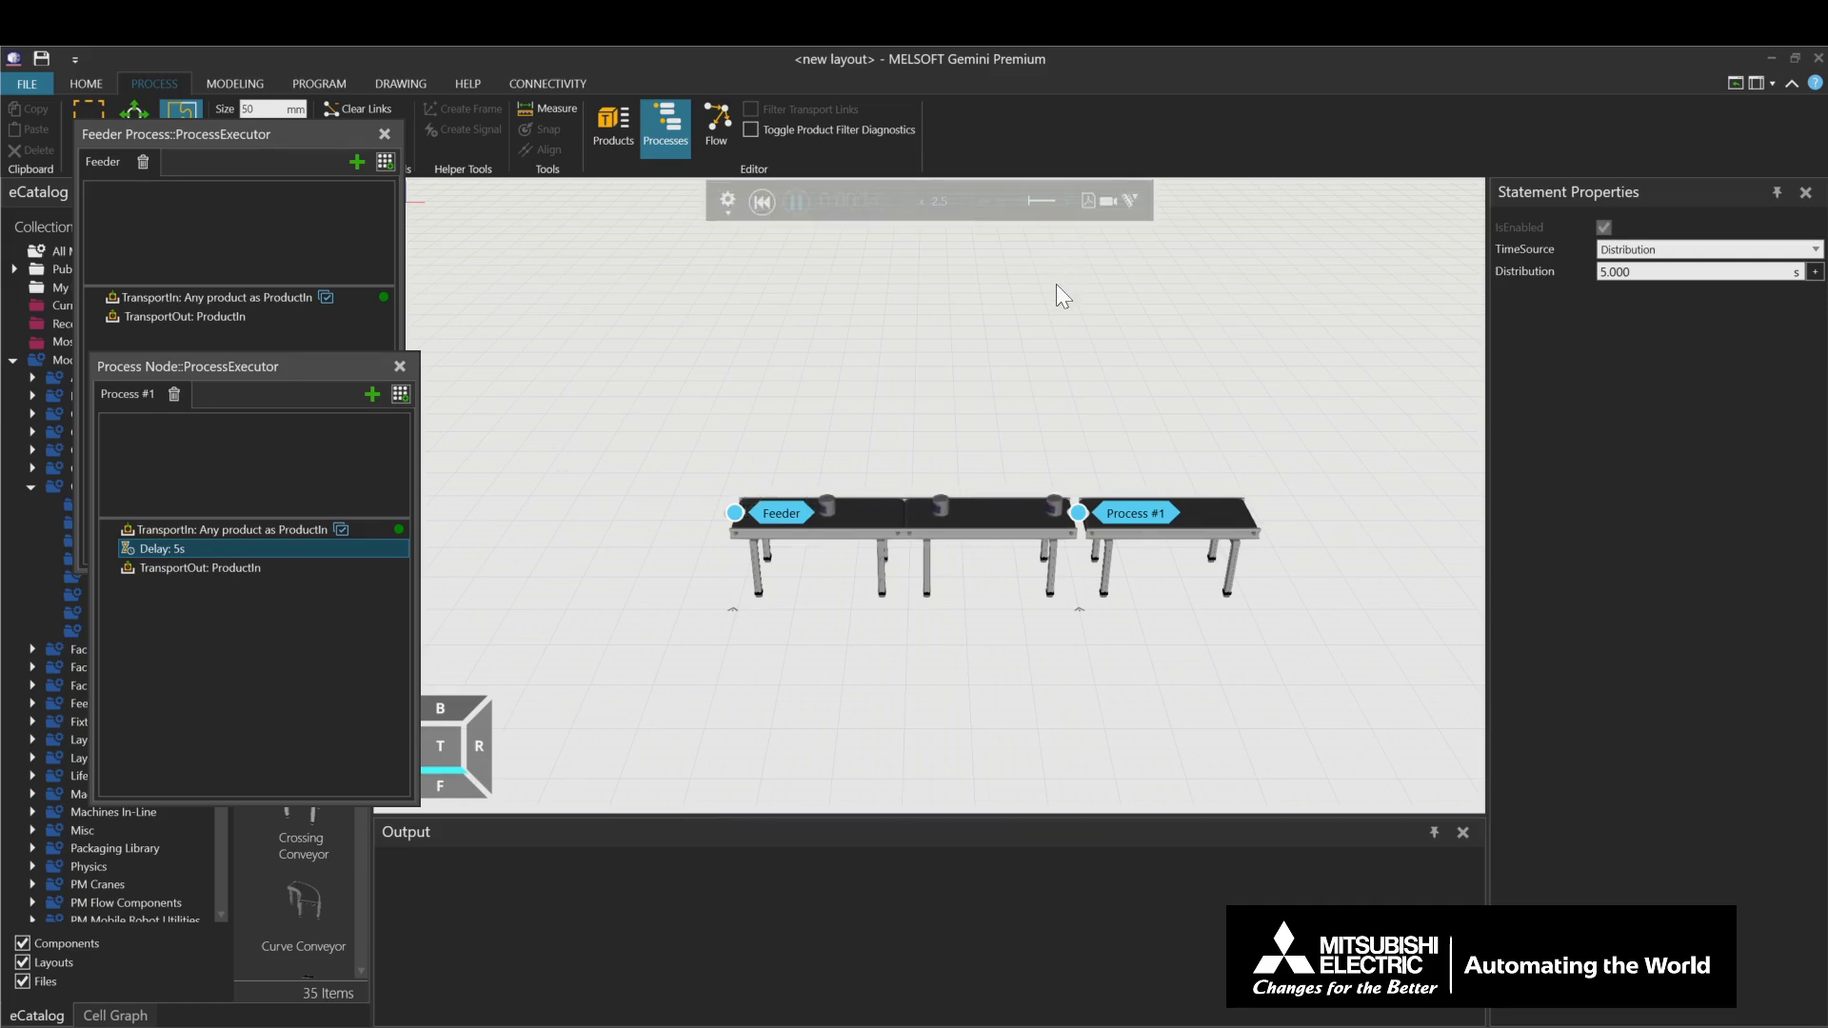
Reopen the Process #1 routine and insert a Send Signal statement directly after TransportIn.
{"action": "left_click", "coordinate": [680, 131]}
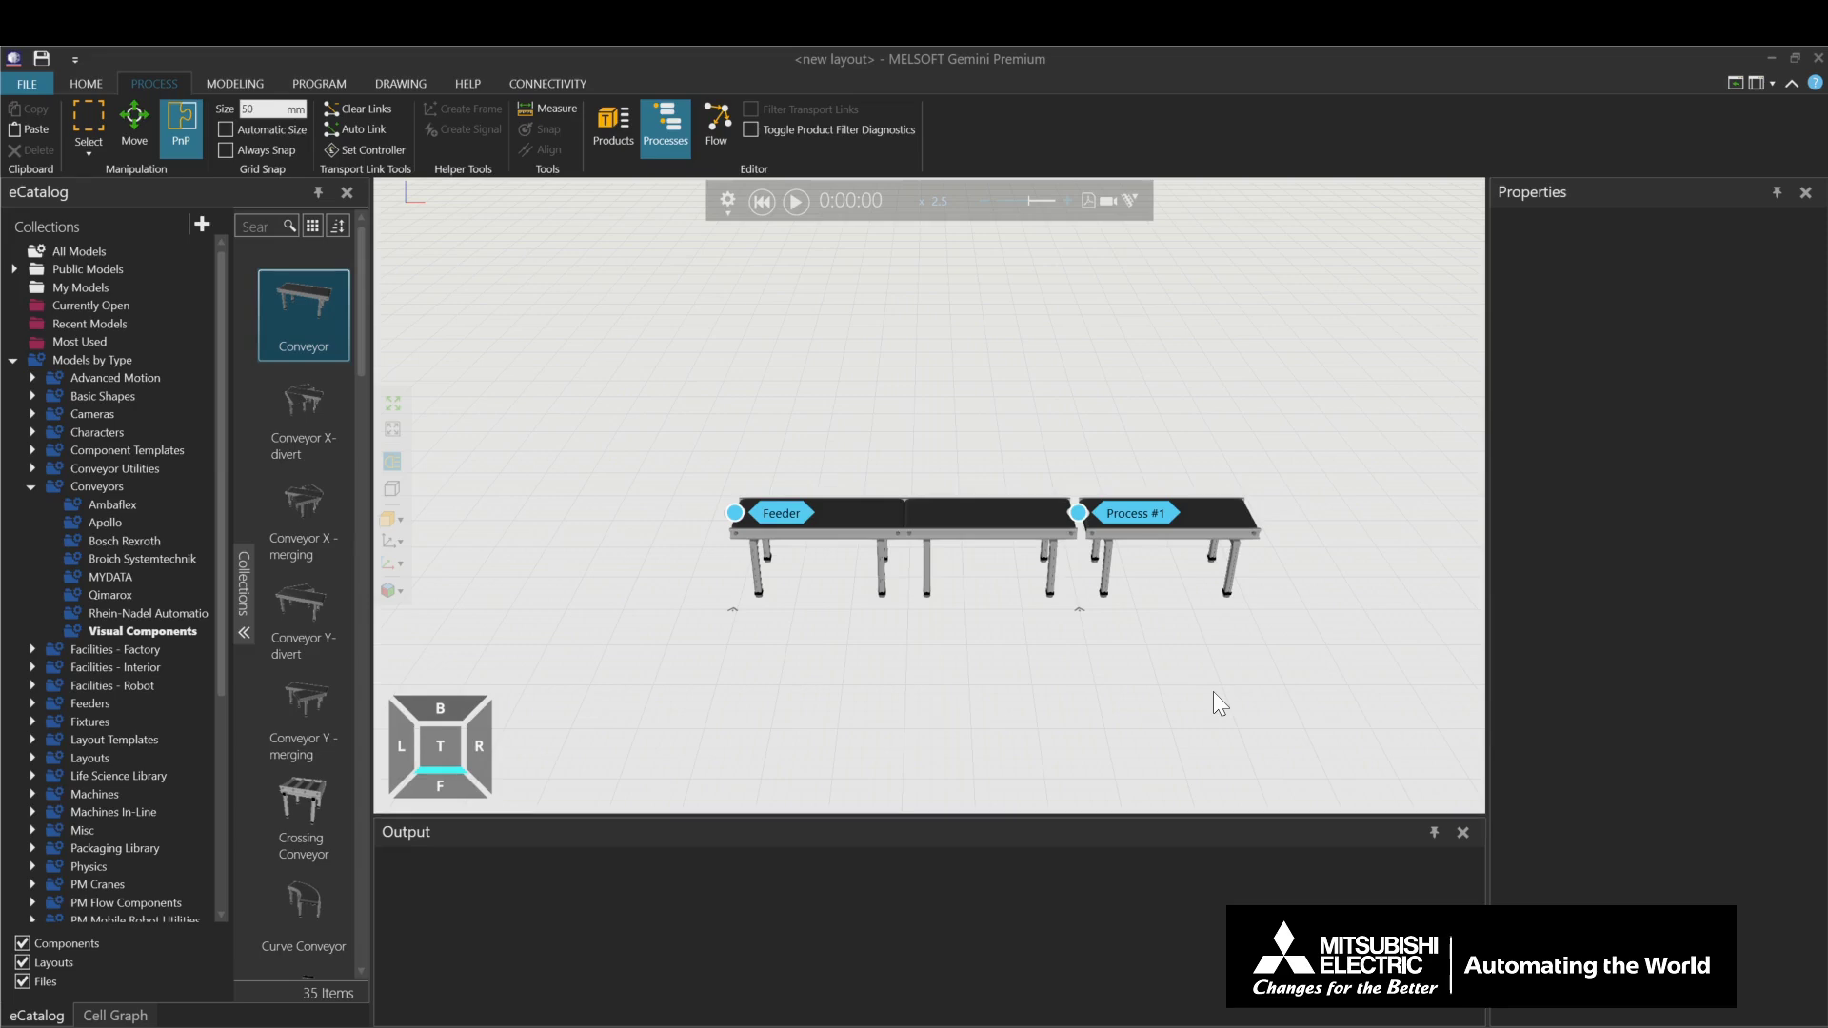
{"action": "double_click", "coordinate": [1152, 511]}
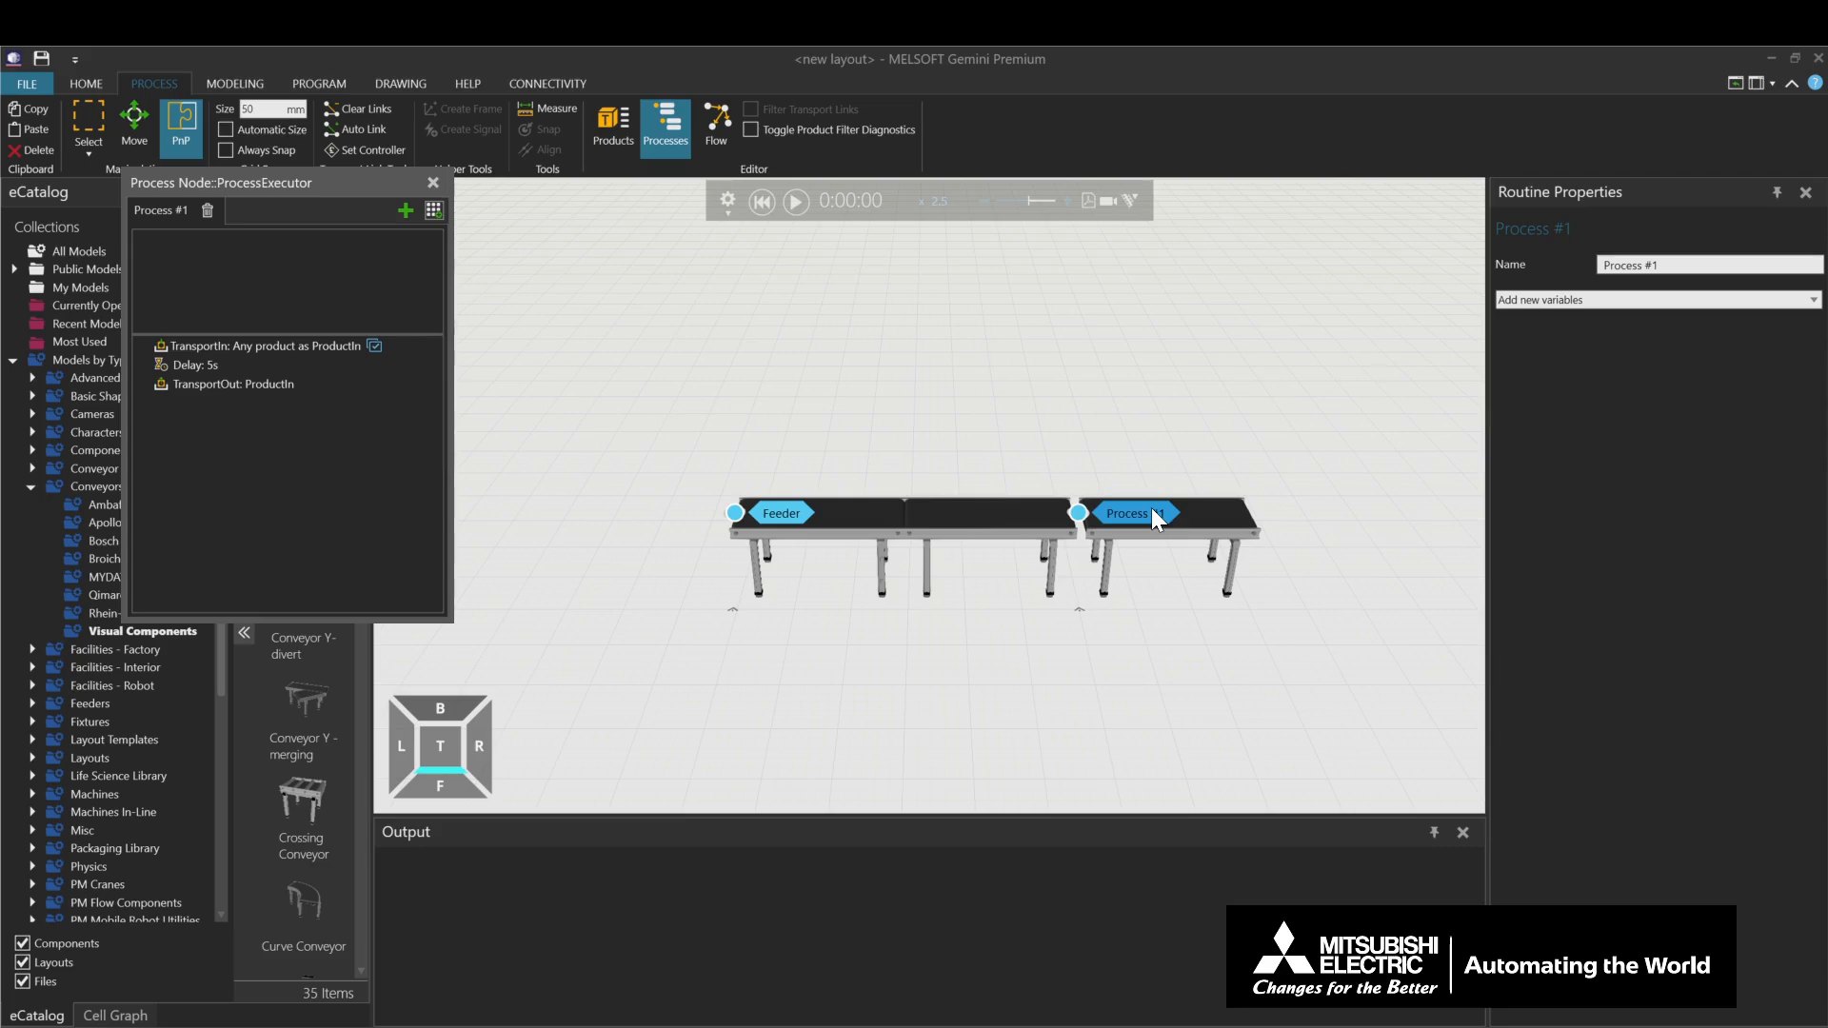
{"action": "left_click", "coordinate": [322, 349]}
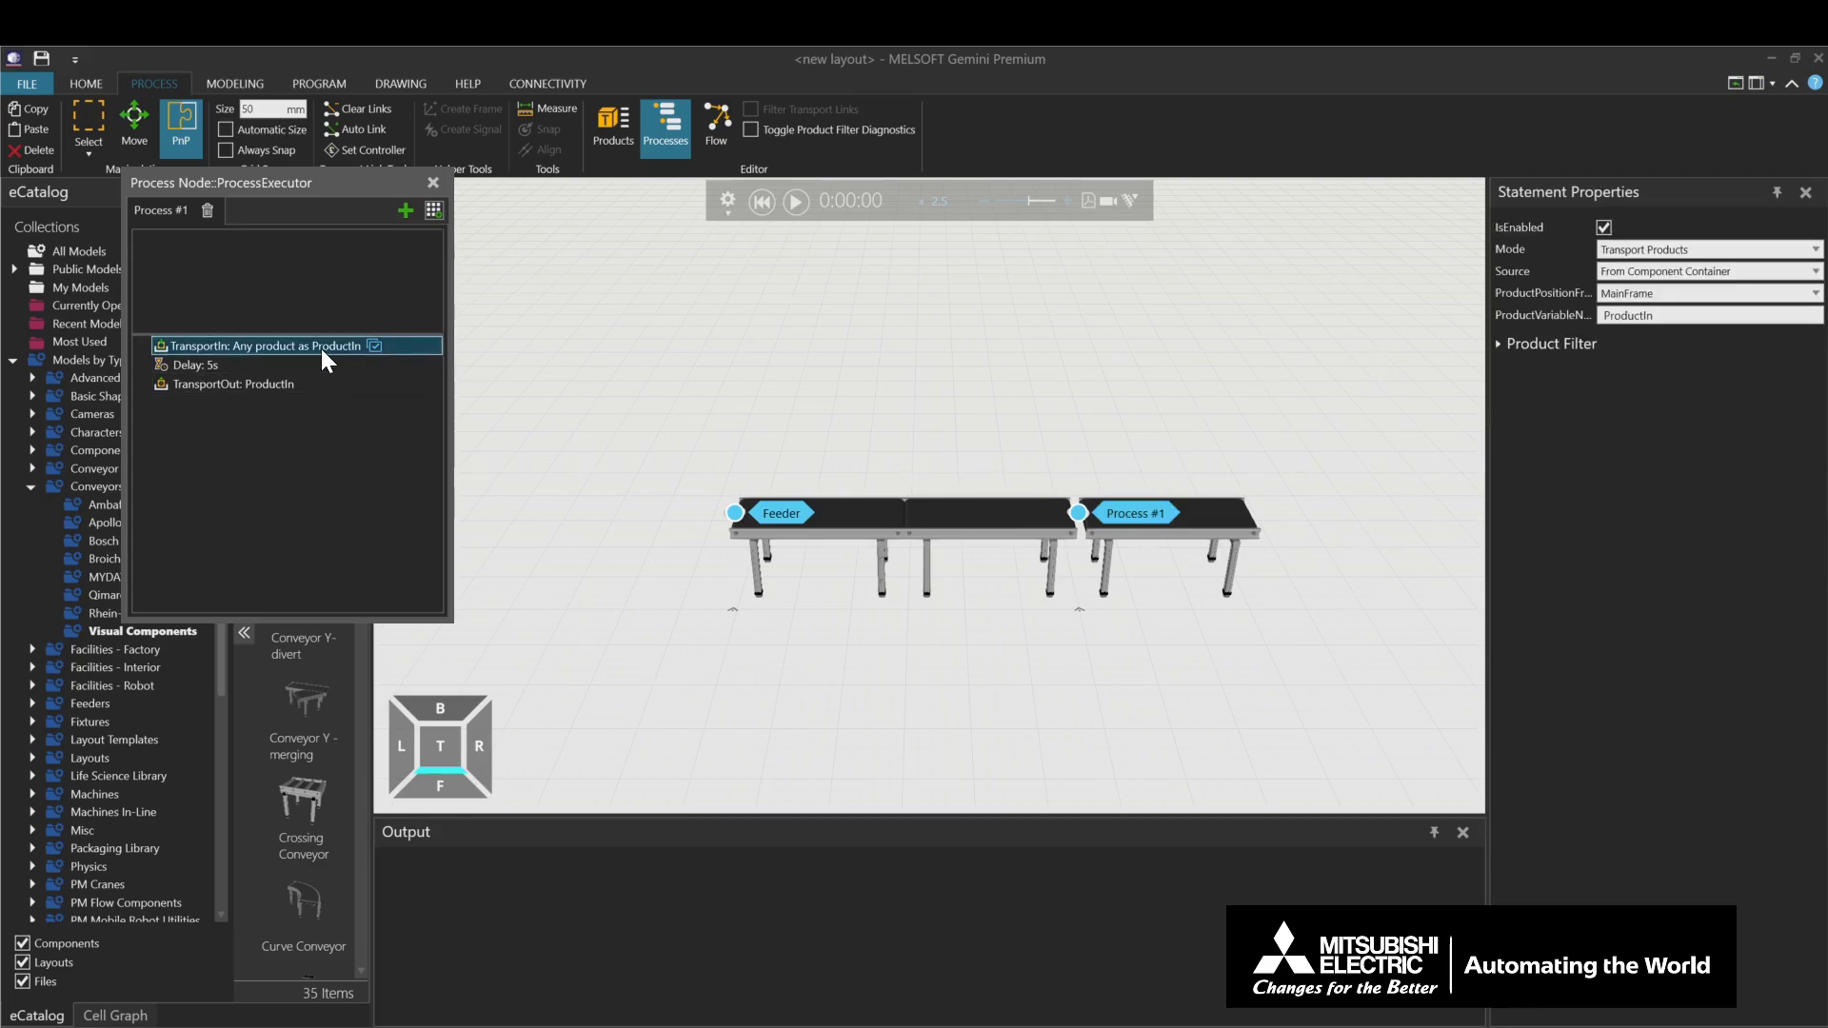
{"action": "left_click", "coordinate": [433, 209]}
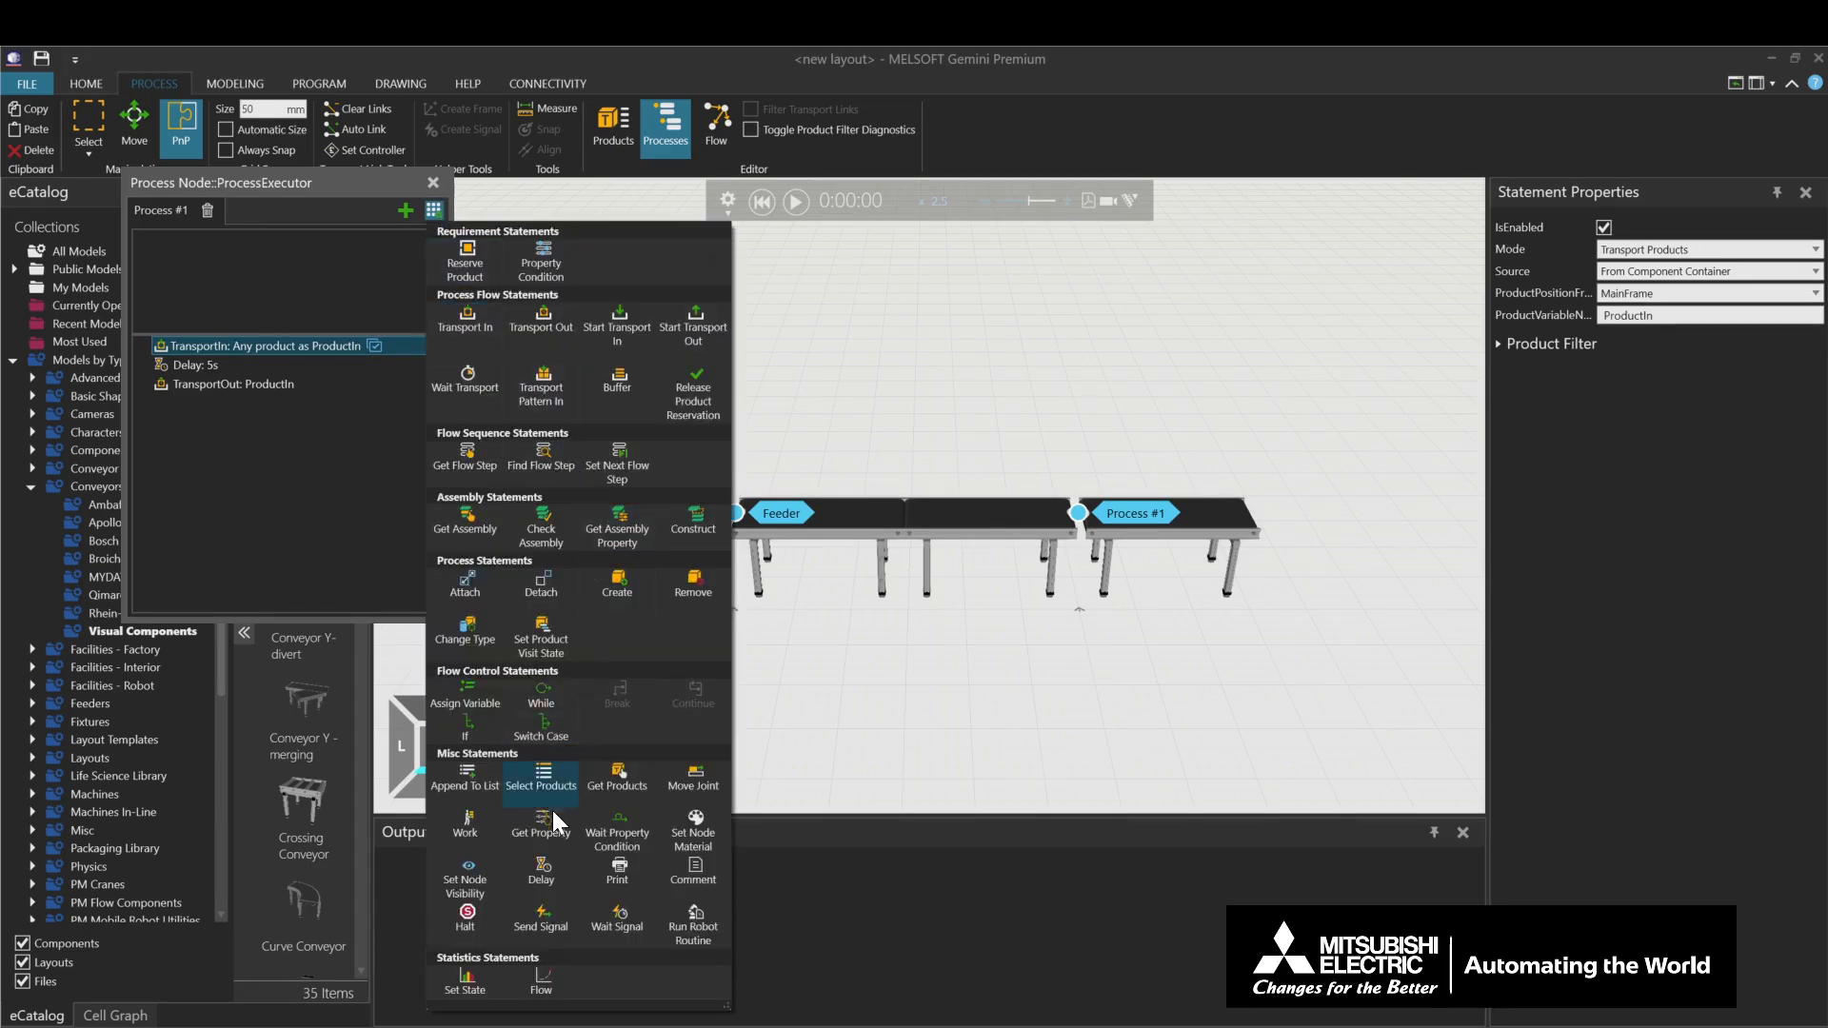
{"action": "left_click", "coordinate": [537, 925]}
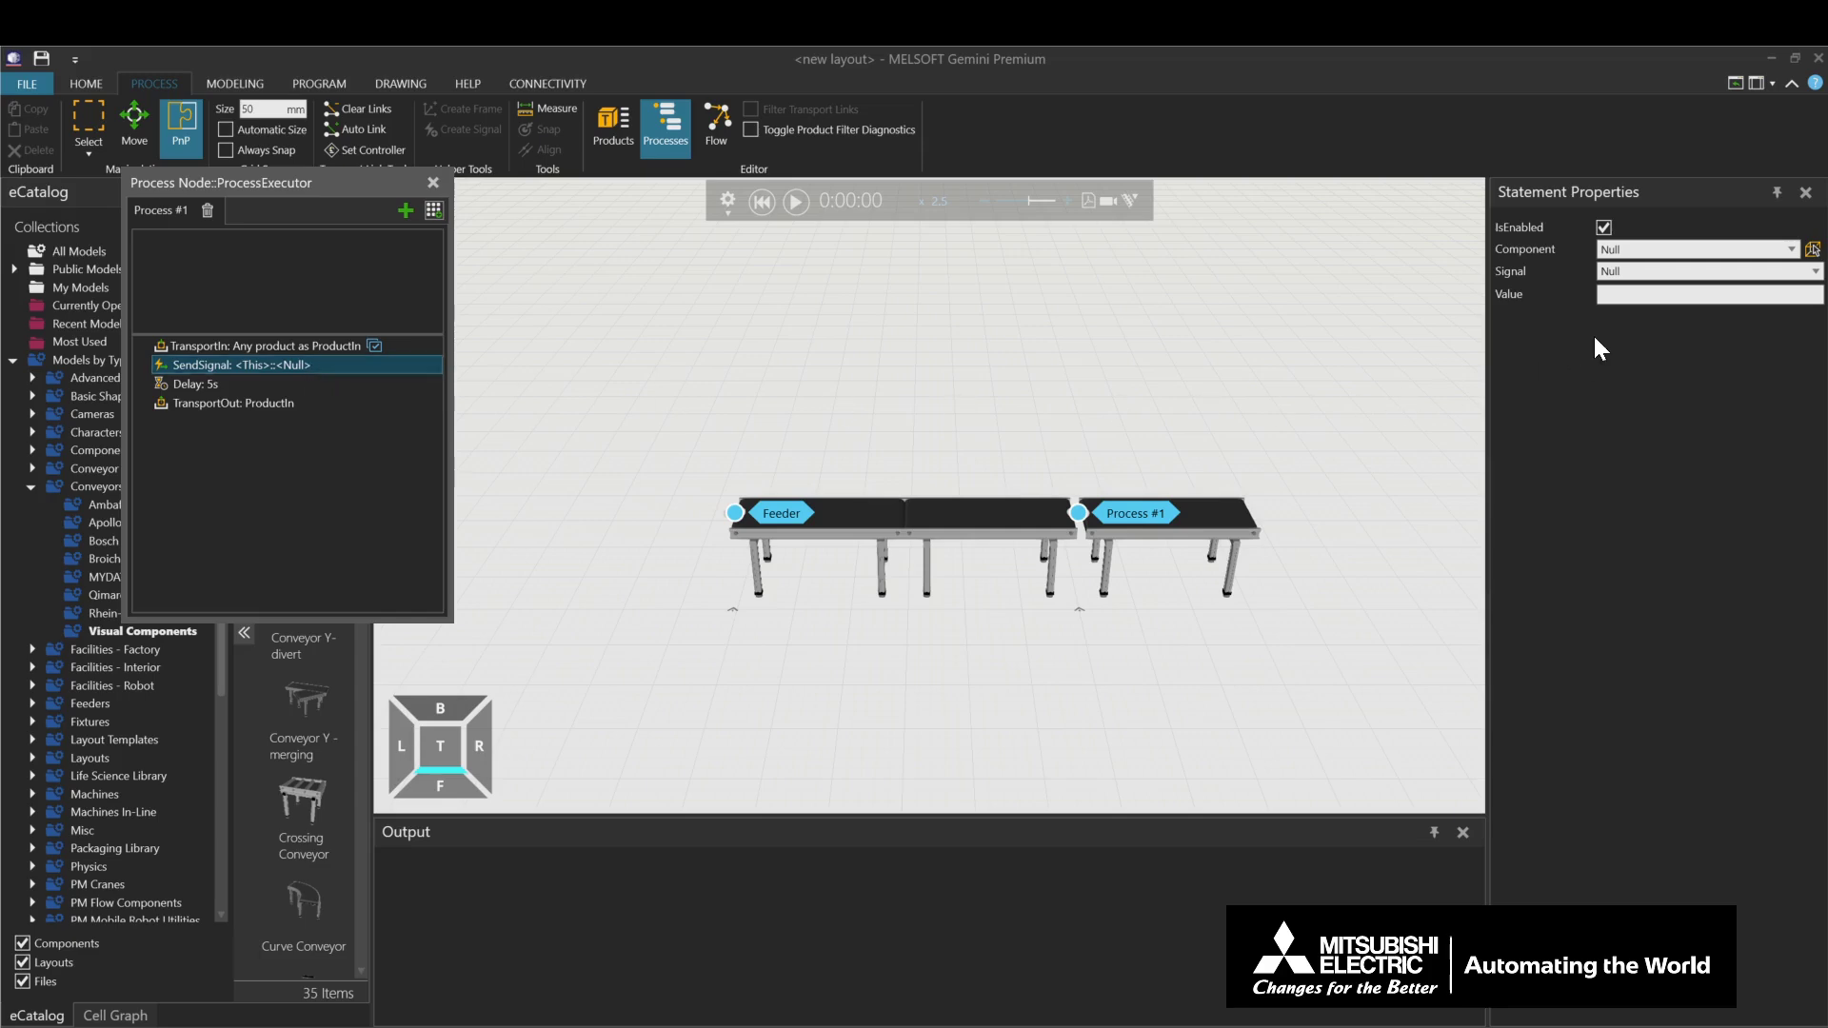
Configure the SendSignal statement with component Conveyor #3, signal PowerOnSignal and value False.
{"action": "left_click", "coordinate": [1682, 249]}
{"action": "left_click", "coordinate": [1681, 248]}
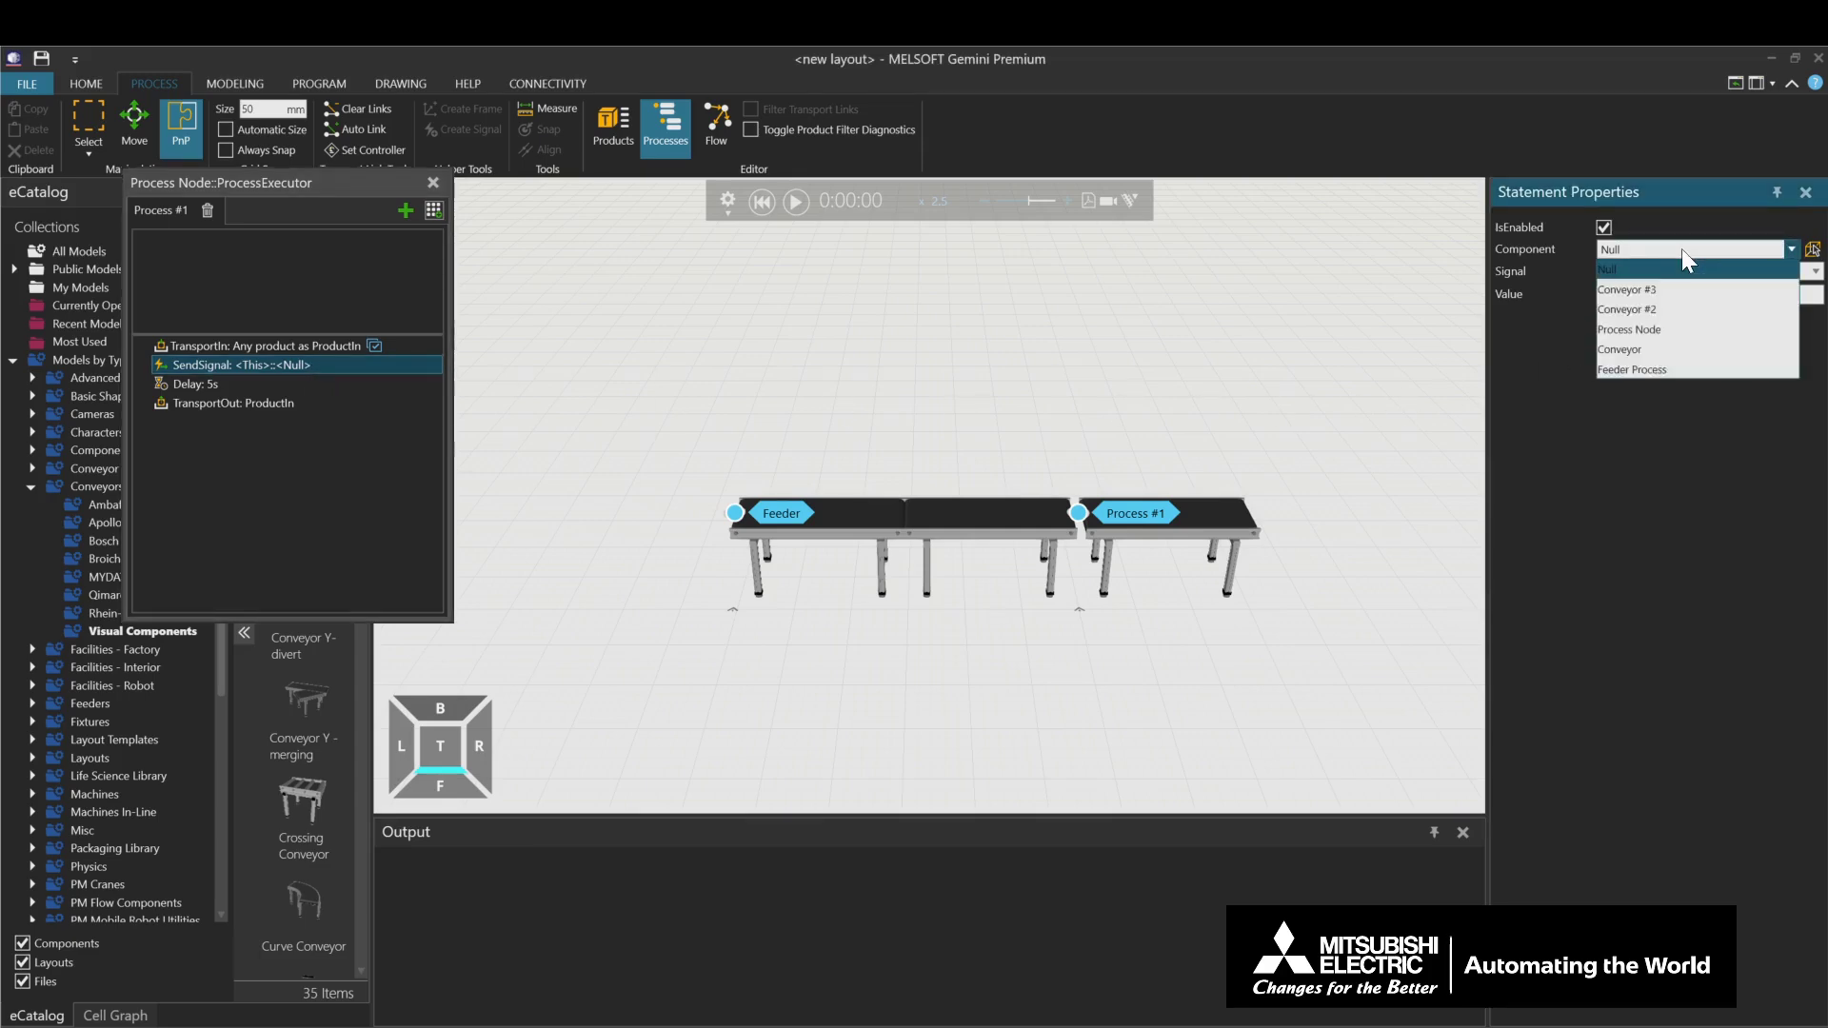
{"action": "left_click", "coordinate": [1672, 288]}
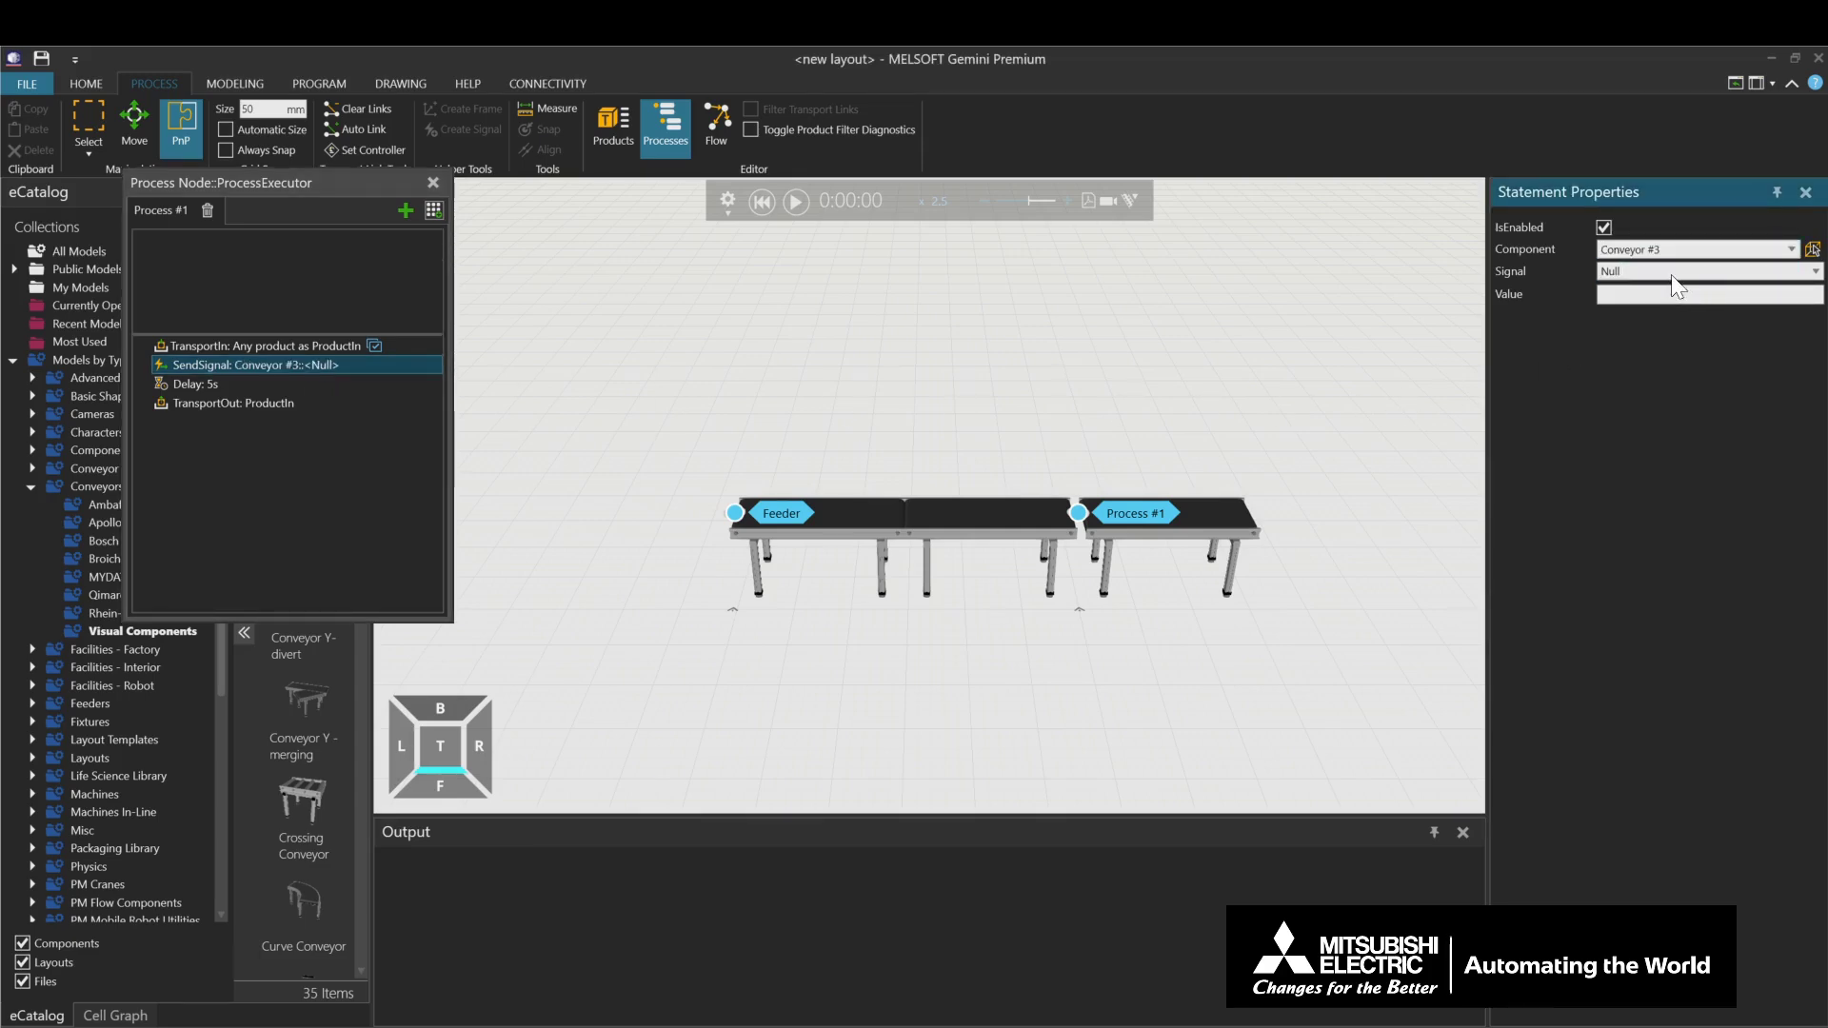
{"action": "left_click", "coordinate": [1671, 273]}
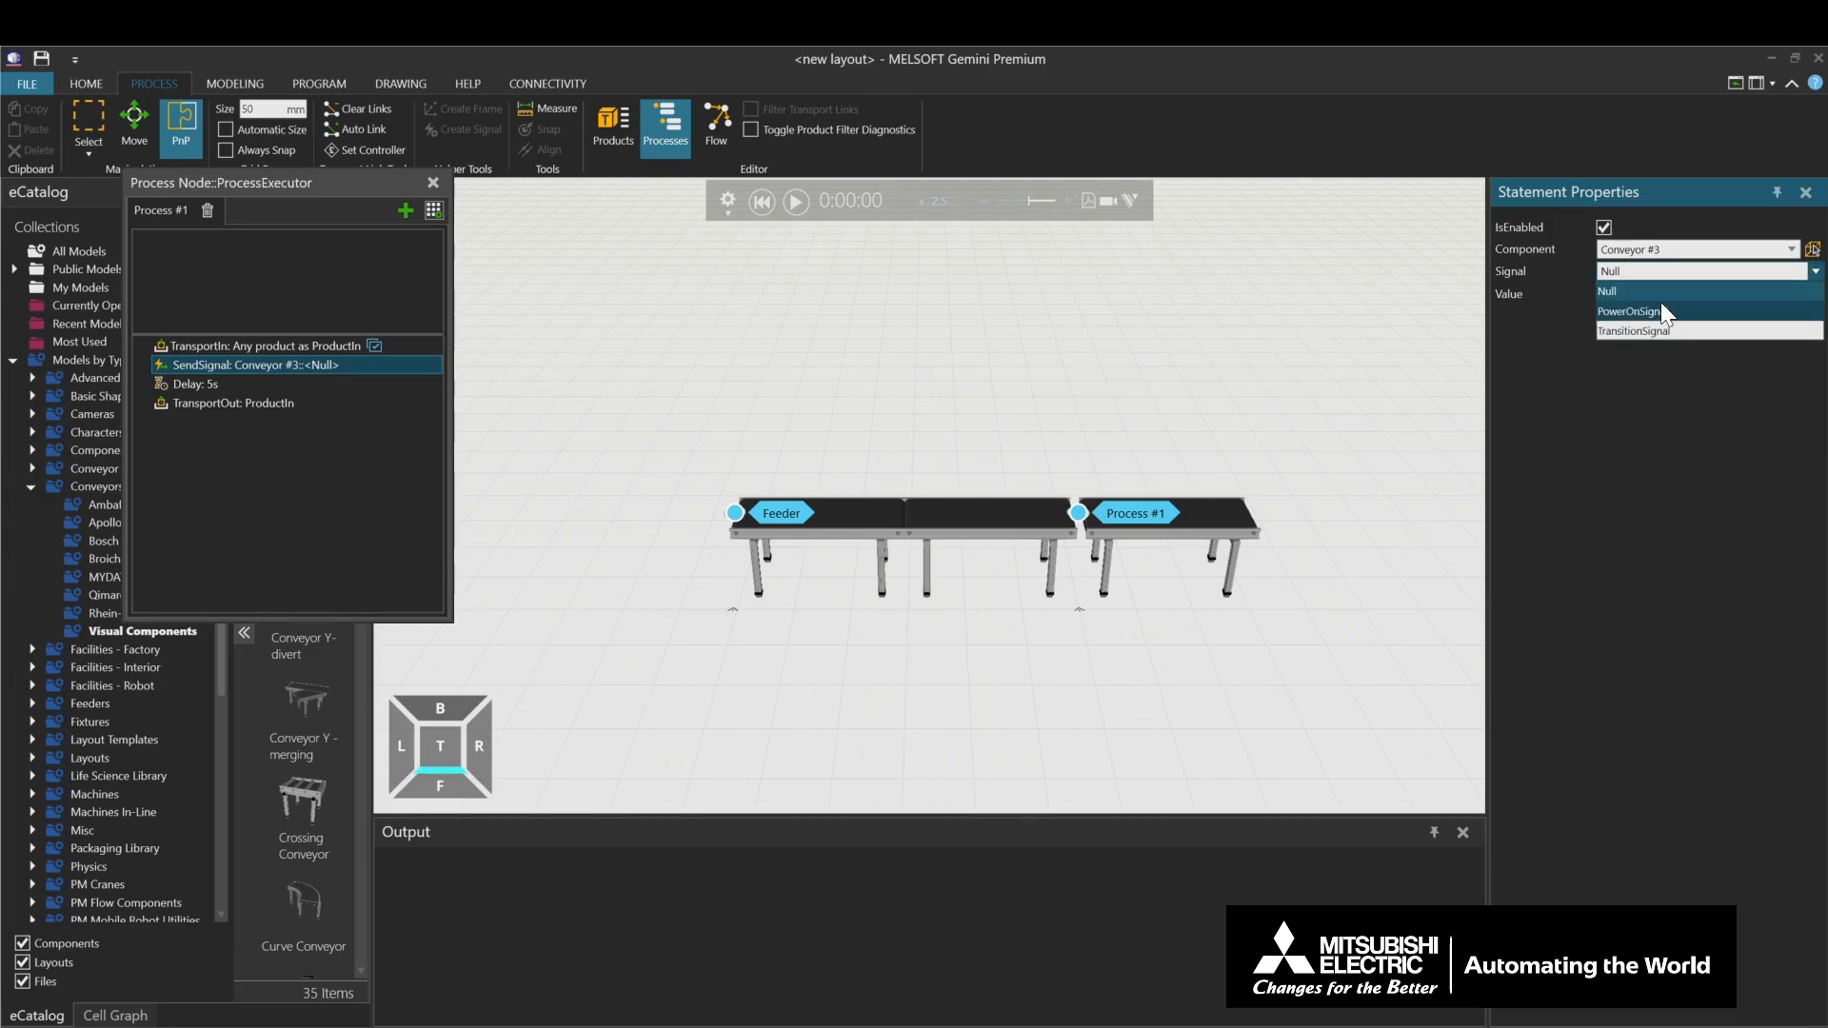
{"action": "left_click", "coordinate": [1661, 311]}
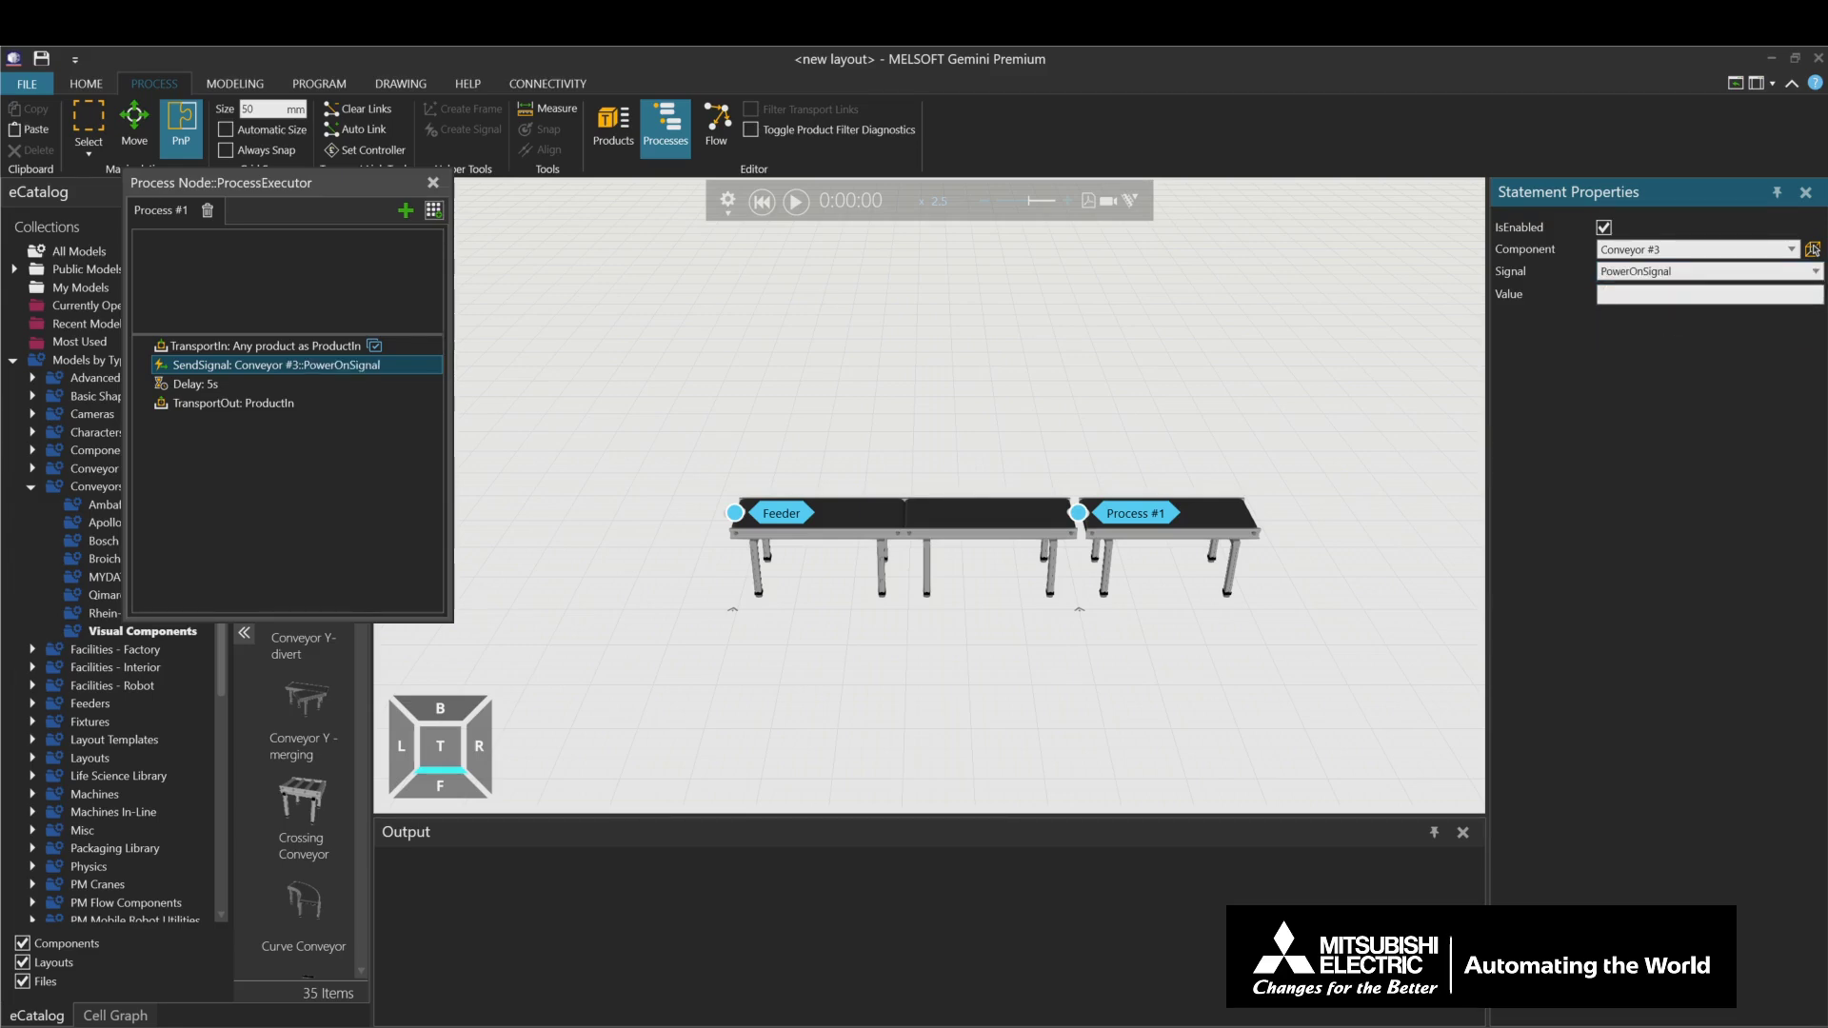
{"action": "type", "text": "False"}
Copy the SendSignal statement and paste the duplicate after the Delay statement in the Process #1 routine.
{"action": "left_click", "coordinate": [391, 364]}
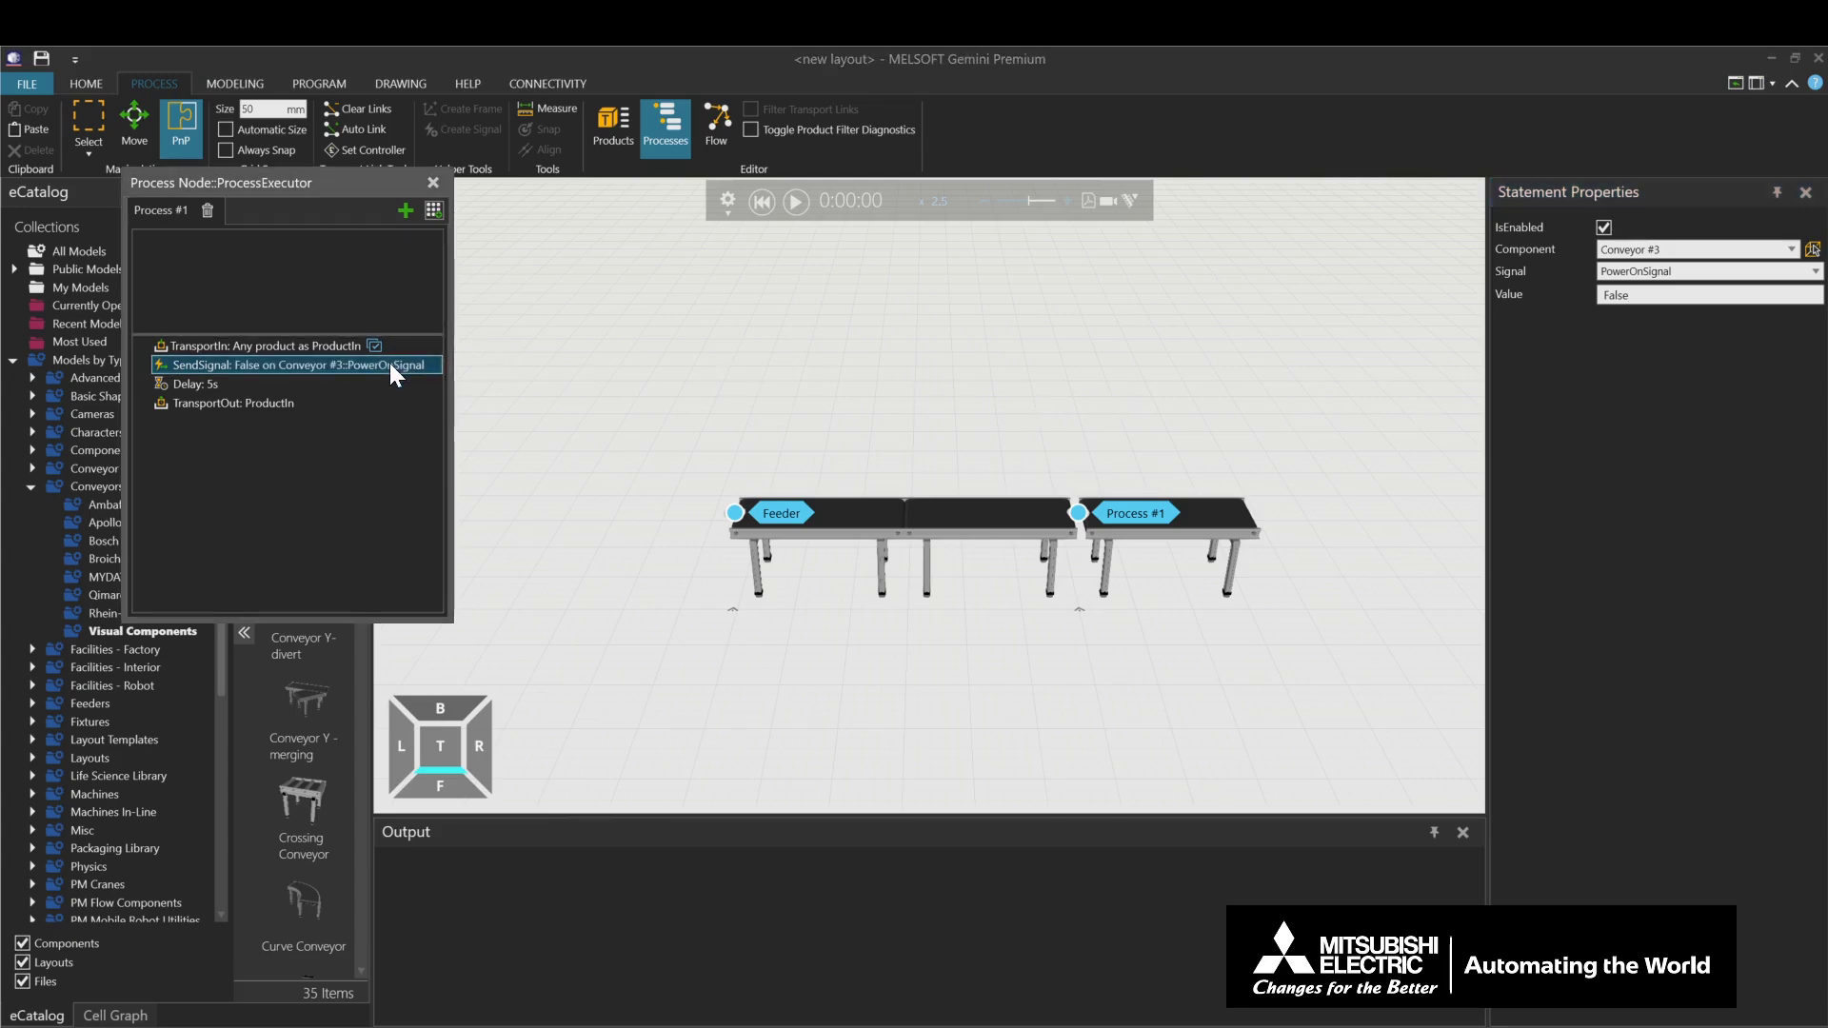
{"action": "right_click", "coordinate": [390, 367]}
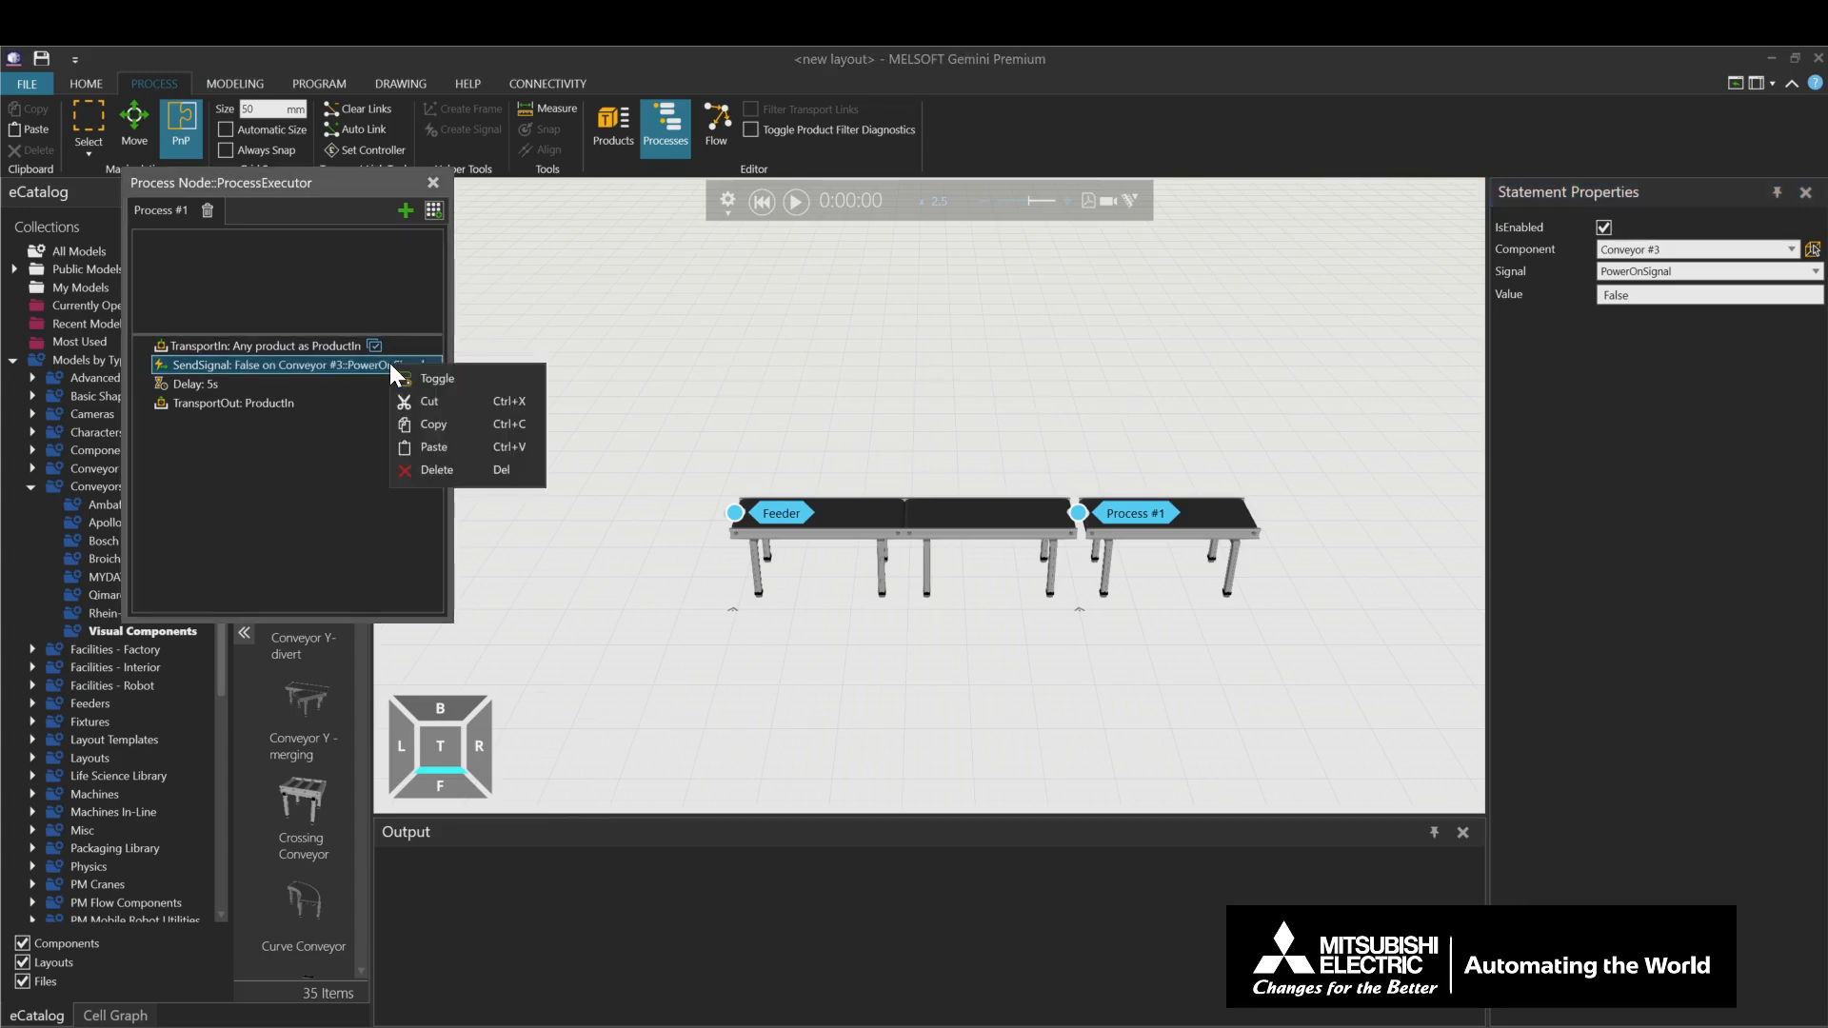
{"action": "left_click", "coordinate": [419, 420]}
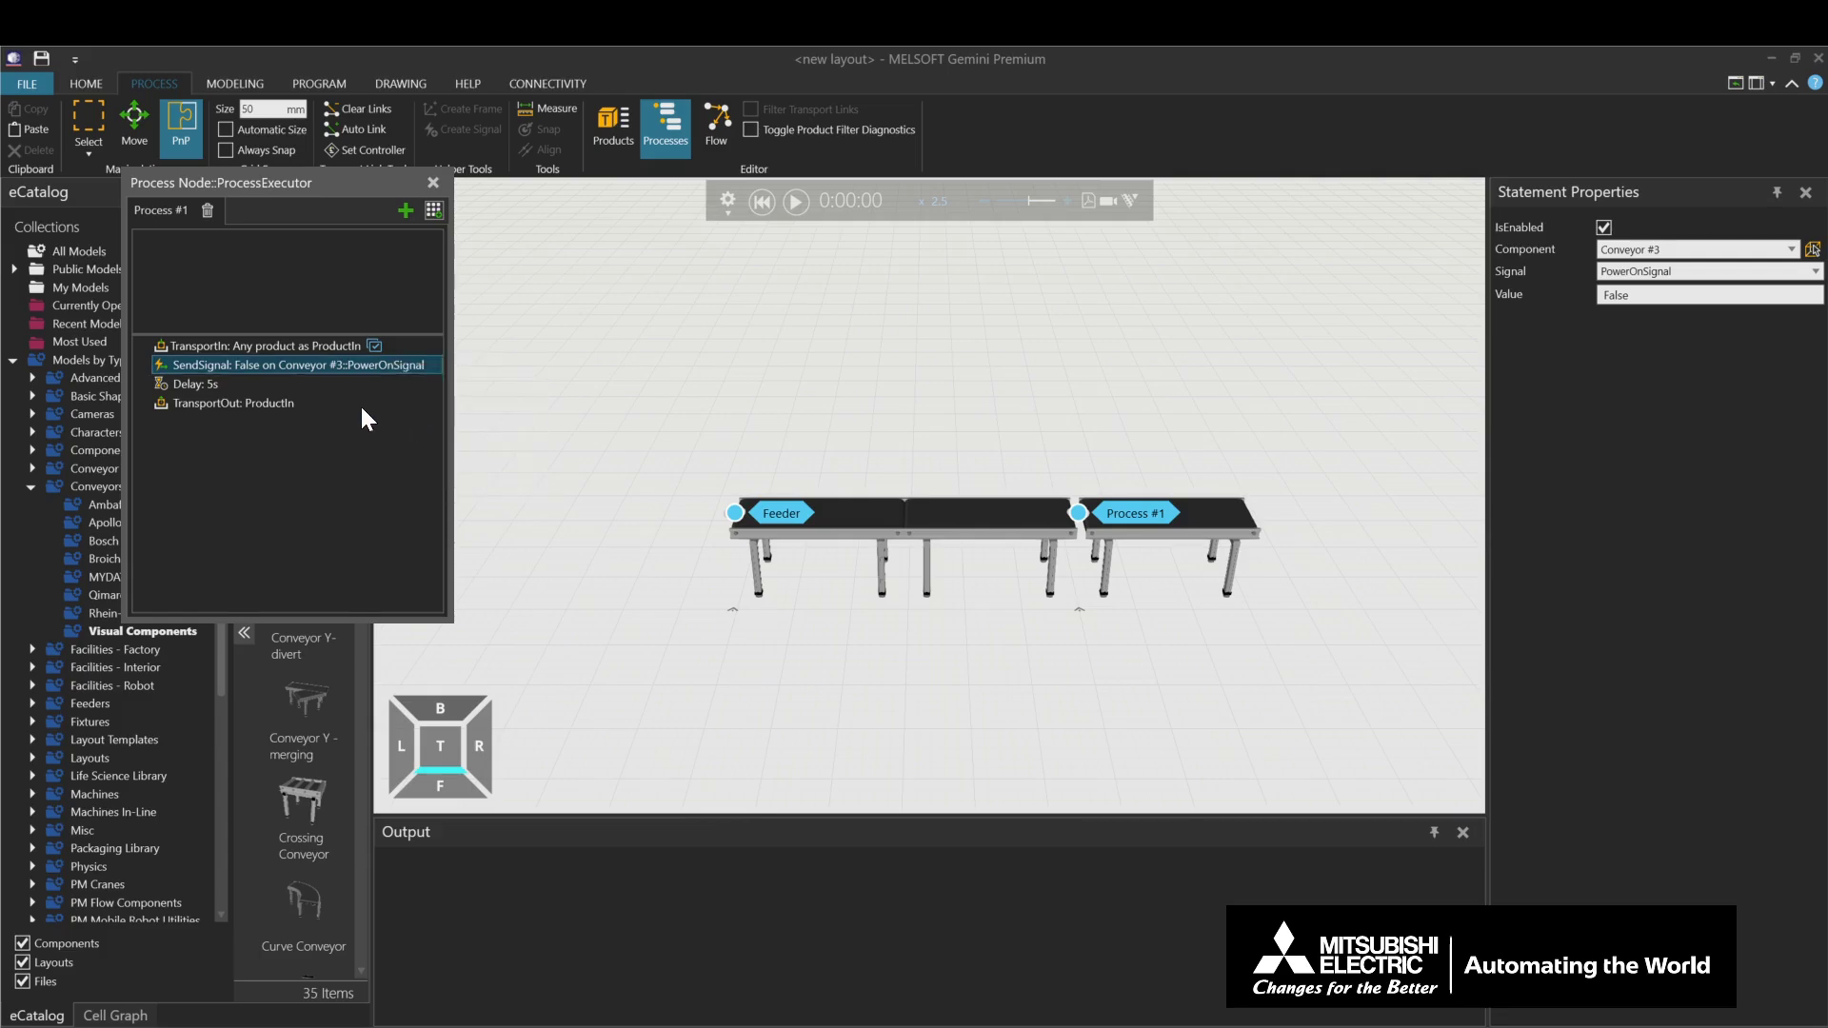
{"action": "left_click", "coordinate": [313, 382]}
{"action": "right_click", "coordinate": [311, 379]}
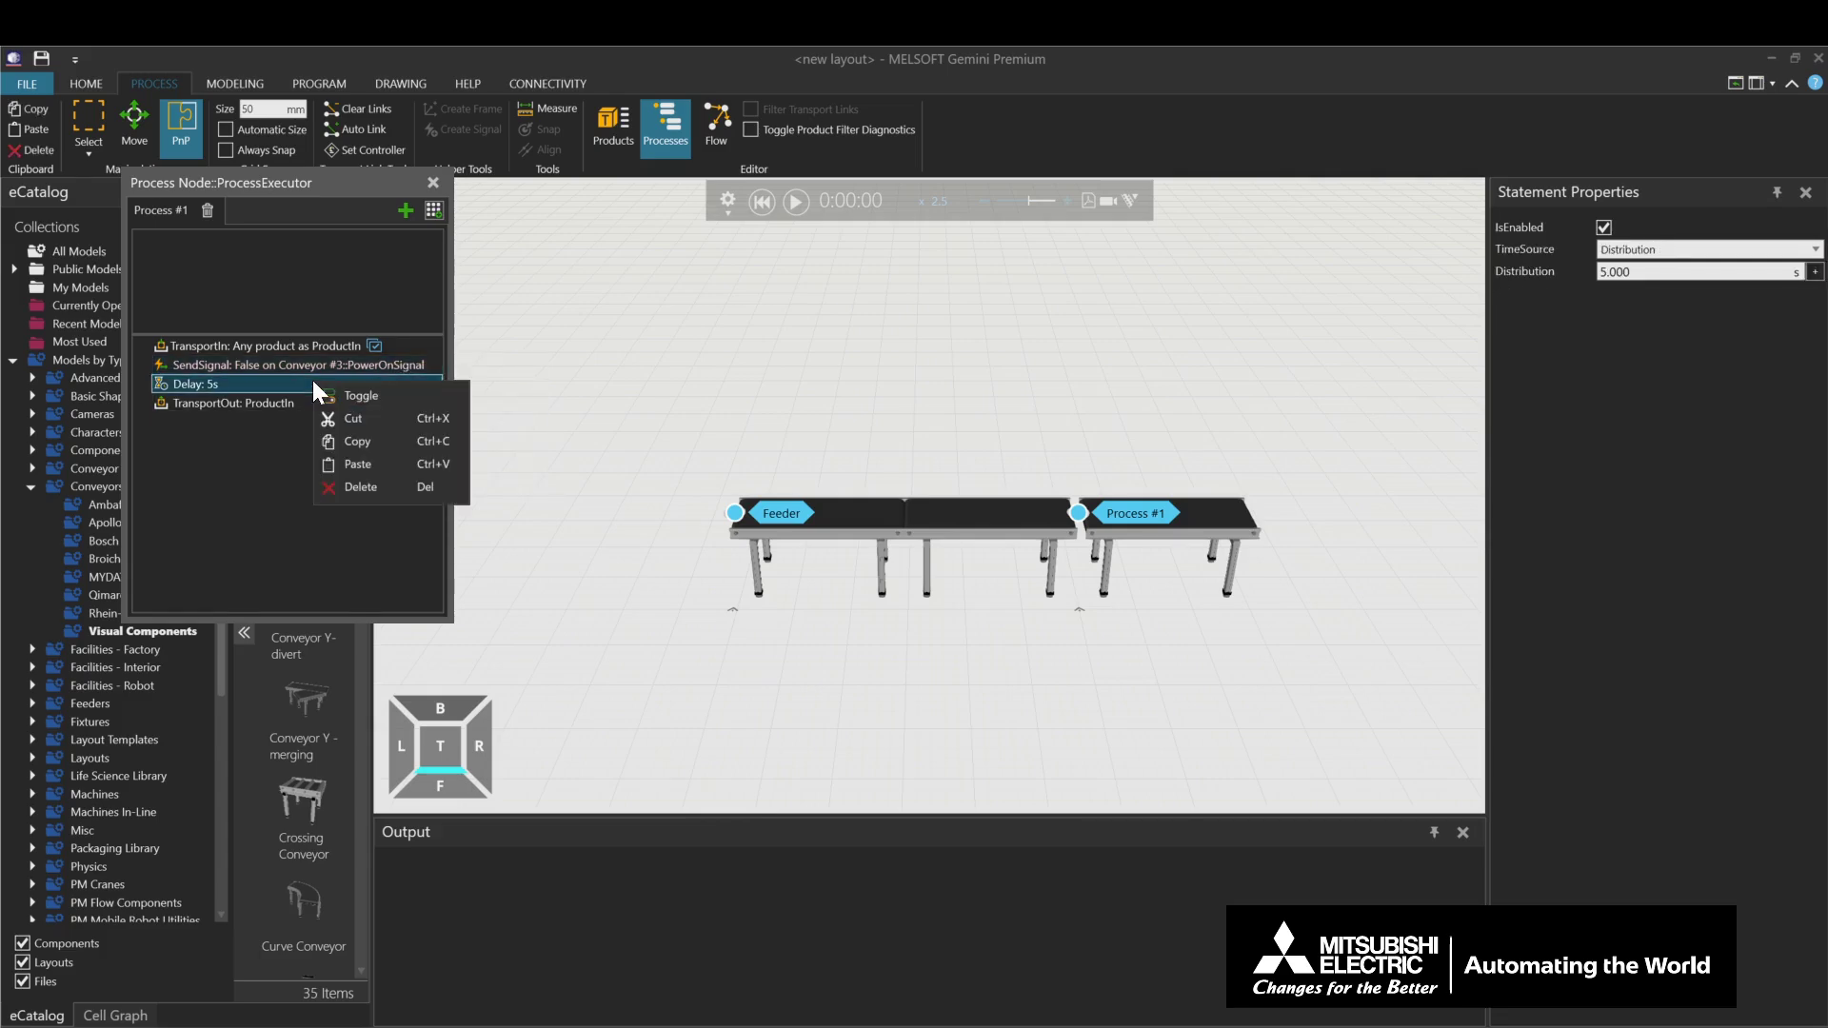
{"action": "left_click", "coordinate": [354, 464]}
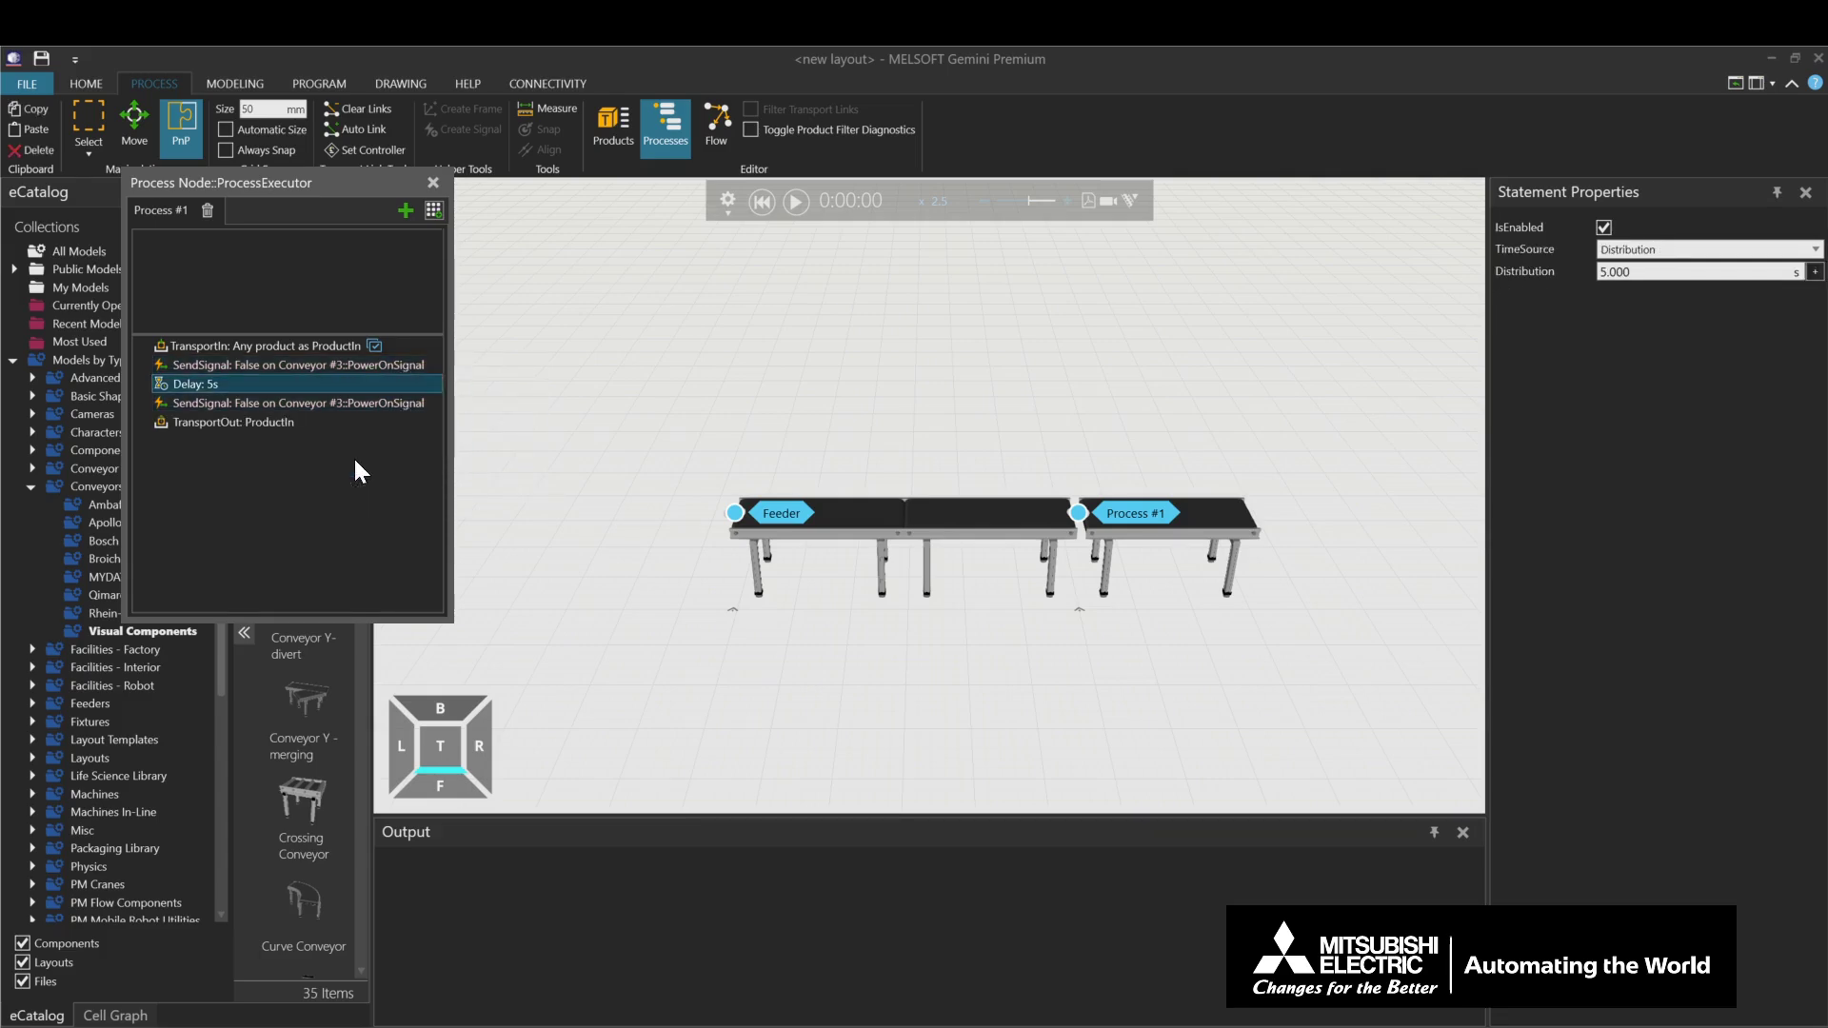
Set the value of the SendSignal statement below the Delay to True and close the Process #1 routine.
{"action": "left_click", "coordinate": [322, 402]}
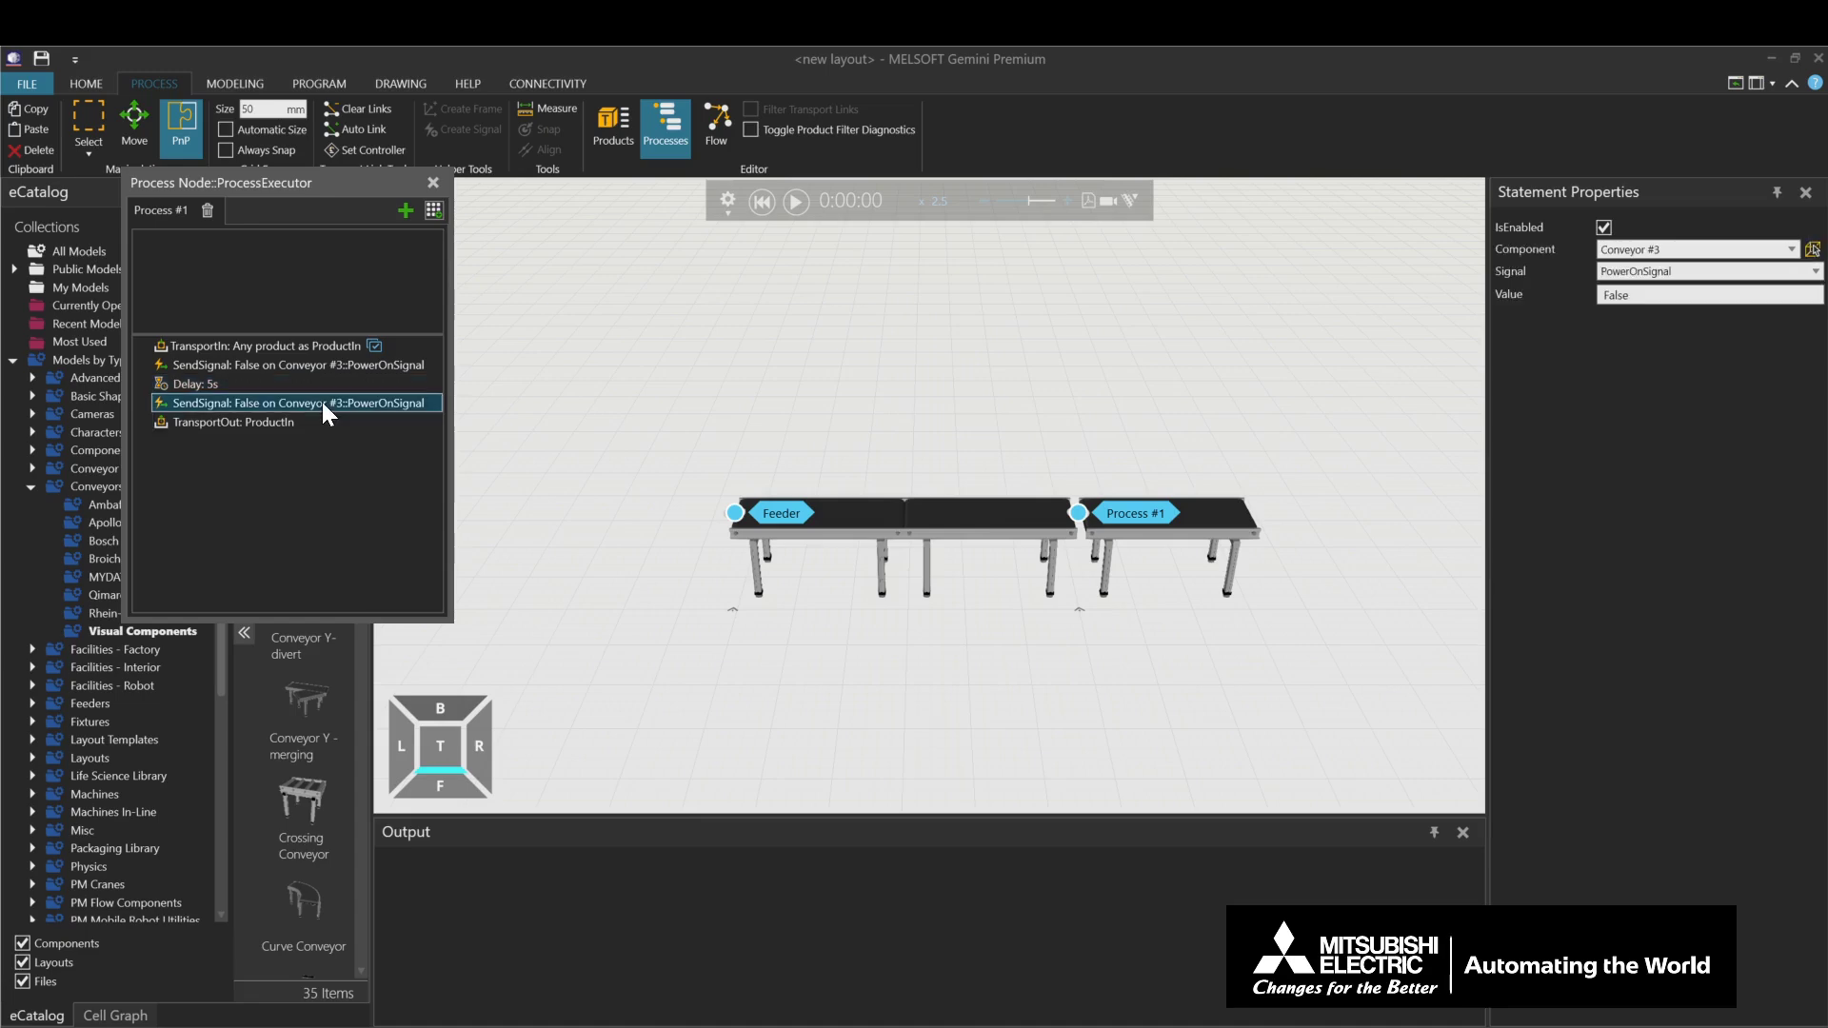
{"action": "left_click", "coordinate": [1631, 295]}
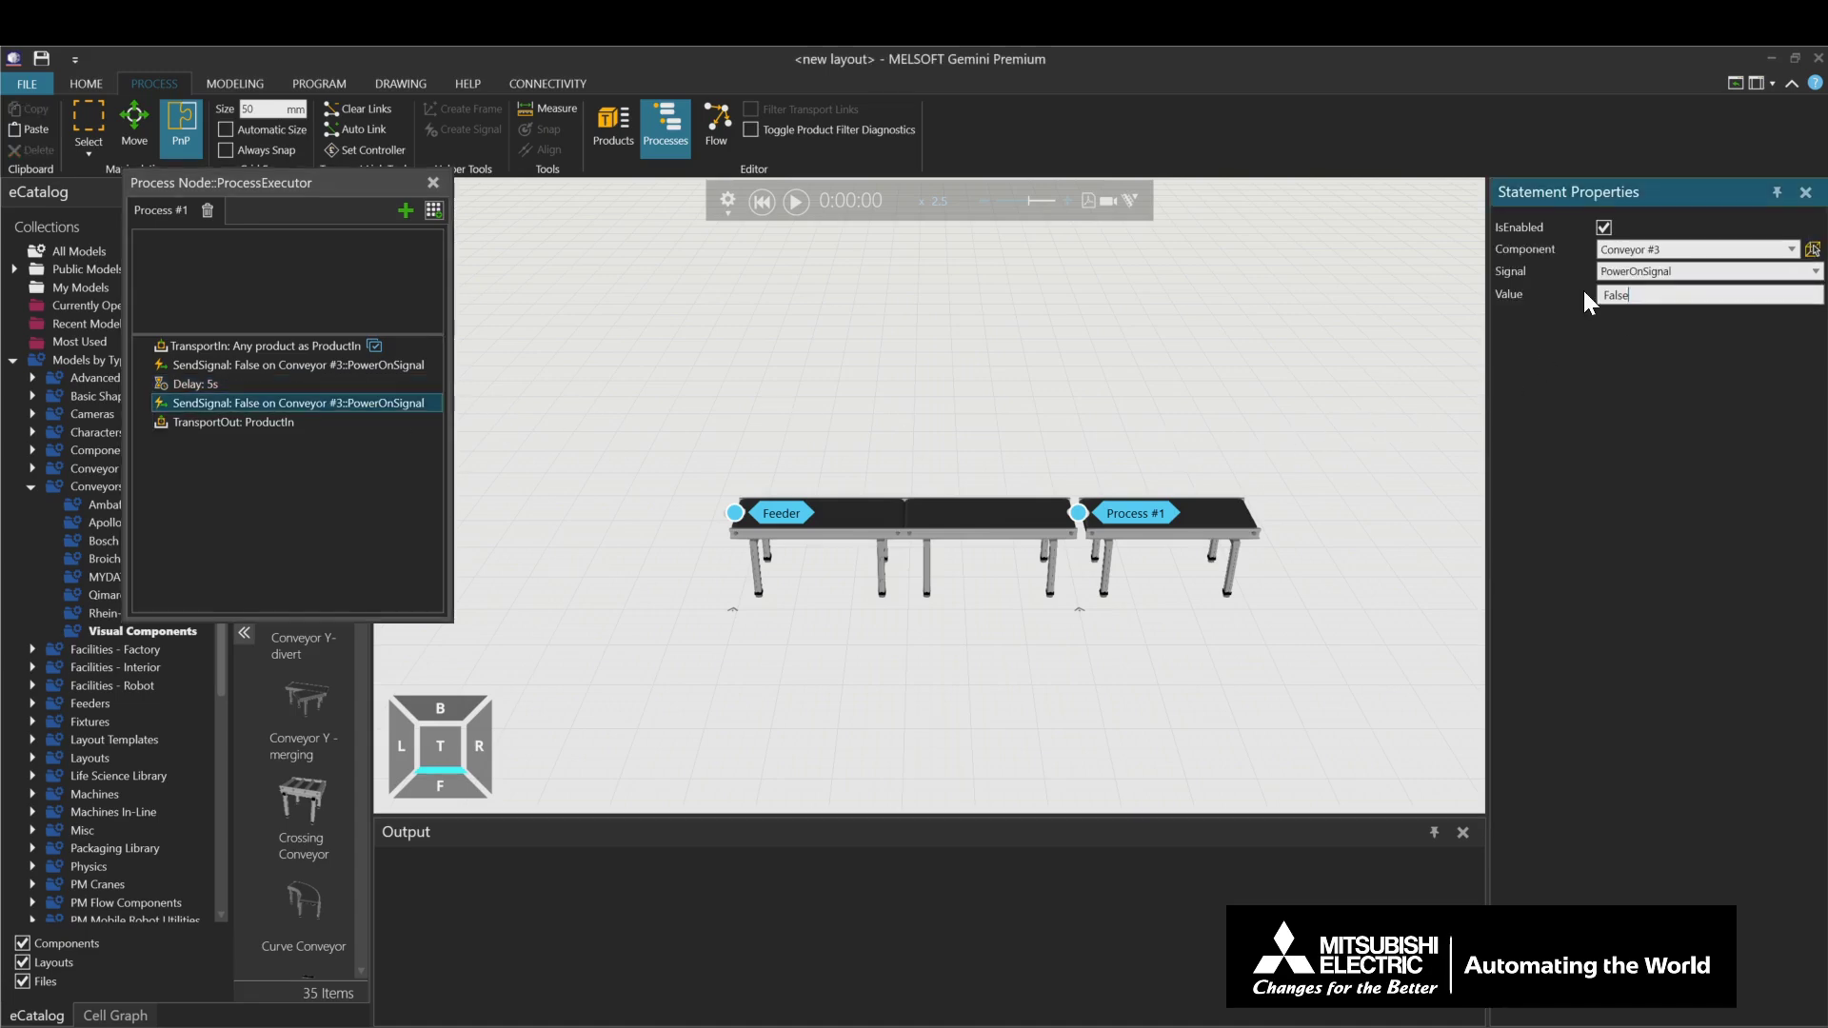
{"action": "type", "text": "True"}
{"action": "left_click", "coordinate": [431, 181]}
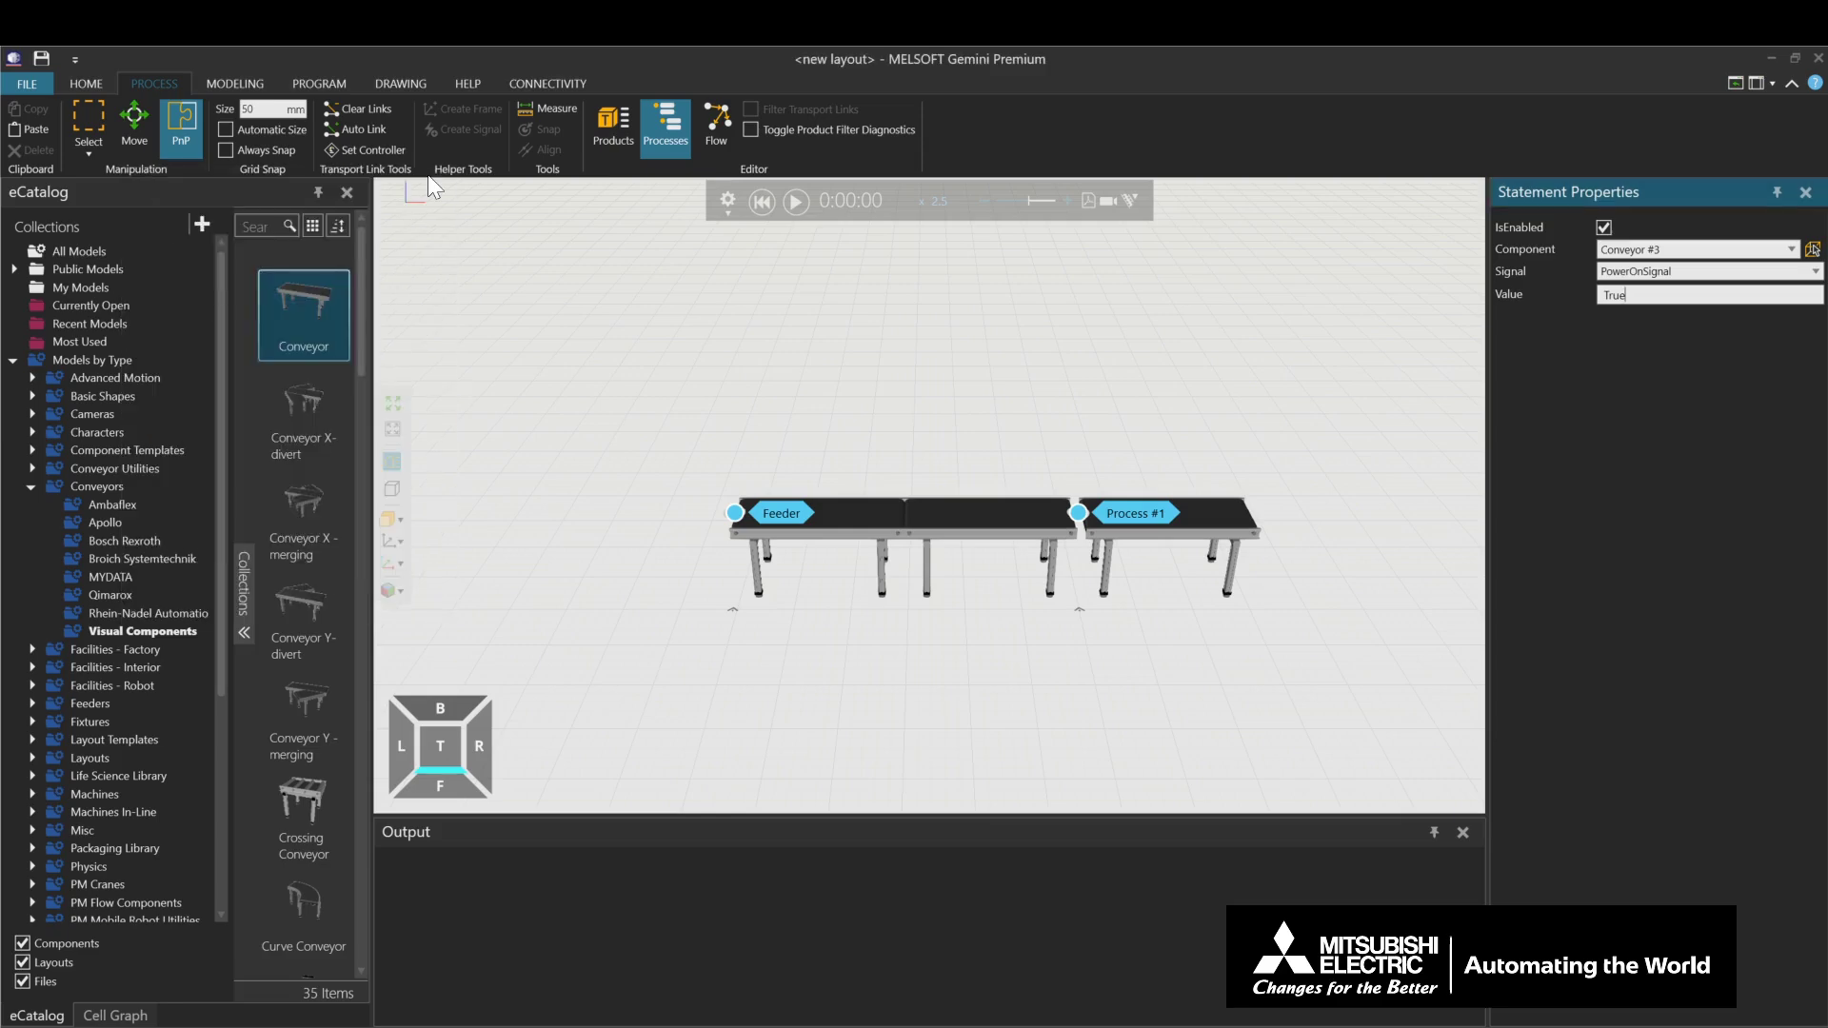
Connect the first Conveyor's PowerOnSignal to the PowerOnSignal of Conveyor #2 and Conveyor #3, then finish signal editing.
{"action": "left_click", "coordinate": [89, 82]}
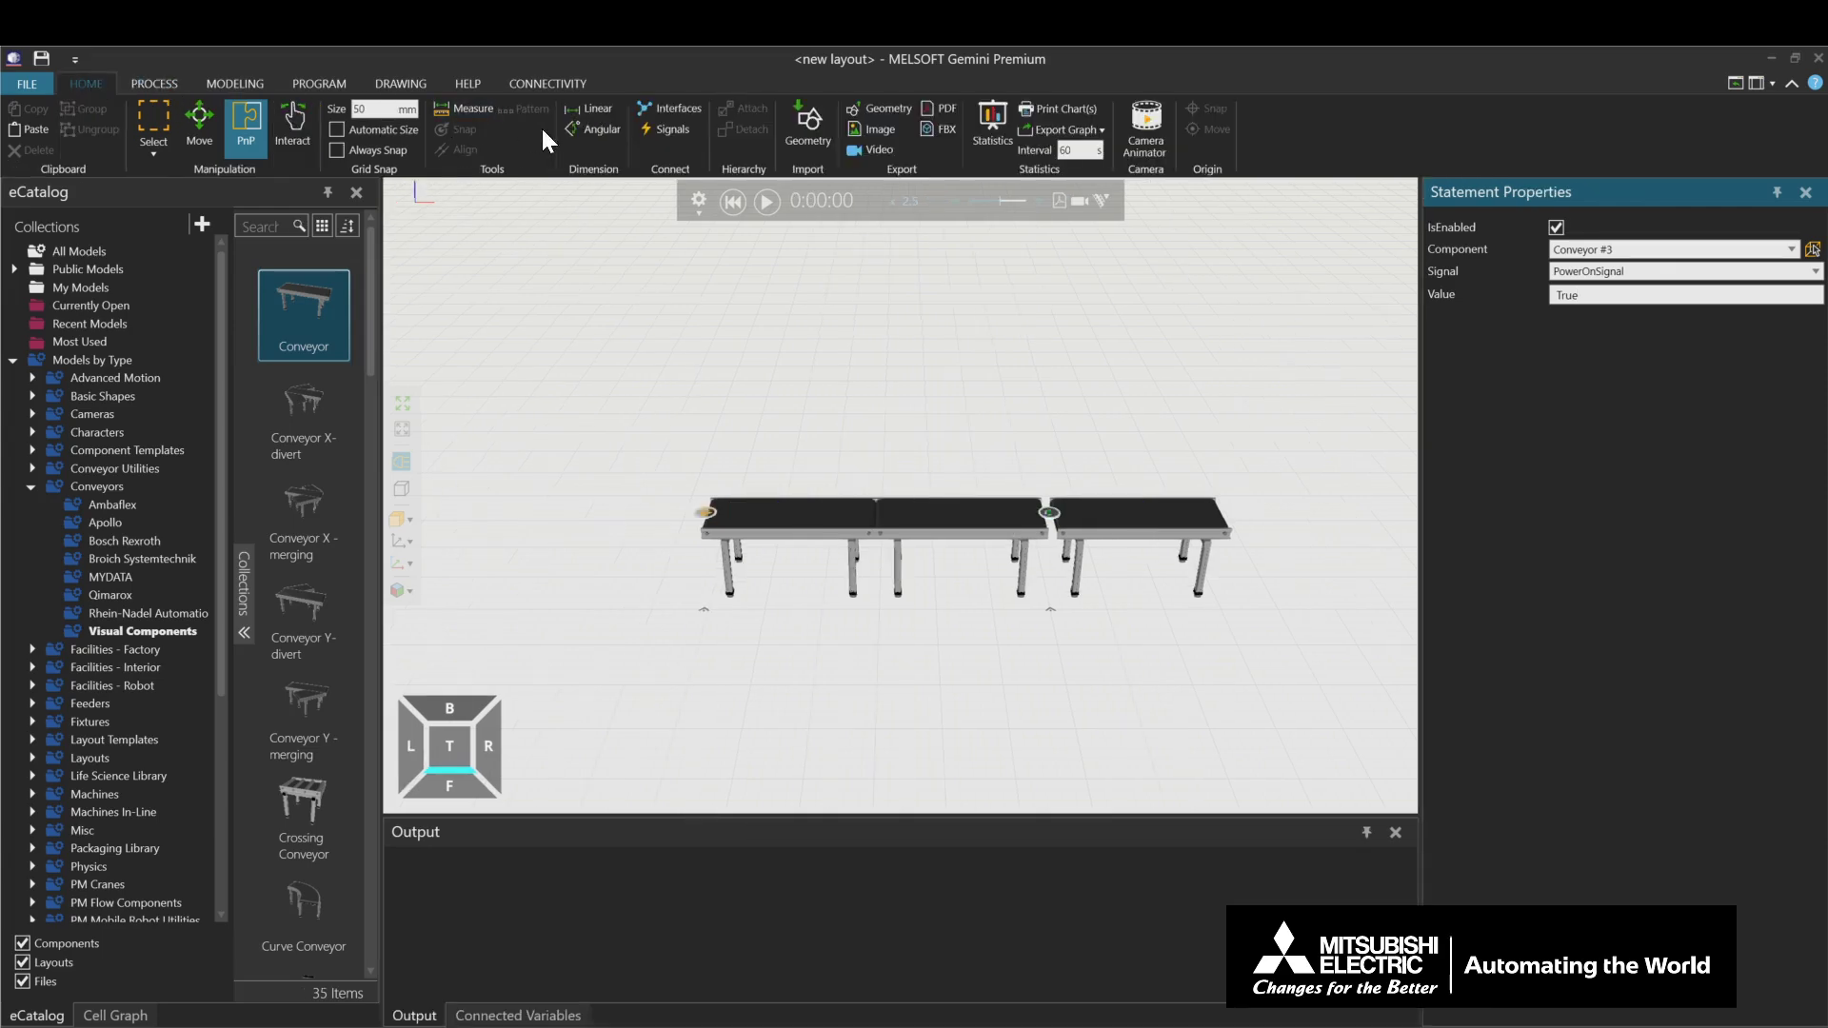
{"action": "left_click", "coordinate": [657, 130]}
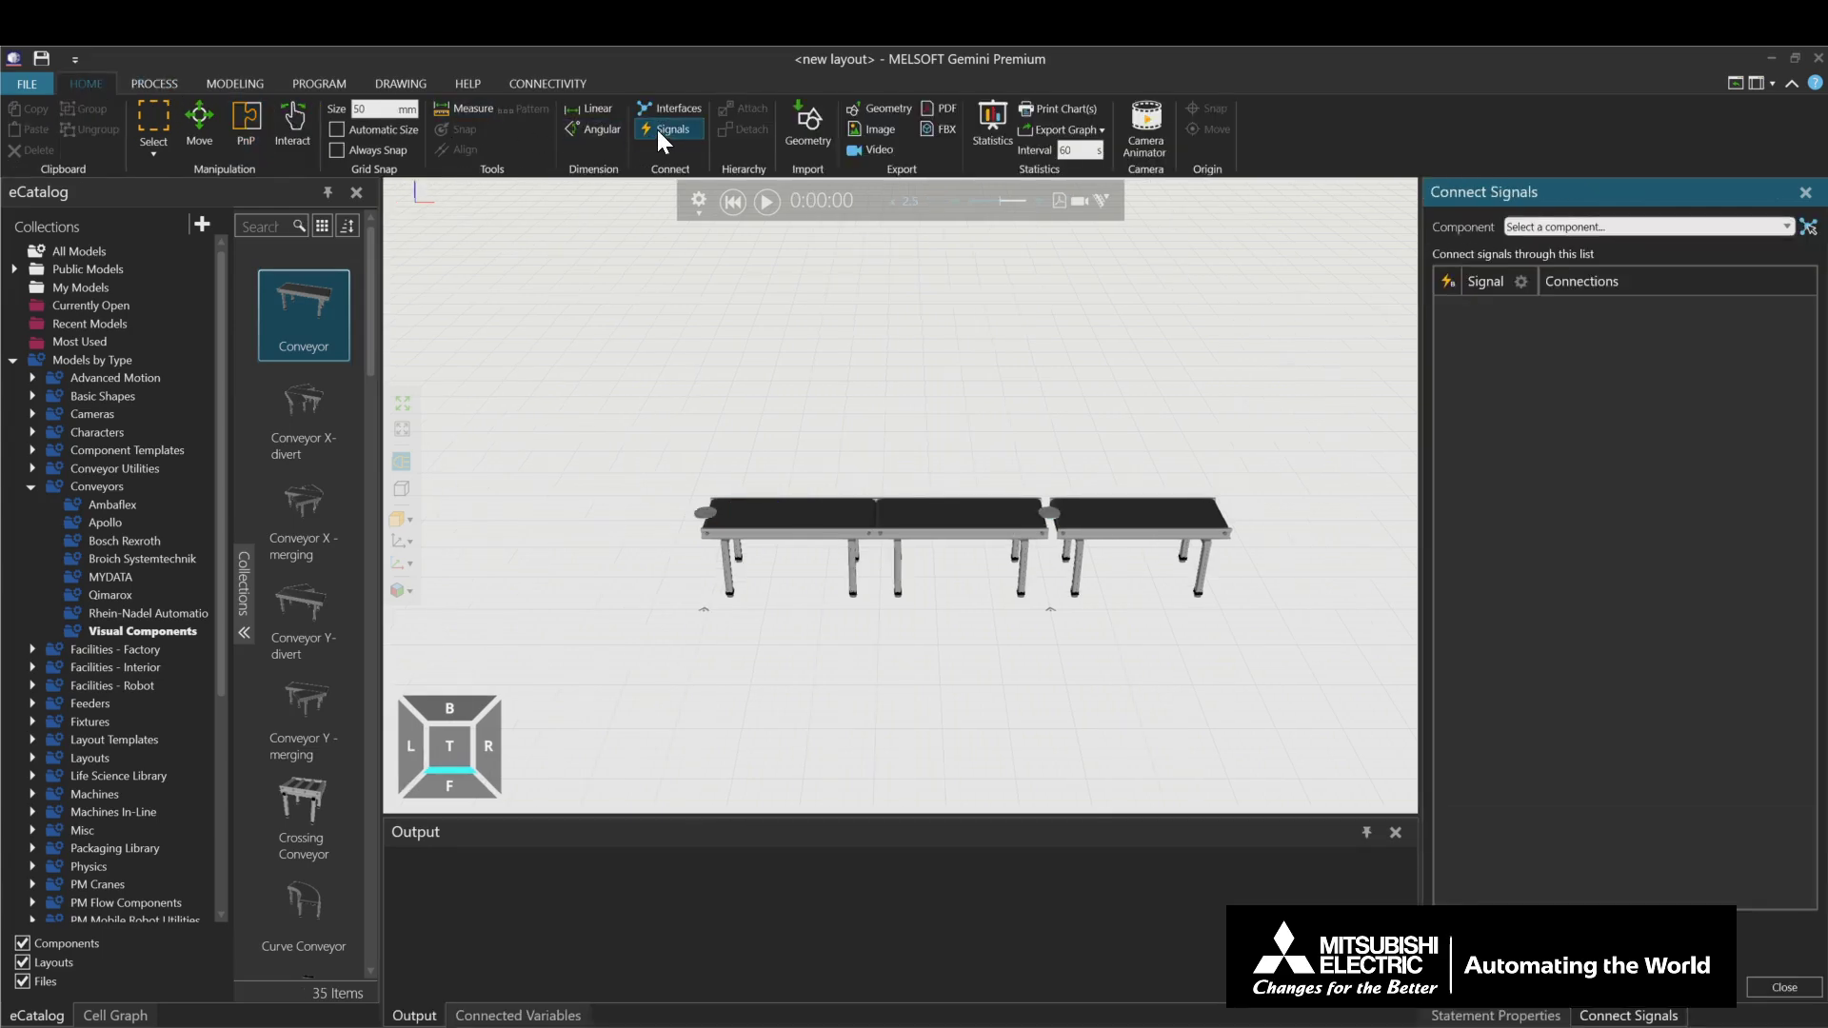
{"action": "left_click", "coordinate": [780, 522]}
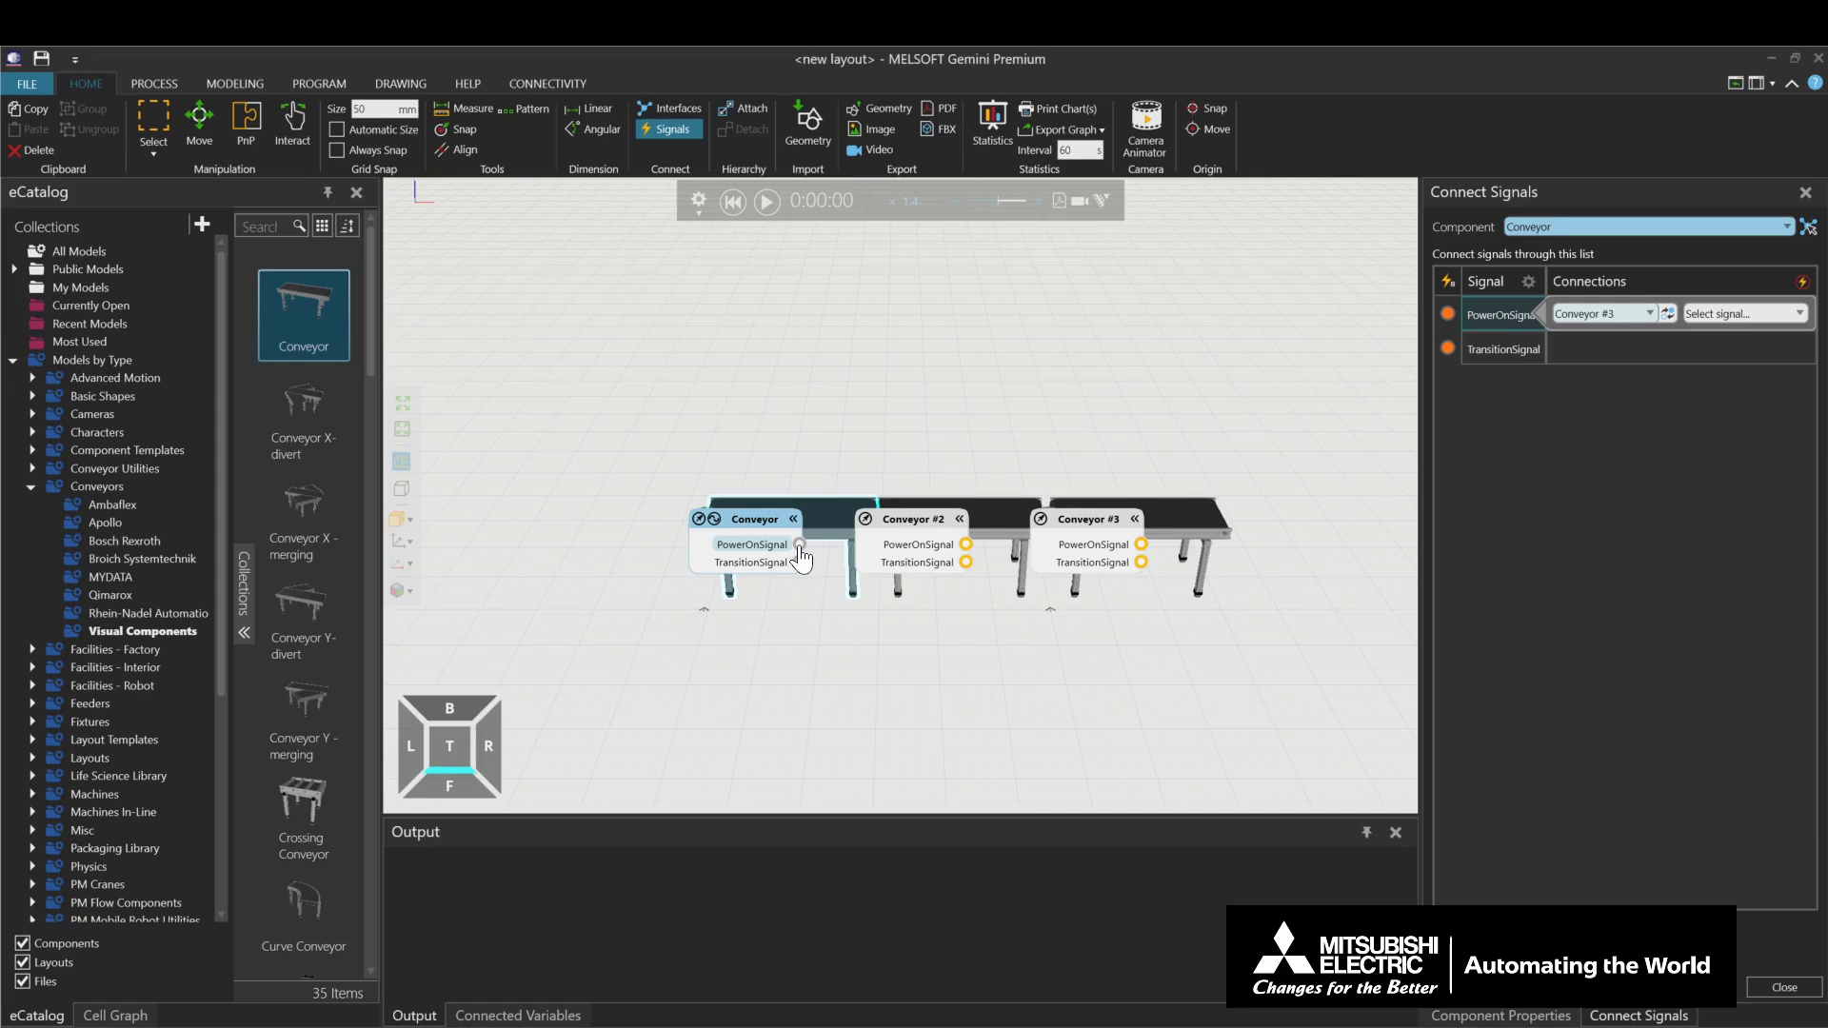
{"action": "left_click", "coordinate": [966, 548]}
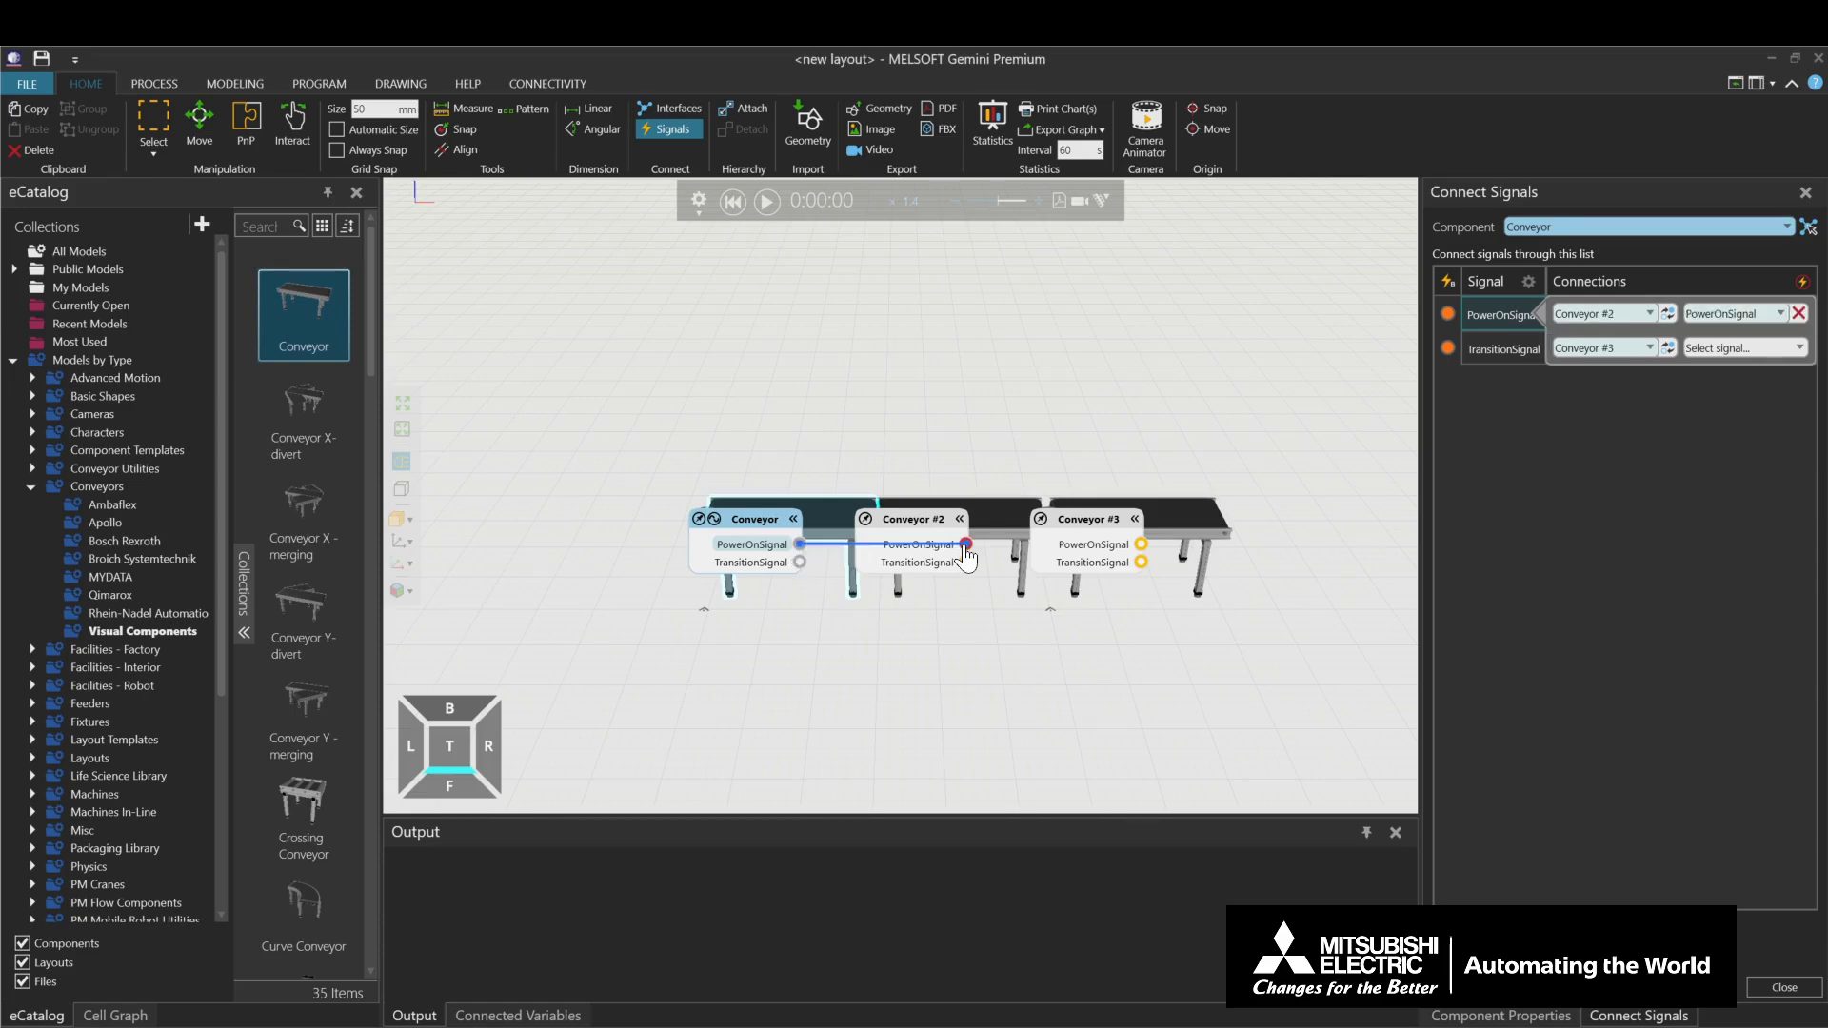
{"action": "left_click", "coordinate": [1140, 549]}
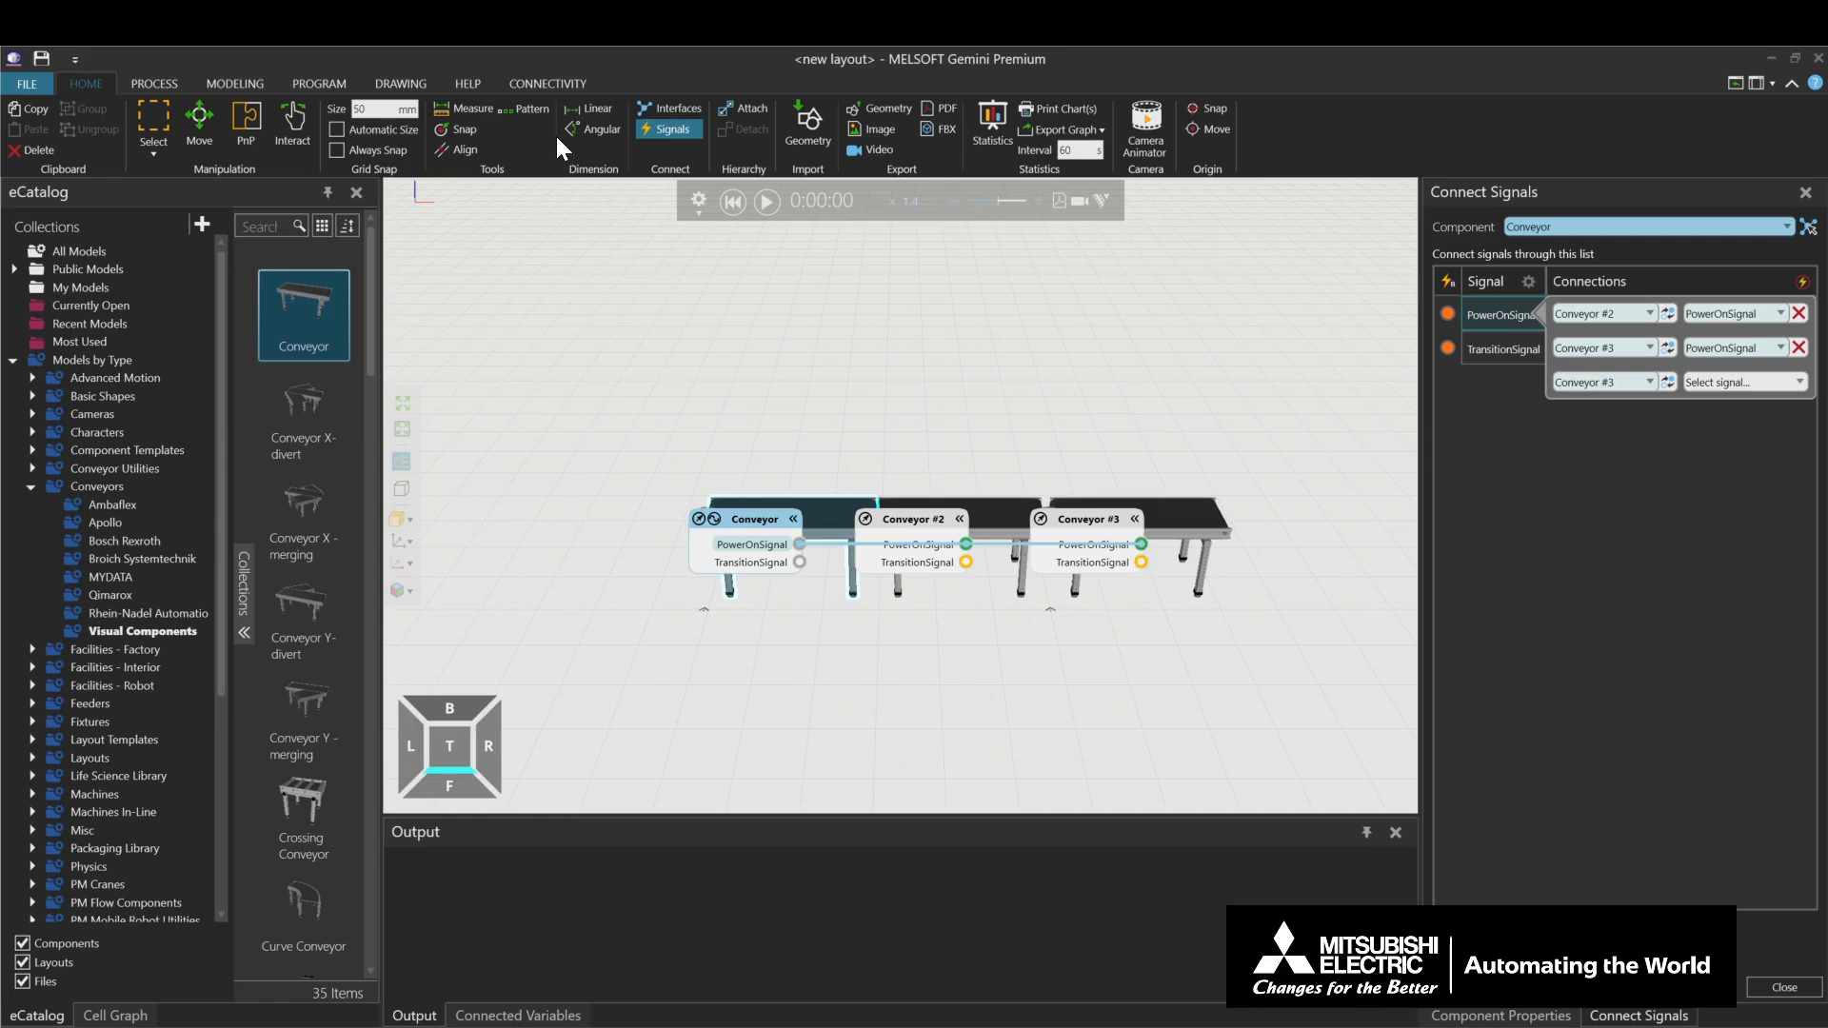
{"action": "left_click", "coordinate": [644, 136]}
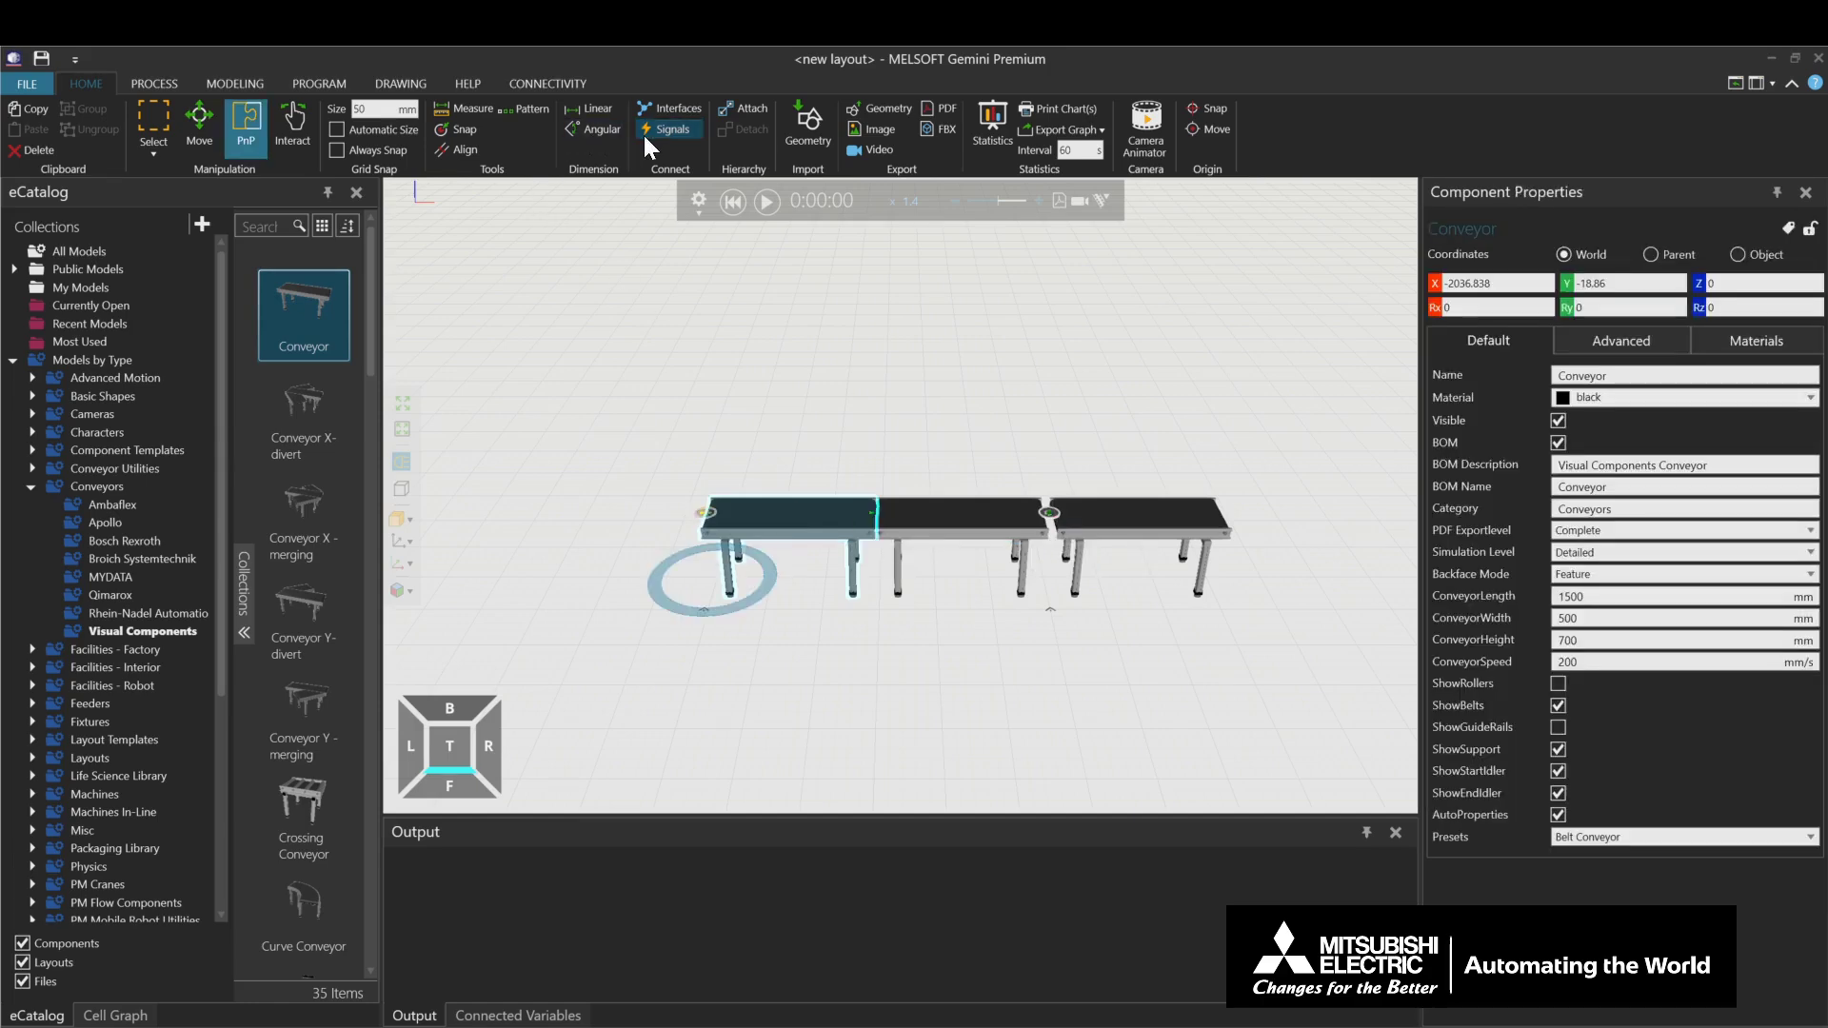
{"action": "left_click", "coordinate": [697, 341]}
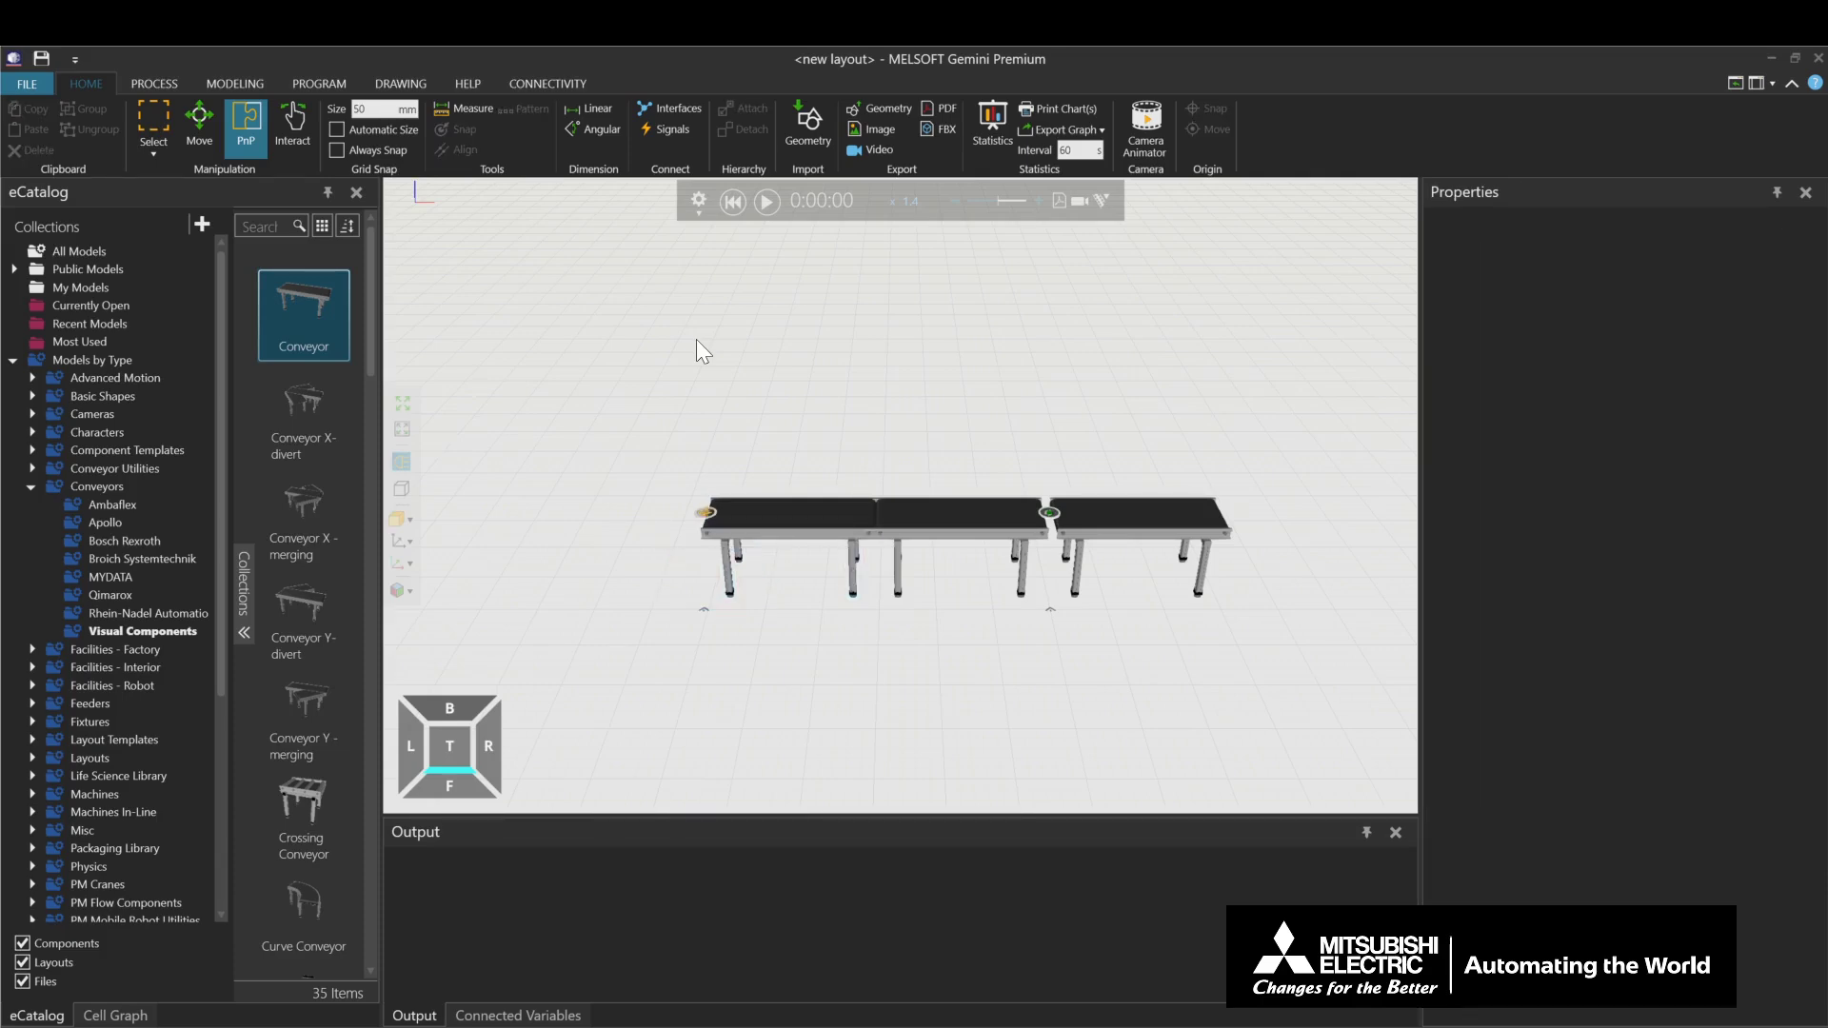
Run the simulation and open the Process #1 routine to observe its statements during execution.
{"action": "left_click", "coordinate": [764, 203]}
{"action": "left_click", "coordinate": [129, 82]}
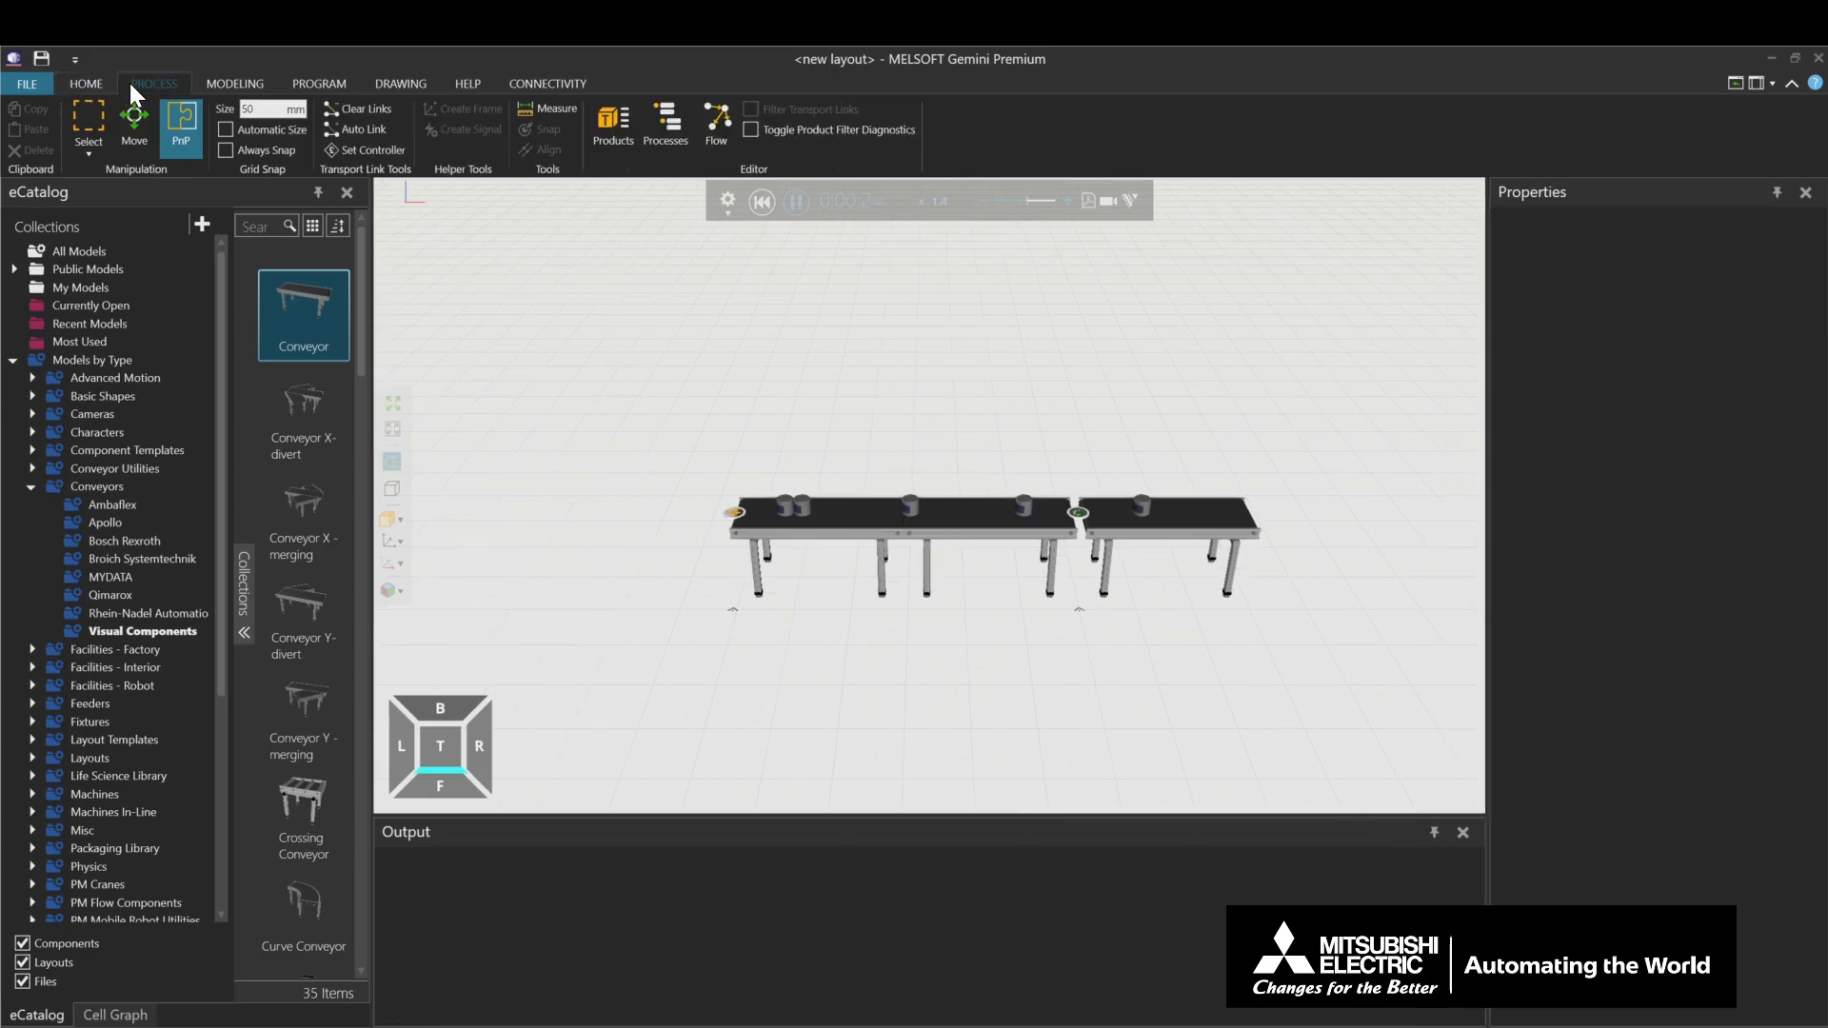
{"action": "left_click", "coordinate": [663, 125]}
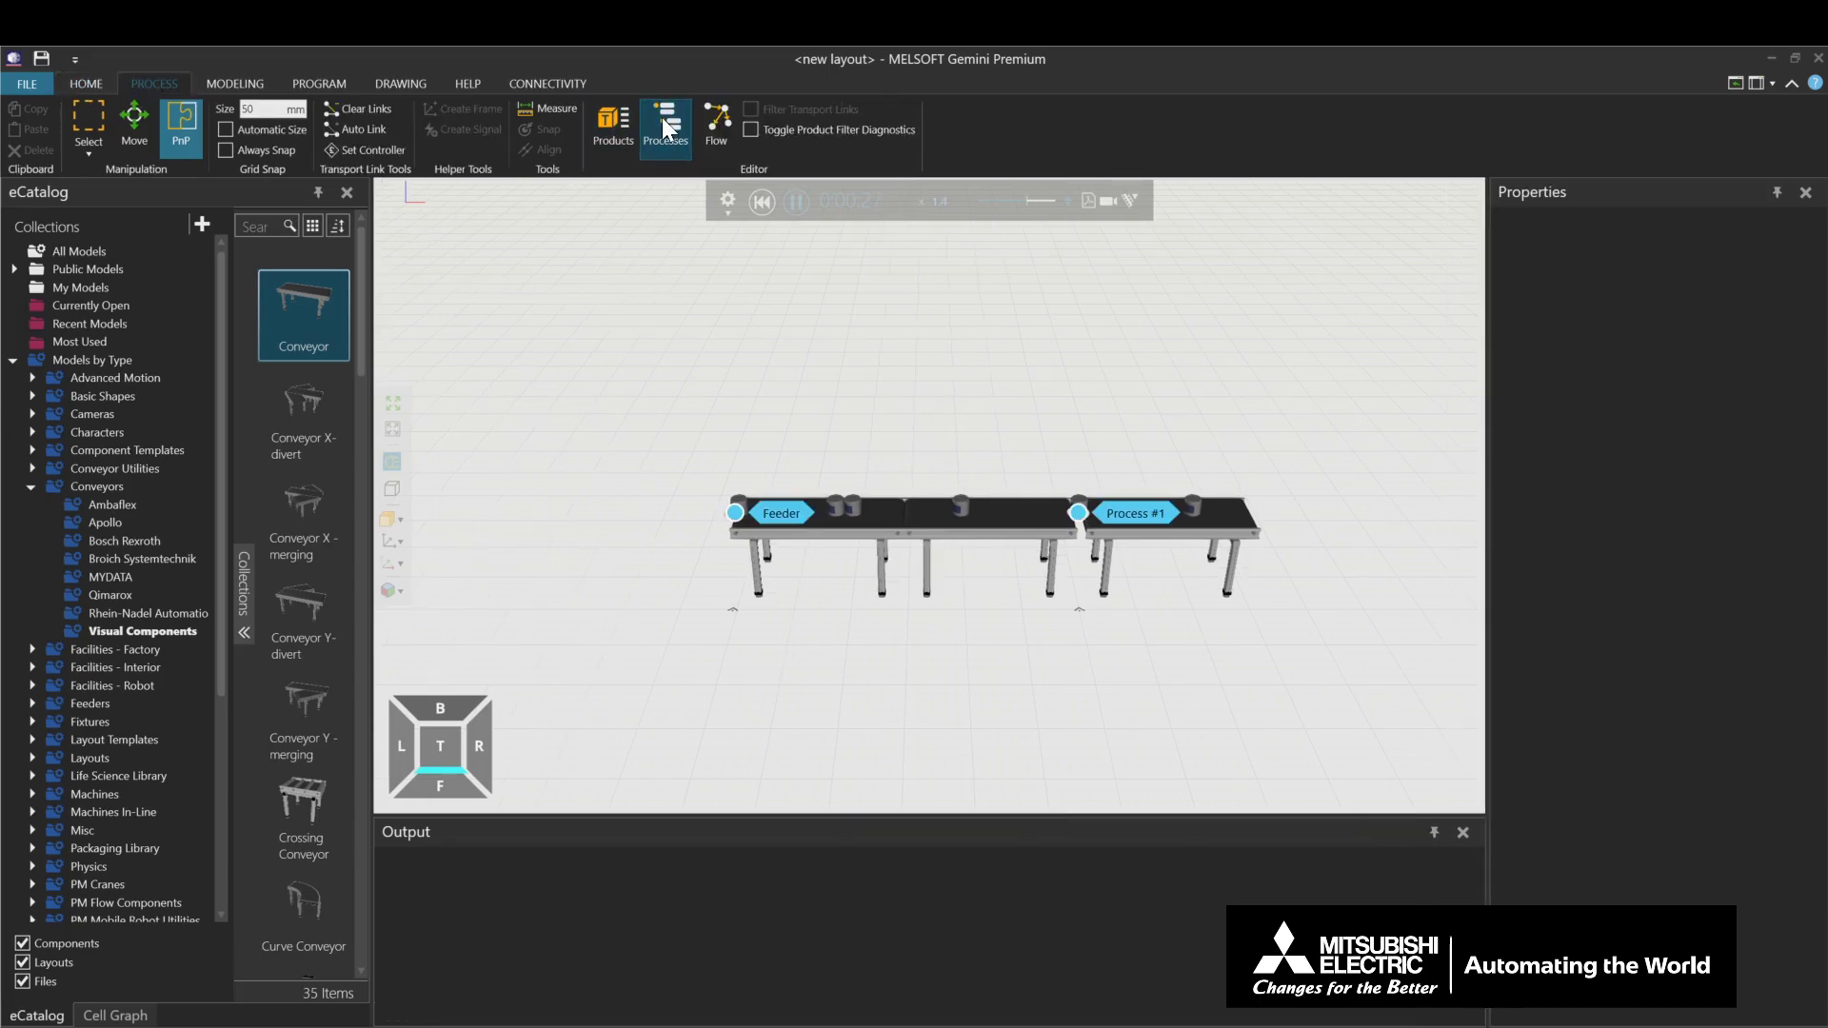
{"action": "double_click", "coordinate": [1145, 516]}
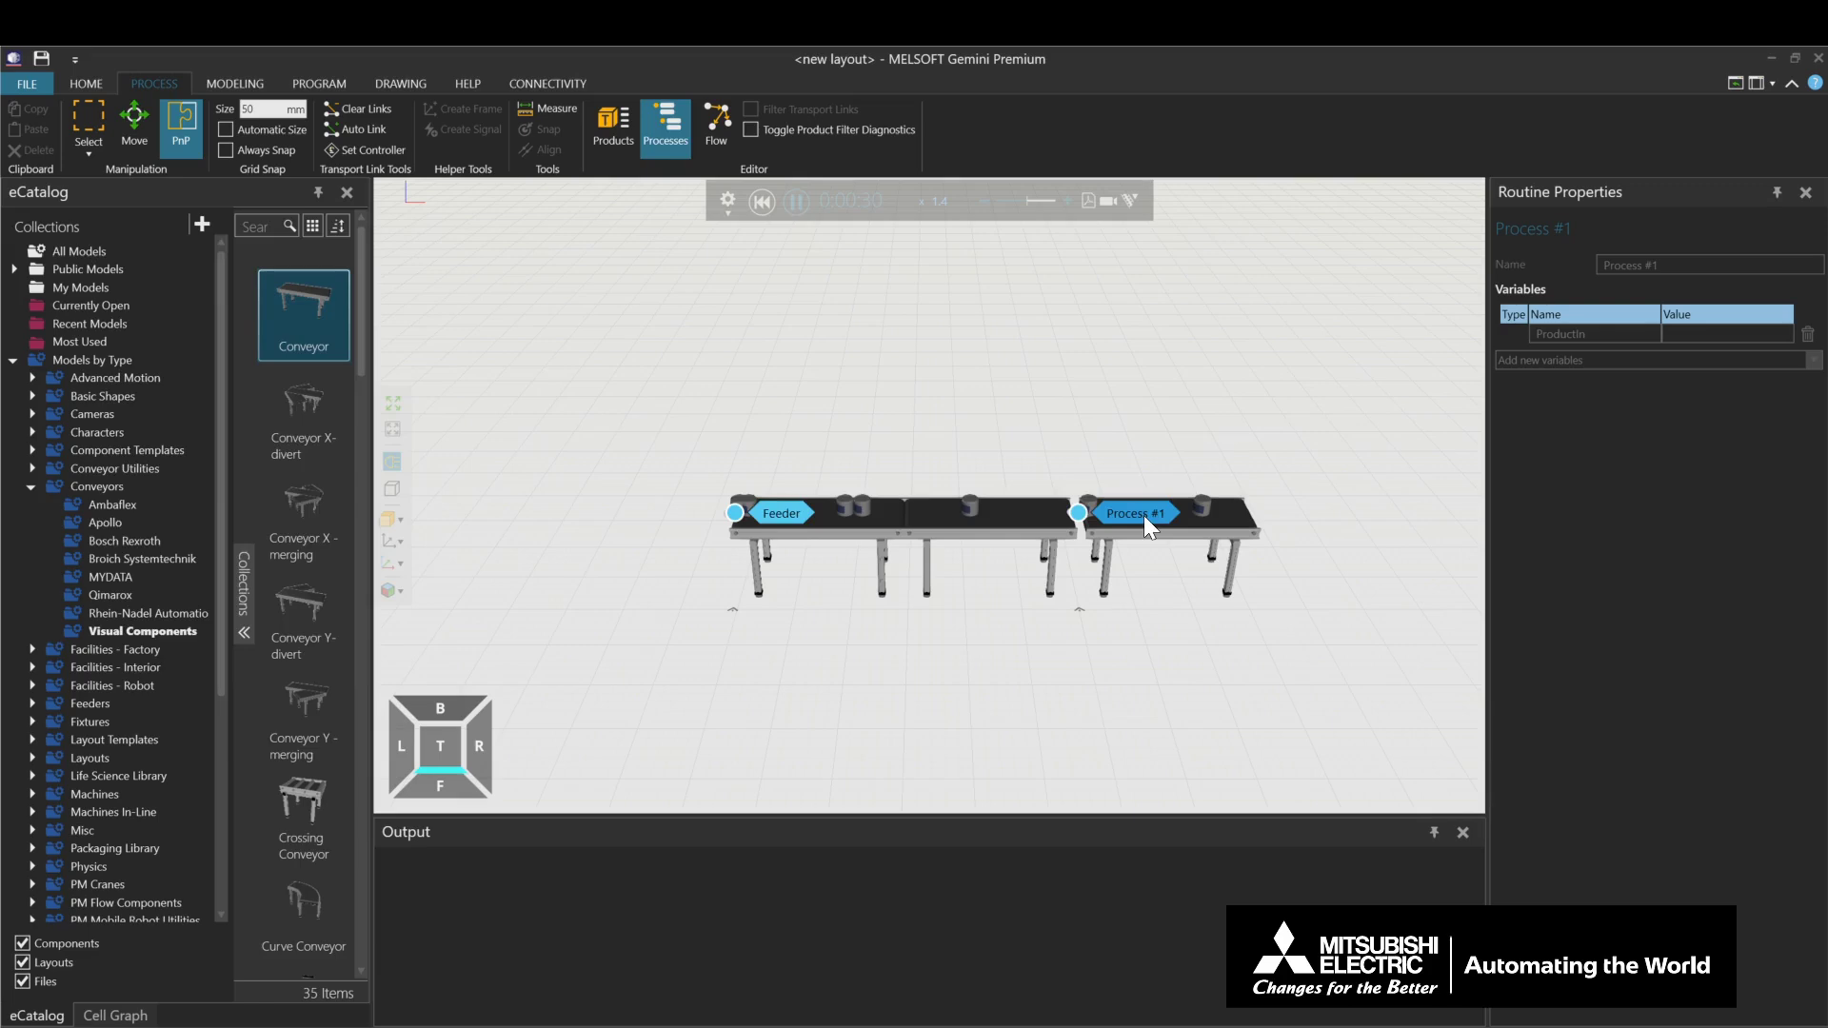